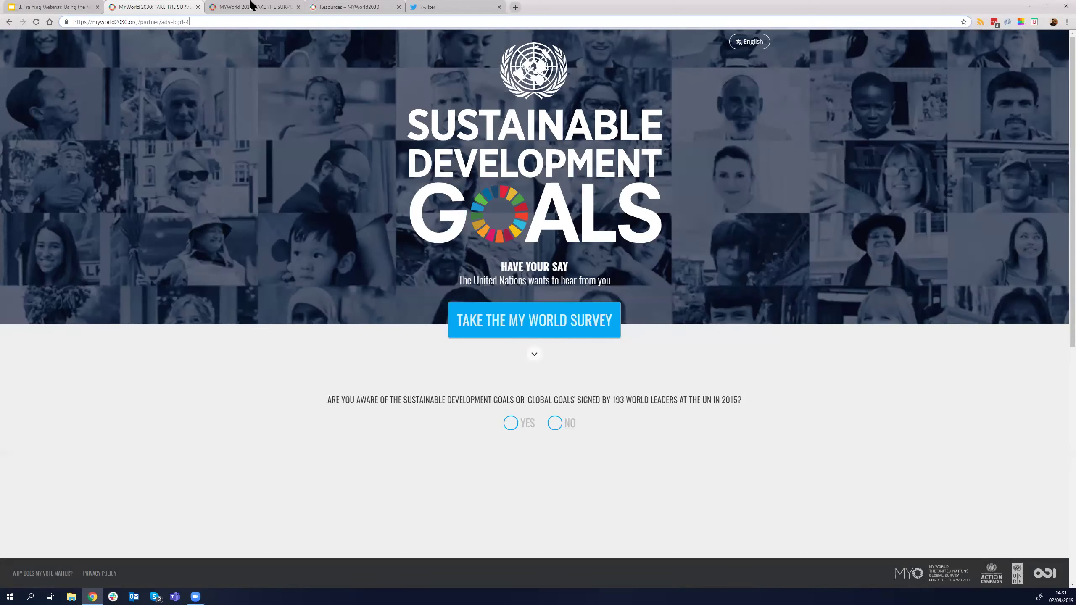
Step: Copy the address of the partner survey page and paste it into a new tweet on Twitter
{"action": "right_click", "coordinate": [134, 23]}
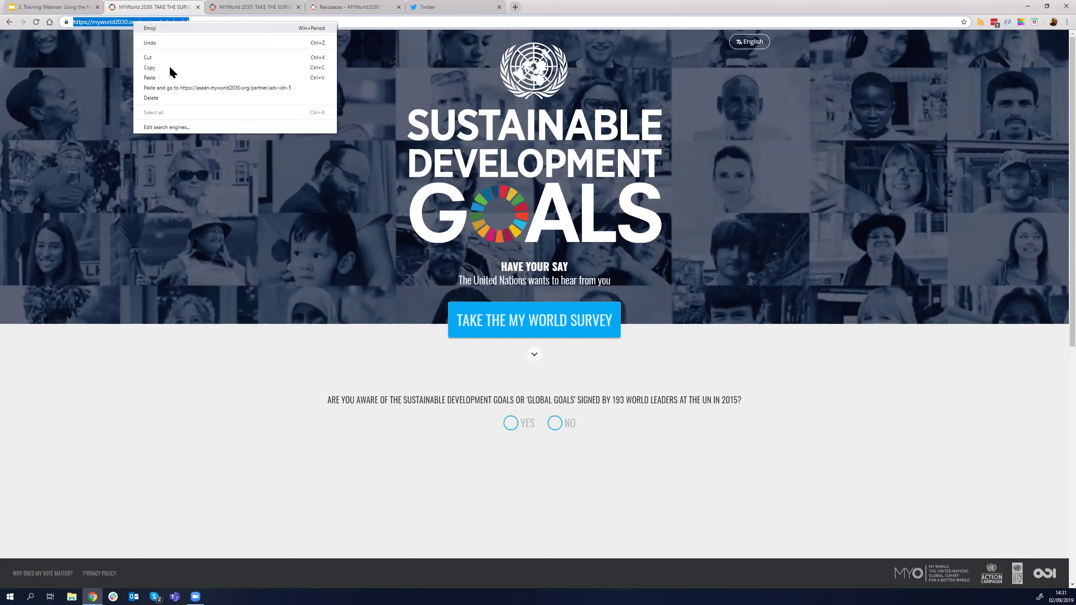
{"action": "left_click", "coordinate": [171, 68]}
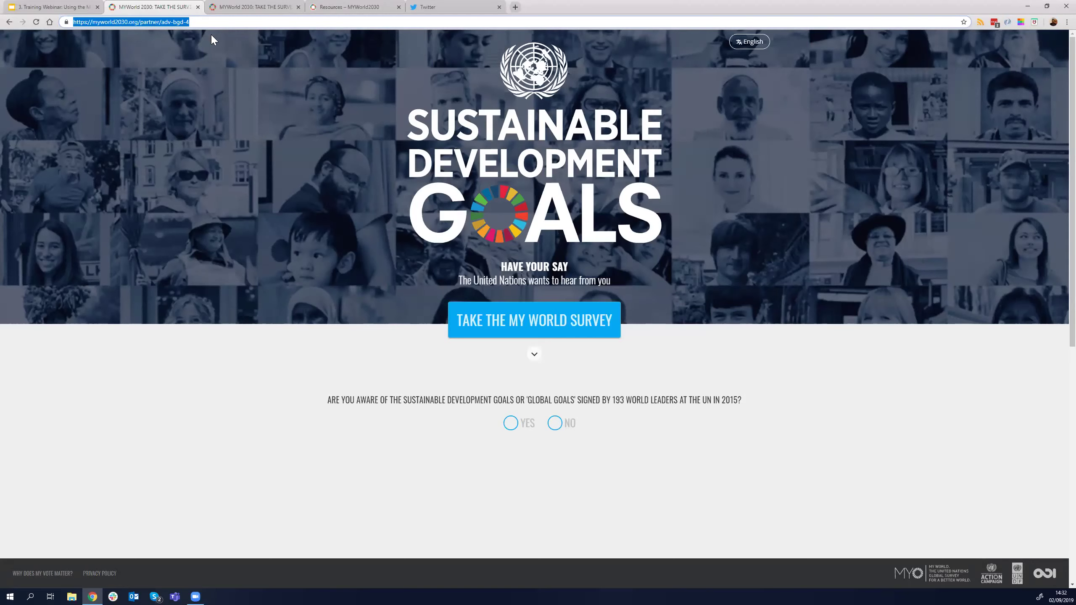
{"action": "left_click", "coordinate": [449, 7]}
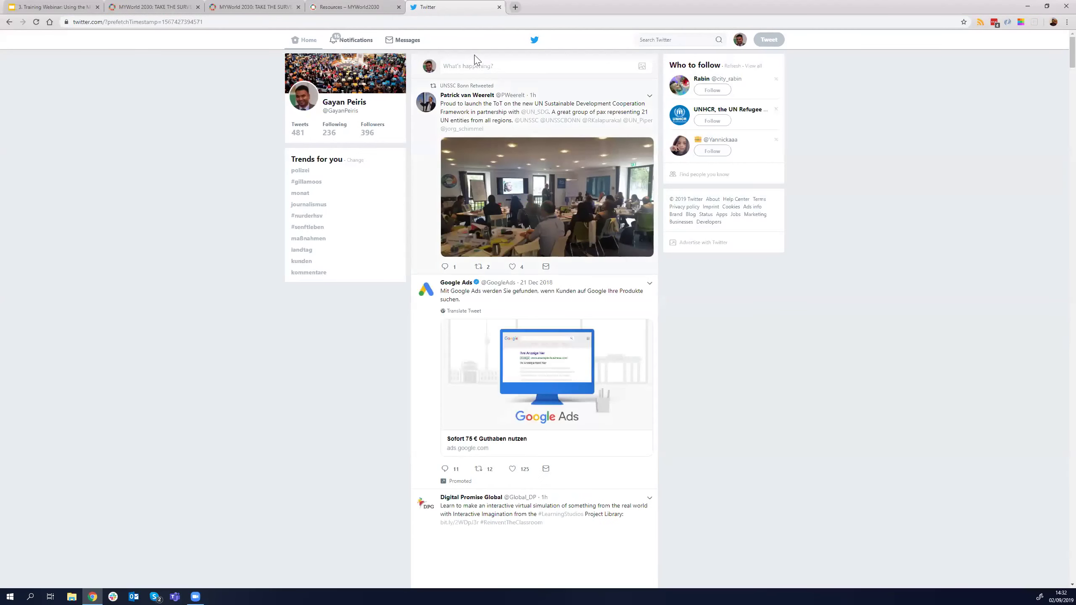
{"action": "left_click", "coordinate": [468, 67]}
{"action": "right_click", "coordinate": [468, 66]}
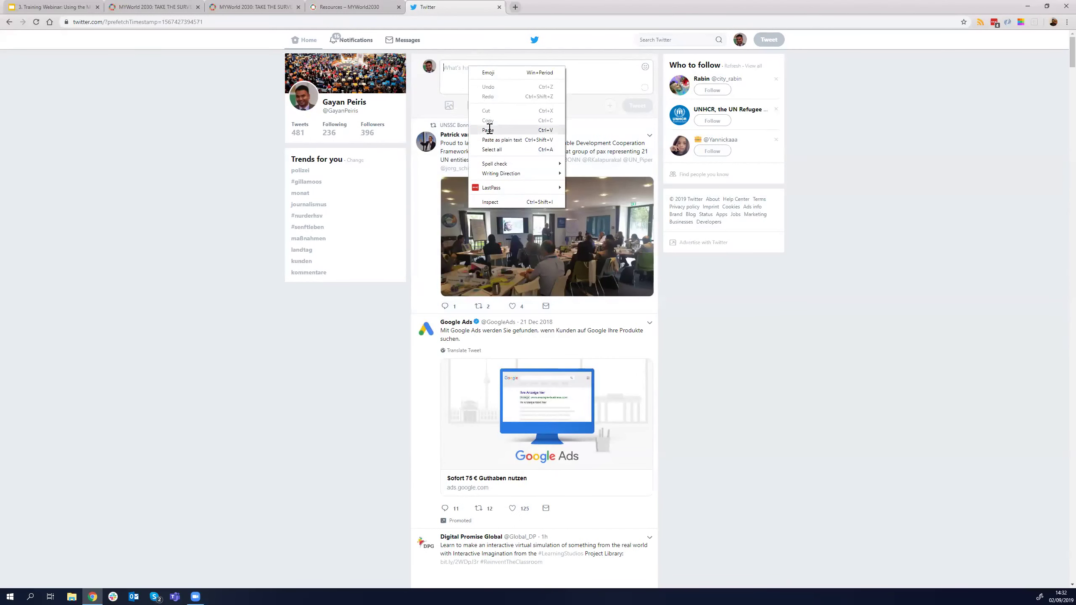
{"action": "left_click", "coordinate": [490, 130]}
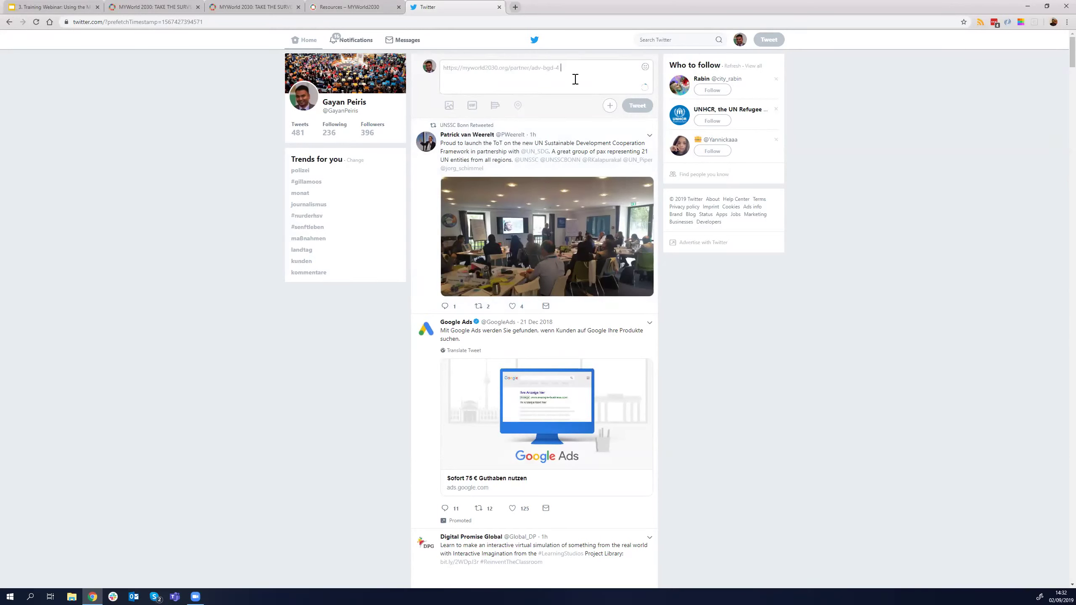
{"action": "left_click_drag", "start_coordinate": [583, 68], "coordinate": [411, 72]}
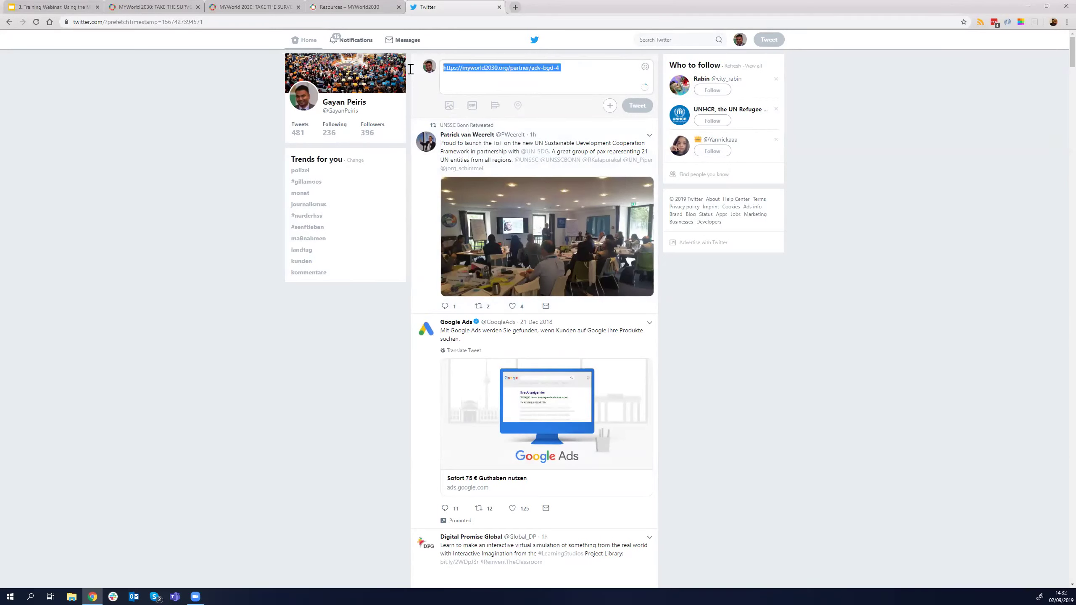
Step: Return to the partner survey page, start the MY World survey and answer YES to being aware of the Sustainable Development Goals
{"action": "left_click", "coordinate": [155, 7]}
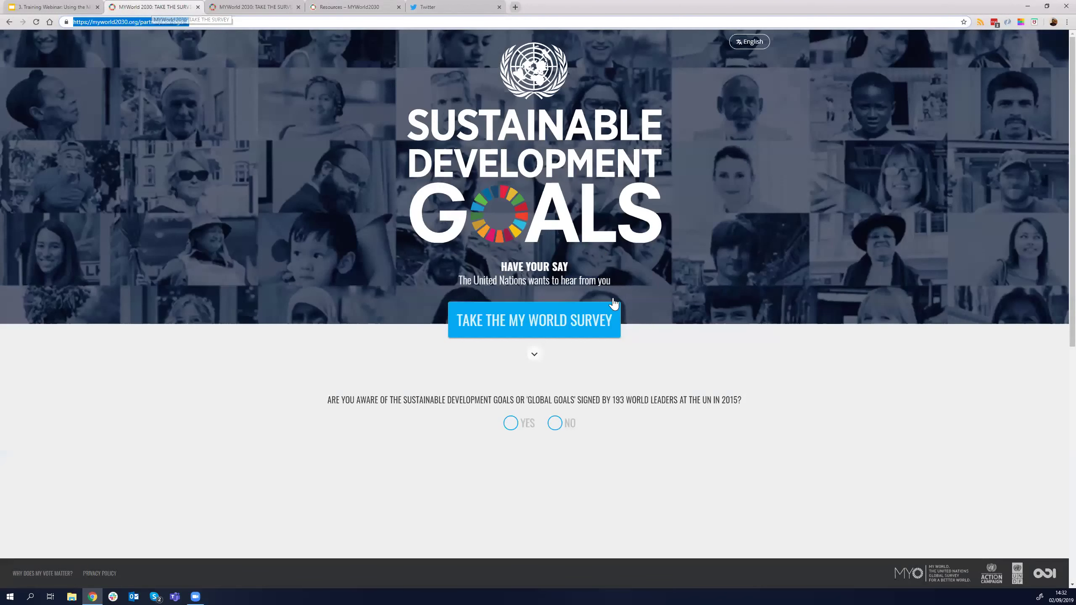
{"action": "left_click", "coordinate": [745, 350]}
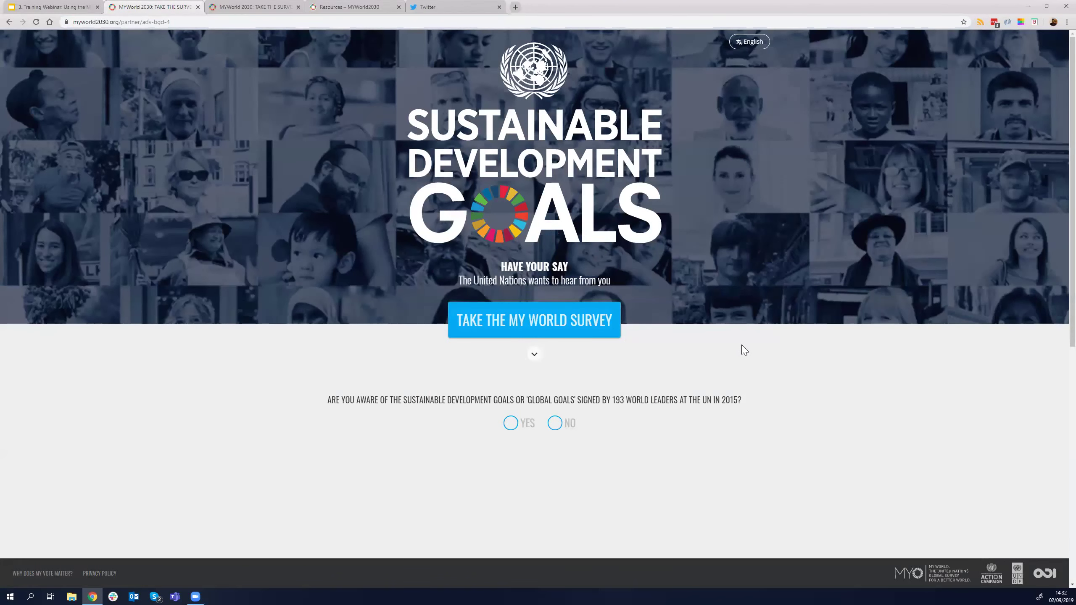
{"action": "left_click", "coordinate": [542, 333]}
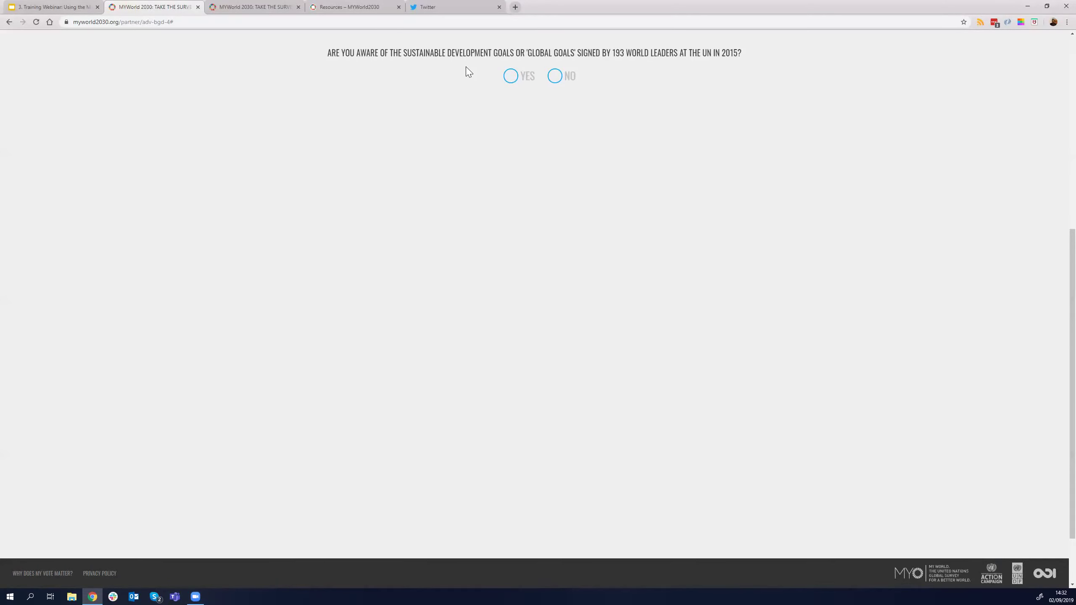
{"action": "left_click", "coordinate": [511, 78]}
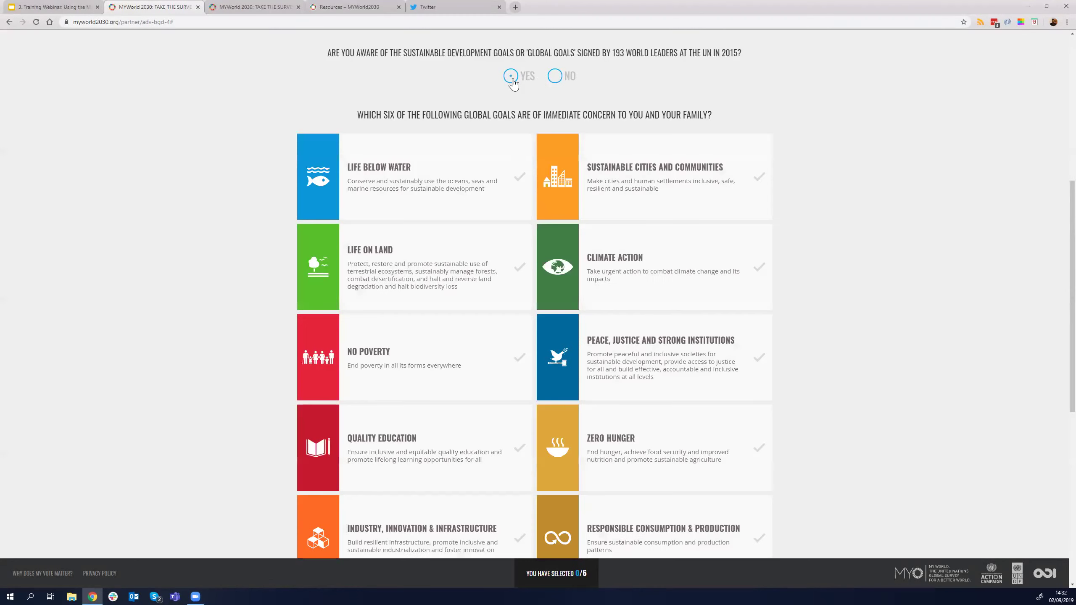
{"action": "left_click", "coordinate": [554, 77]}
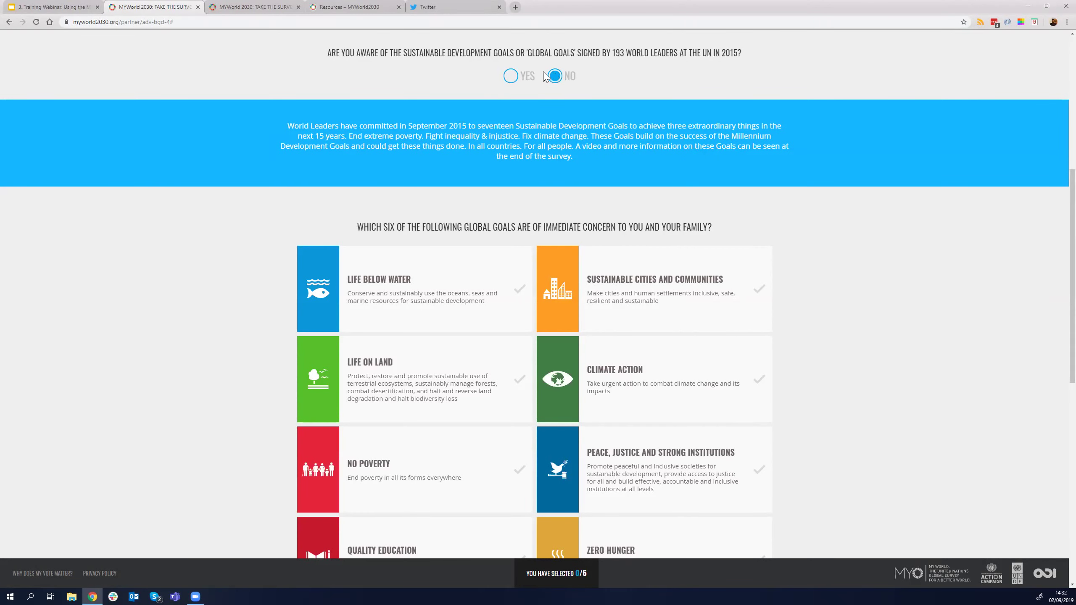
{"action": "left_click", "coordinate": [506, 78]}
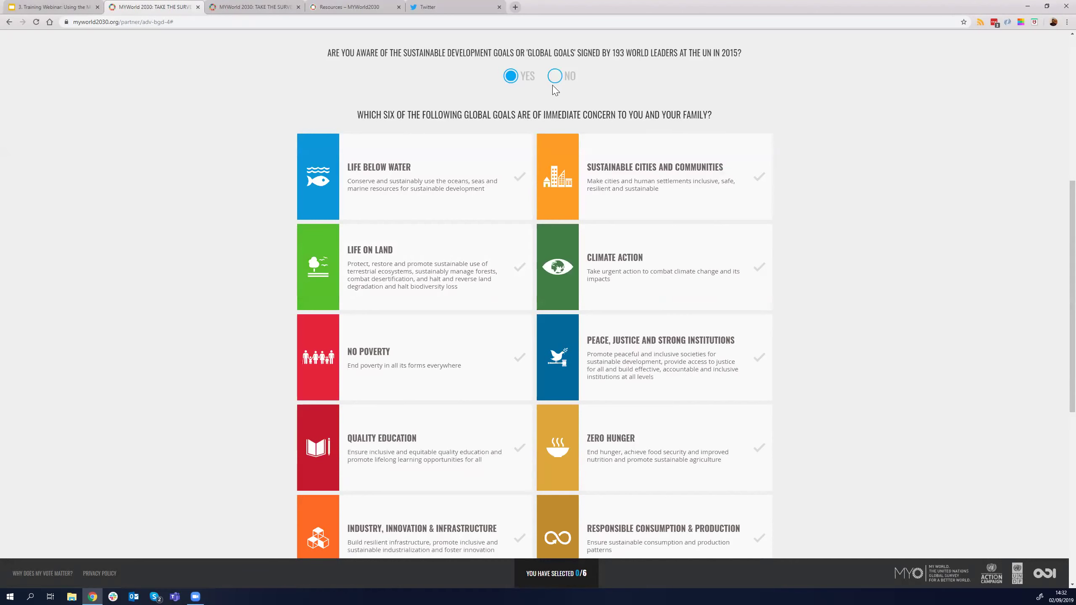
Step: Choose Climate Action, Life on Land, Peace, Justice and Strong Institutions, Quality Education, Zero Hunger, and Clean Water & Sanitation as the six goals of concern
{"action": "scroll", "coordinate": [424, 178], "scroll_direction": "down", "scroll_amount": 1}
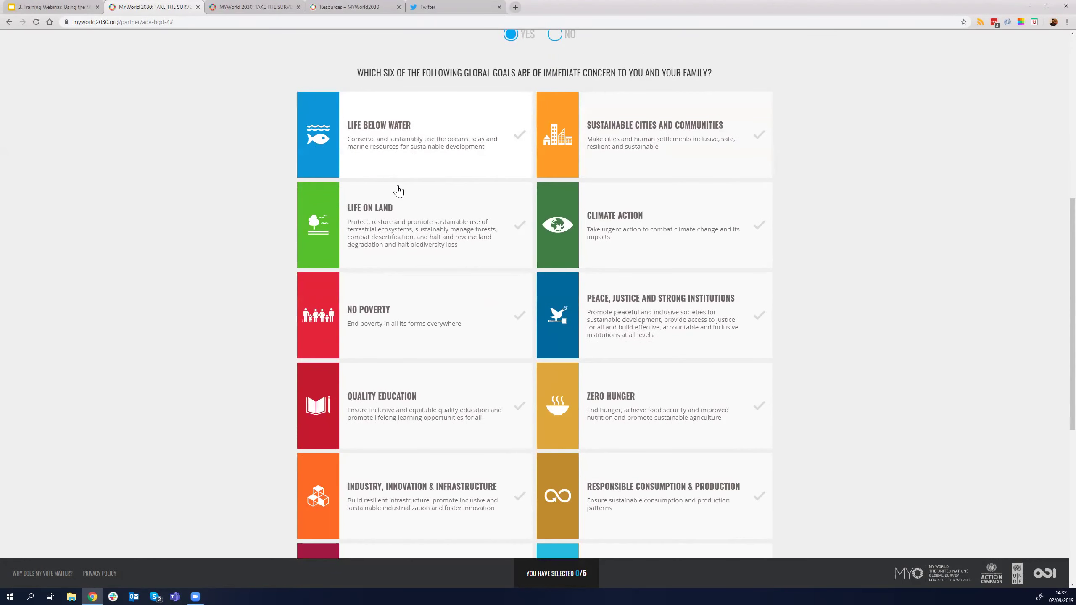
{"action": "scroll", "coordinate": [360, 178], "scroll_direction": "up", "scroll_amount": 2}
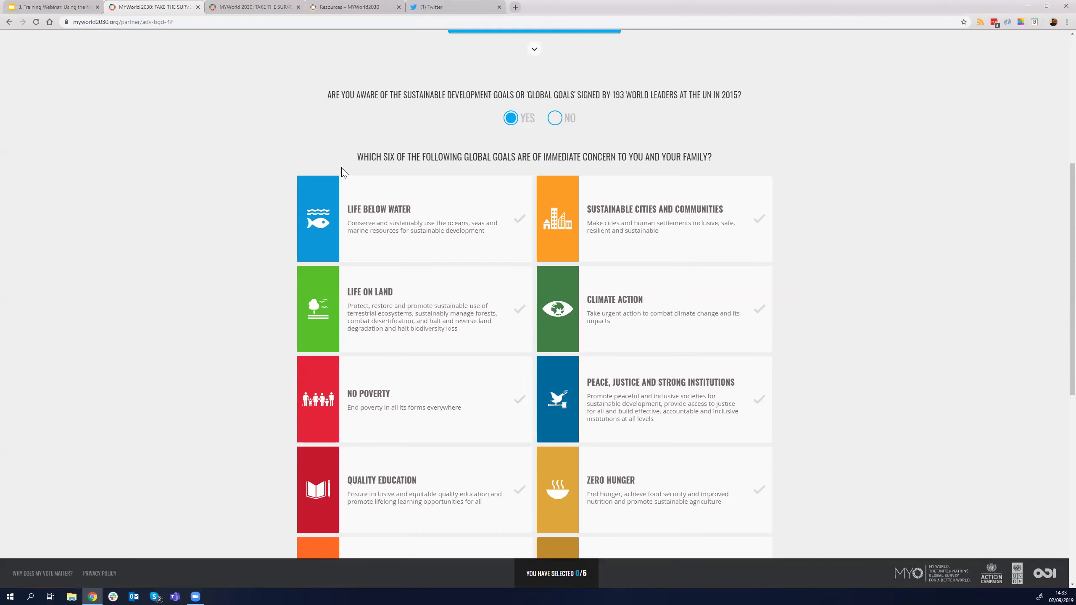
{"action": "scroll", "coordinate": [406, 322], "scroll_direction": "down", "scroll_amount": 5}
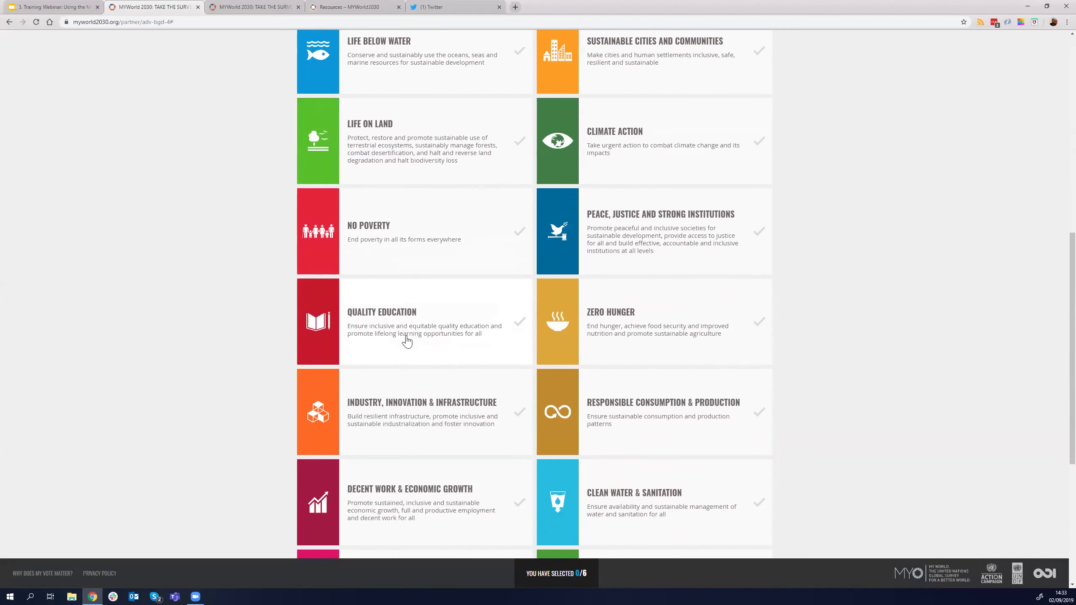
{"action": "scroll", "coordinate": [408, 343], "scroll_direction": "down", "scroll_amount": 4}
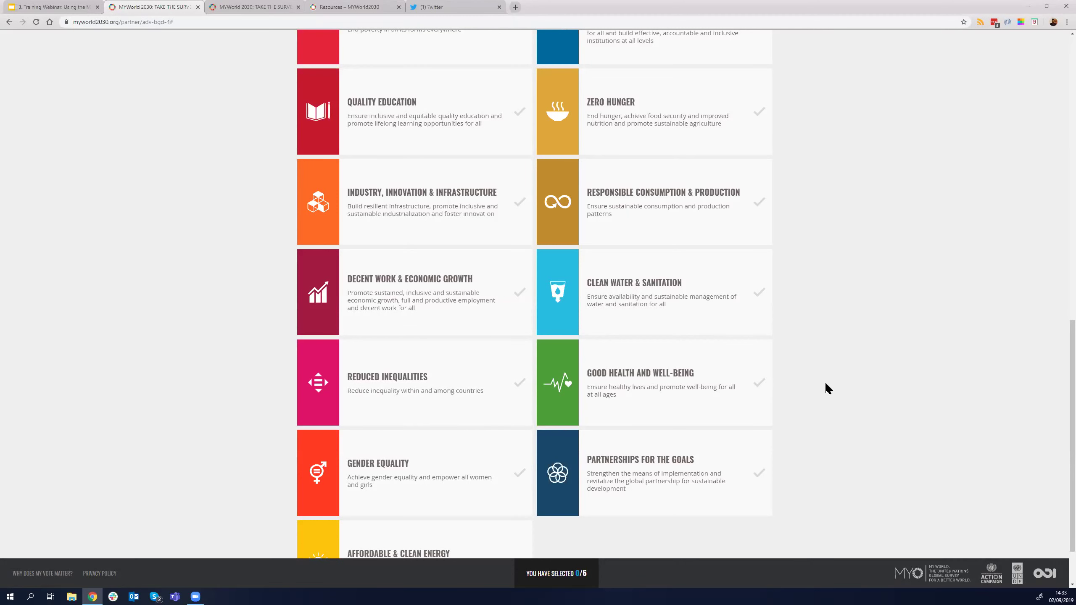
{"action": "scroll", "coordinate": [423, 292], "scroll_direction": "up", "scroll_amount": 10}
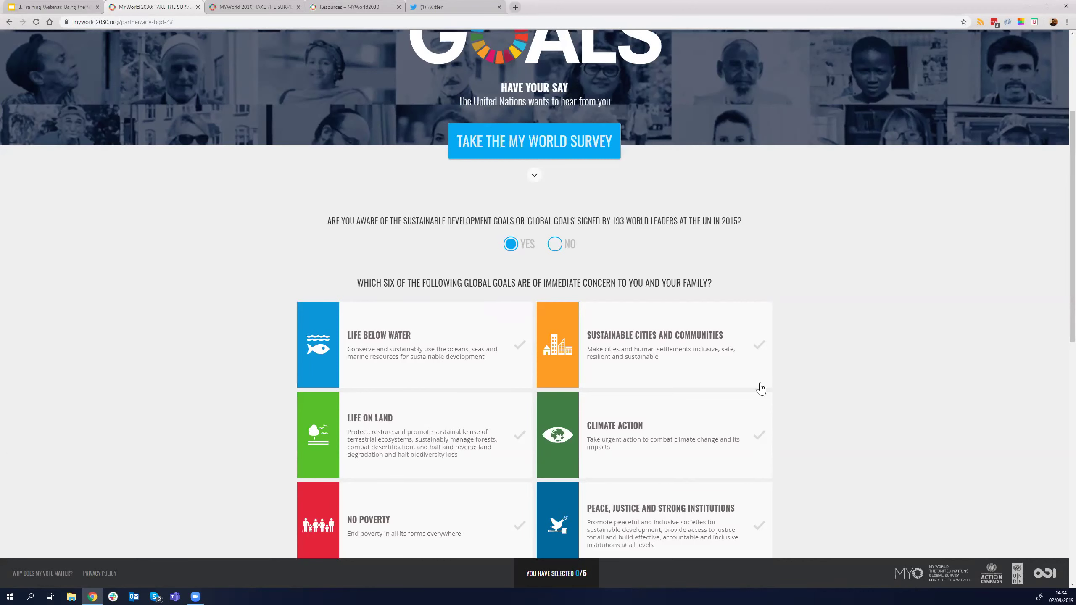
{"action": "scroll", "coordinate": [800, 349], "scroll_direction": "down", "scroll_amount": 4}
{"action": "left_click", "coordinate": [665, 280]}
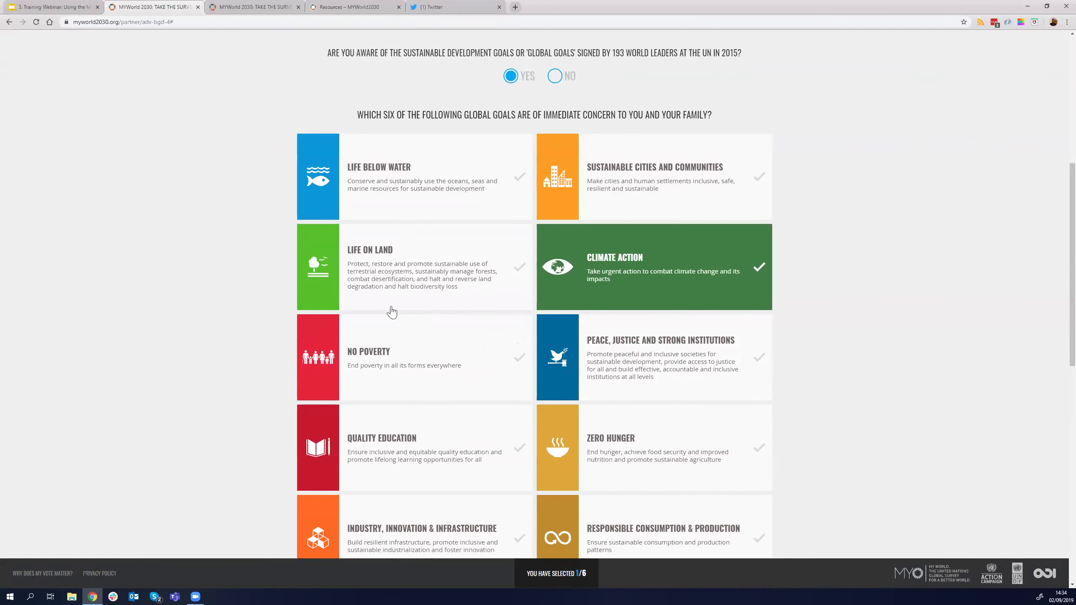
{"action": "left_click", "coordinate": [423, 282]}
{"action": "left_click", "coordinate": [667, 390]}
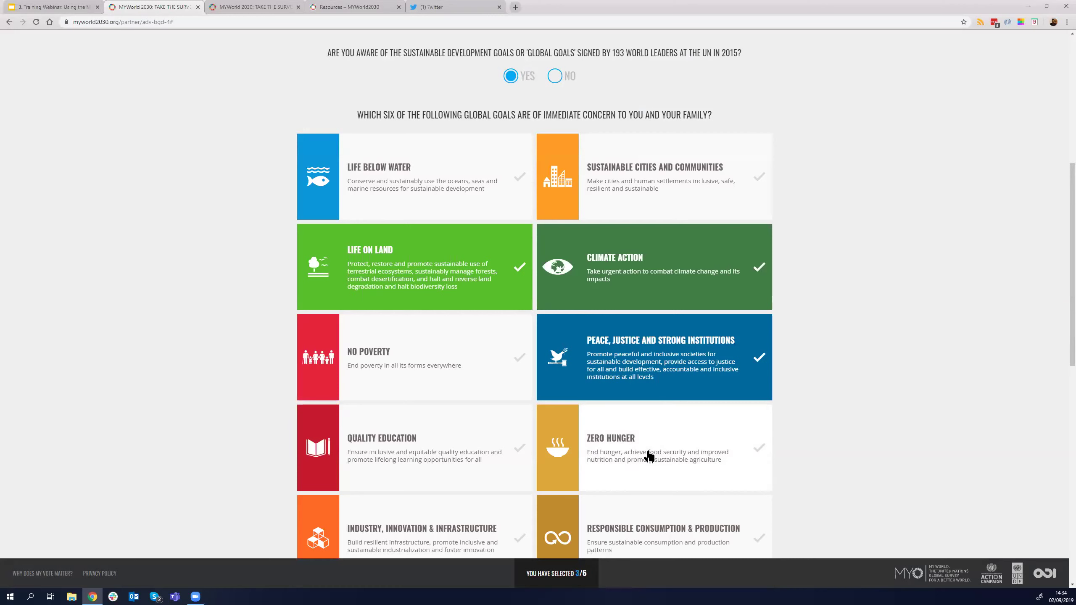
{"action": "left_click", "coordinate": [448, 463]}
{"action": "left_click", "coordinate": [631, 460]}
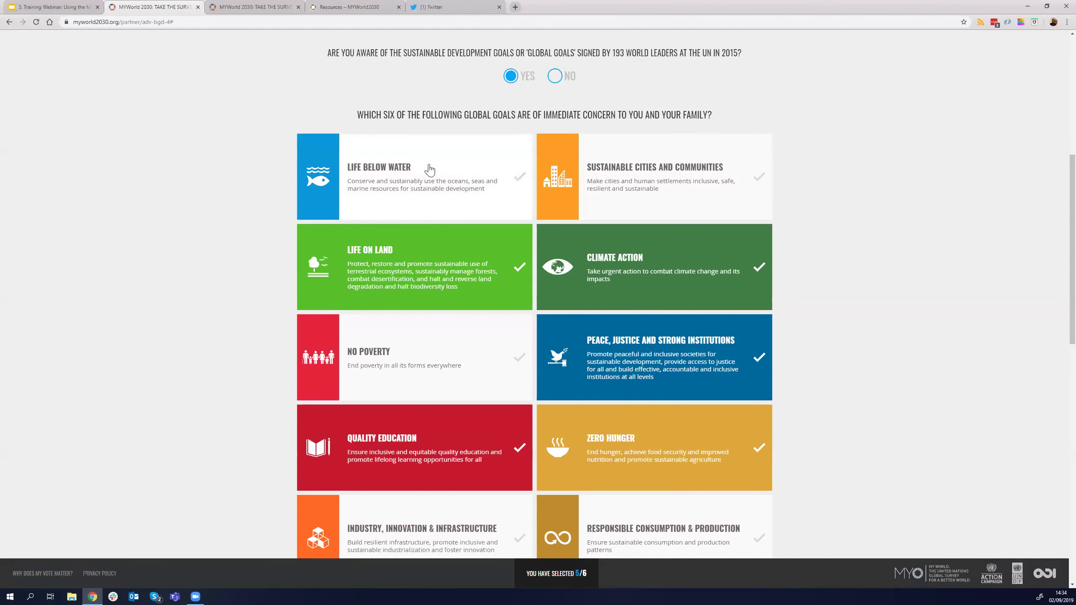
{"action": "scroll", "coordinate": [720, 453], "scroll_direction": "down", "scroll_amount": 3}
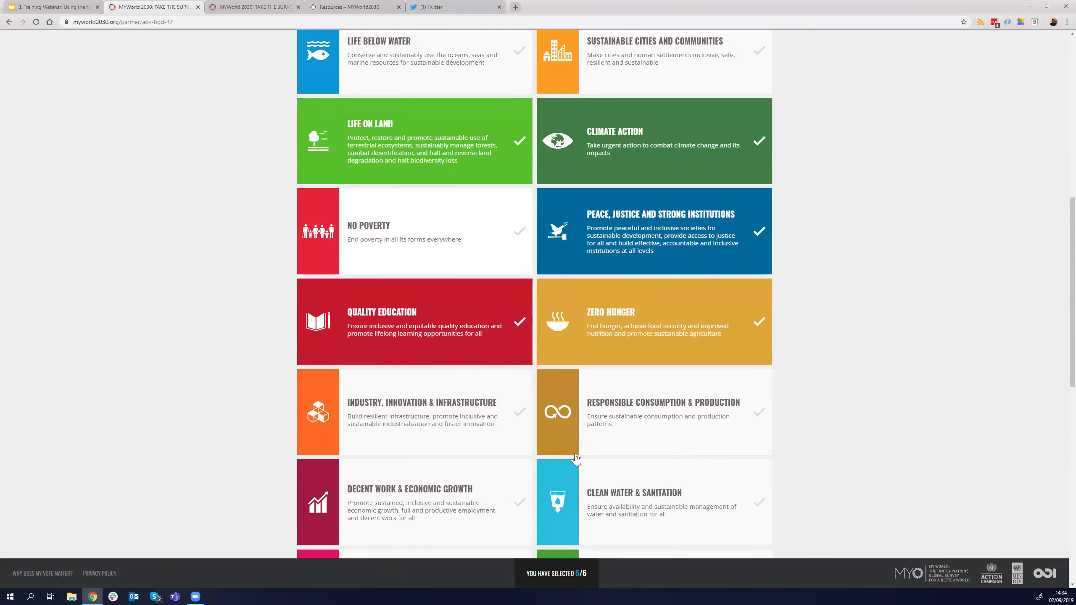
{"action": "left_click", "coordinate": [616, 479]}
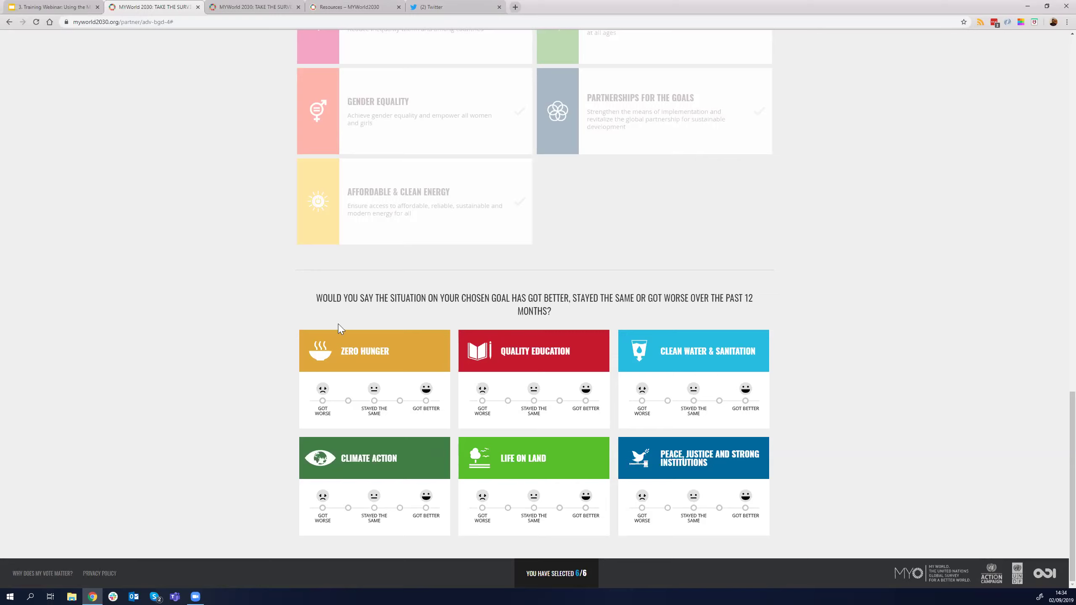
Step: Rate Zero Hunger one point above "stayed the same", Quality Education as "stayed the same", and Clean Water & Sanitation as "got better"
{"action": "left_click", "coordinate": [400, 401]}
{"action": "left_click", "coordinate": [559, 401]}
{"action": "left_click", "coordinate": [557, 417]}
{"action": "left_click", "coordinate": [745, 401]}
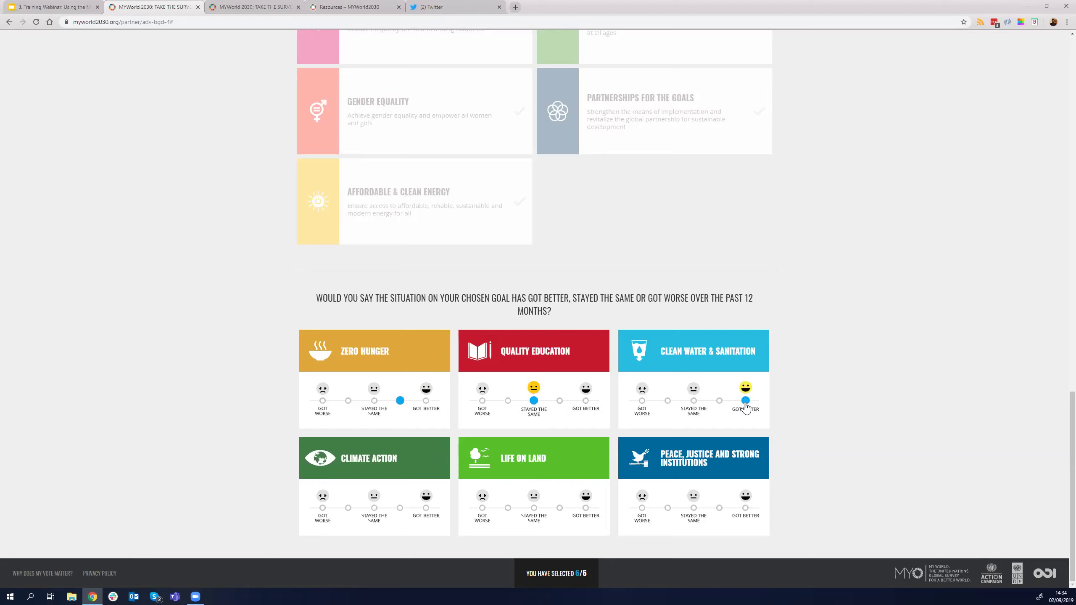
Step: Rate Climate Action one point above "stayed the same", Life on Land "got worse", and Peace, Justice and Strong Institutions one point below "stayed the same"
{"action": "left_click", "coordinate": [400, 508]}
{"action": "left_click", "coordinate": [481, 508]}
{"action": "left_click", "coordinate": [693, 514]}
{"action": "left_click", "coordinate": [642, 510]}
{"action": "left_click", "coordinate": [667, 508]}
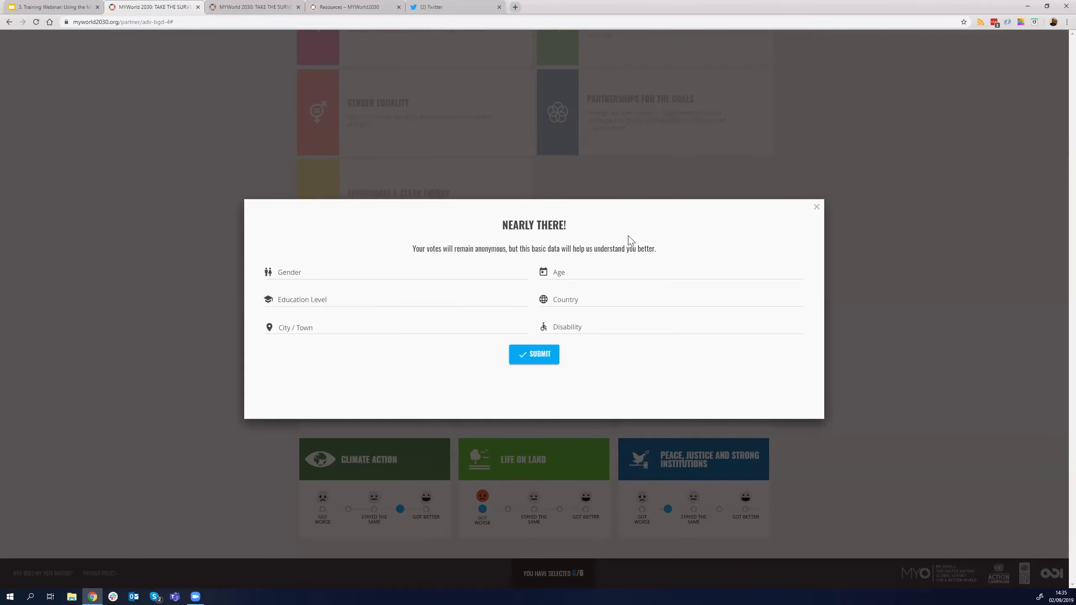
Step: Set the respondent's gender to Female, age to 22 and education level to Finished primary
{"action": "left_click", "coordinate": [487, 274]}
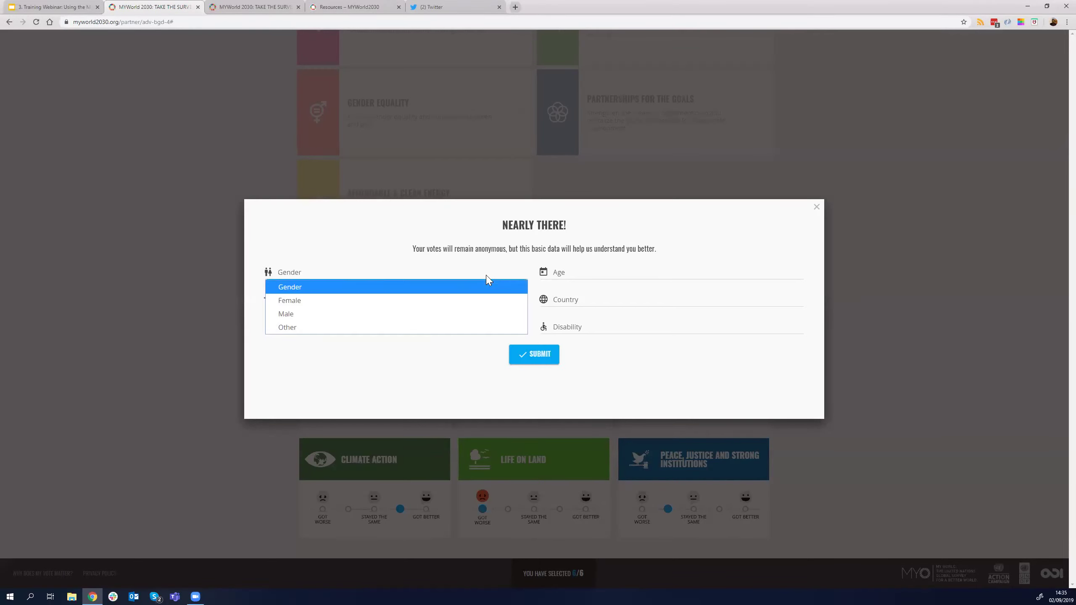
{"action": "left_click", "coordinate": [468, 301]}
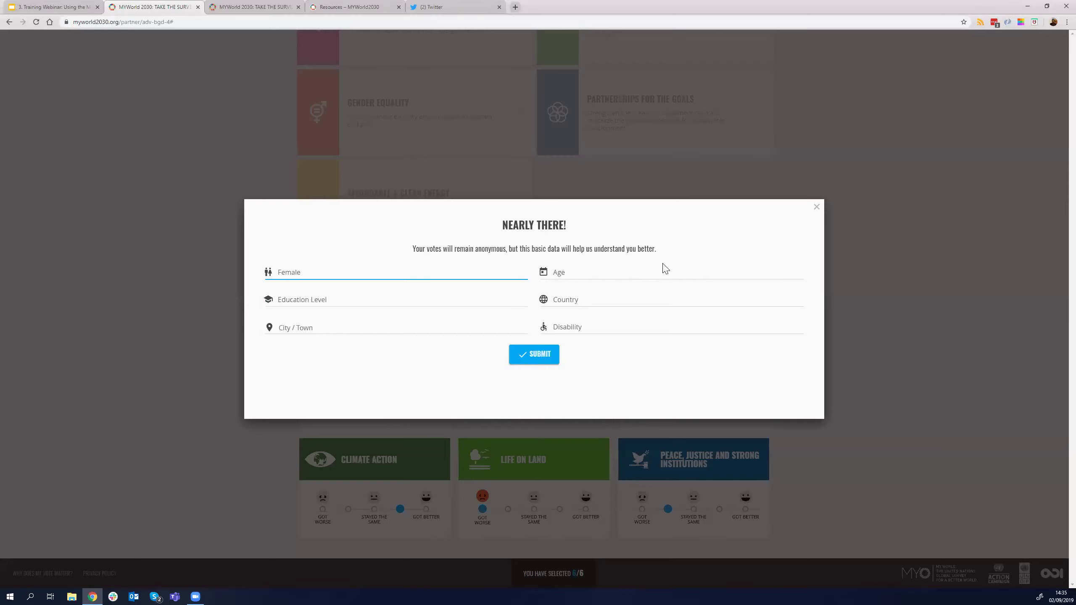
{"action": "left_click", "coordinate": [613, 274]}
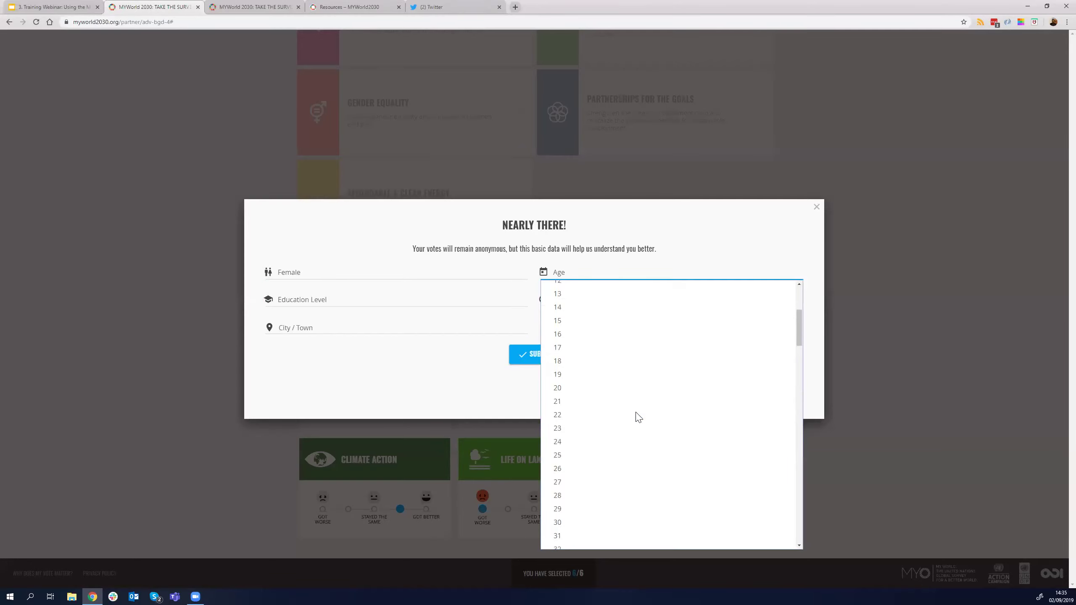
{"action": "left_click", "coordinate": [613, 414]}
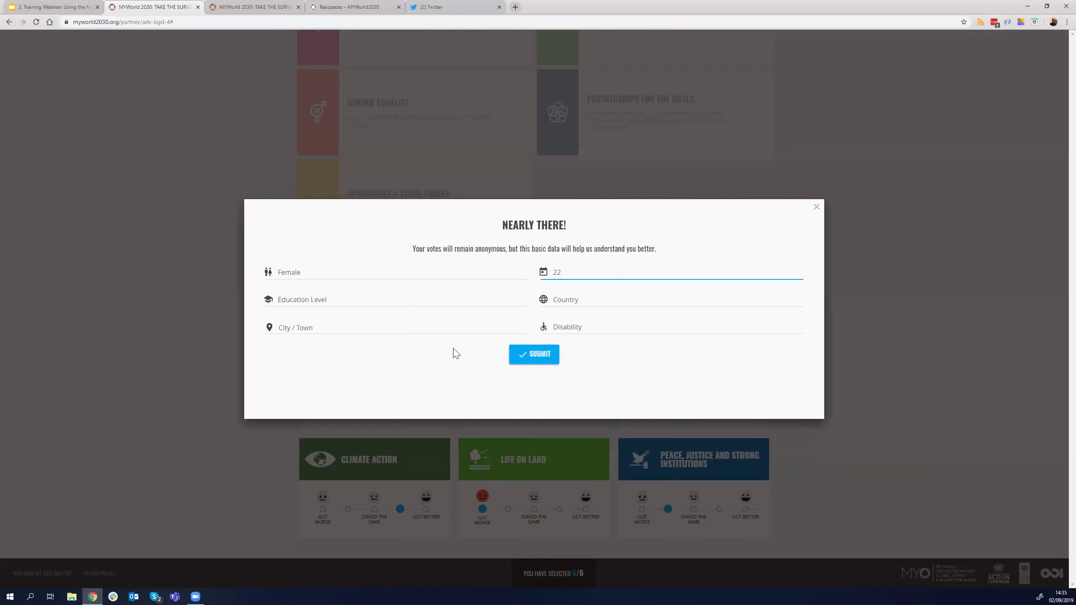
{"action": "left_click", "coordinate": [316, 305]}
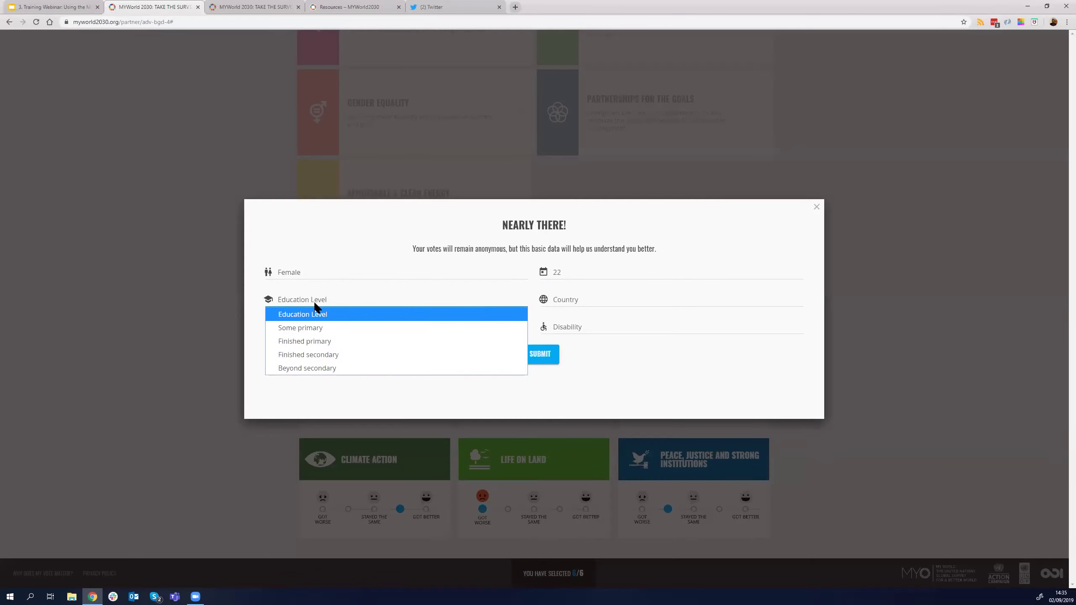
{"action": "left_click", "coordinate": [337, 345]}
Step: Set the respondent's country to Sri Lanka
{"action": "left_click", "coordinate": [600, 300]}
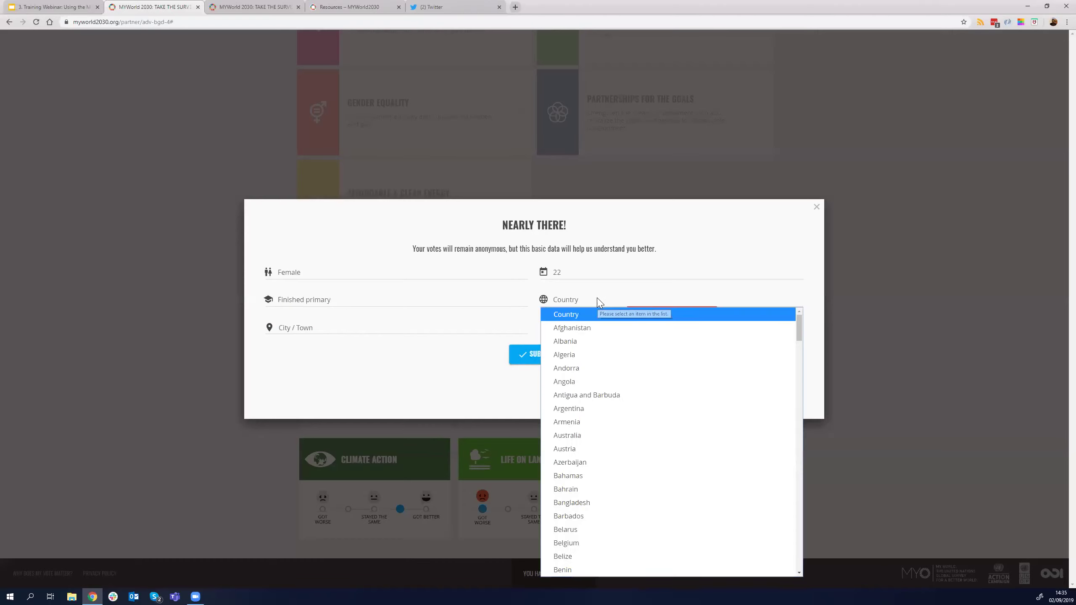
{"action": "scroll", "coordinate": [750, 361], "scroll_direction": "down", "scroll_amount": 6}
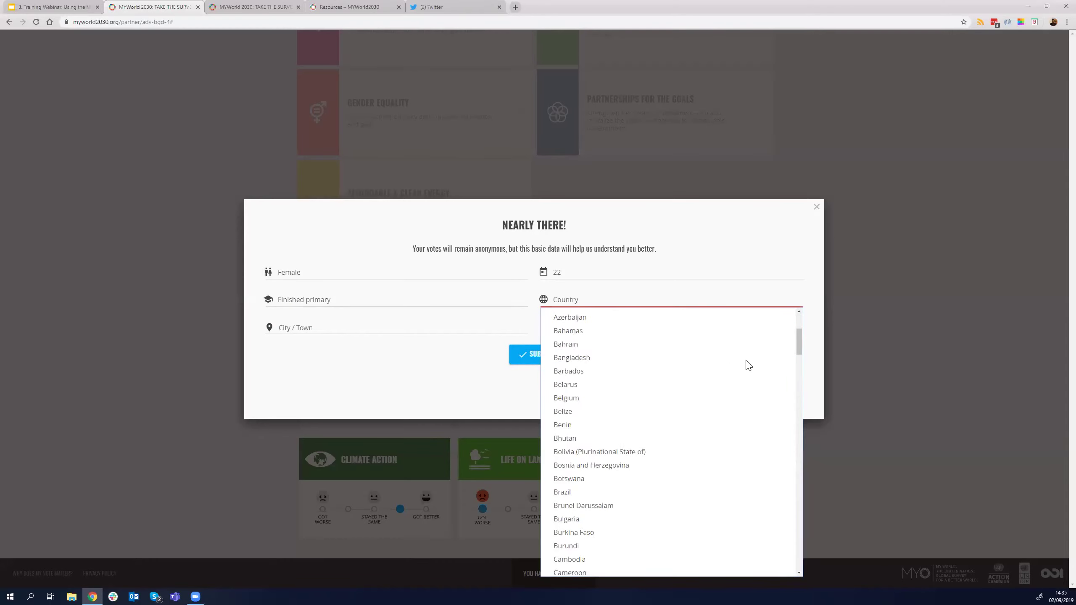
{"action": "scroll", "coordinate": [719, 385], "scroll_direction": "down", "scroll_amount": 5}
{"action": "scroll", "coordinate": [660, 302], "scroll_direction": "up", "scroll_amount": 2}
{"action": "left_click", "coordinate": [629, 302]}
{"action": "left_click", "coordinate": [600, 302]}
{"action": "left_click", "coordinate": [600, 304]}
{"action": "left_click", "coordinate": [600, 303]}
{"action": "key", "text": "s"}
{"action": "key", "text": "r"}
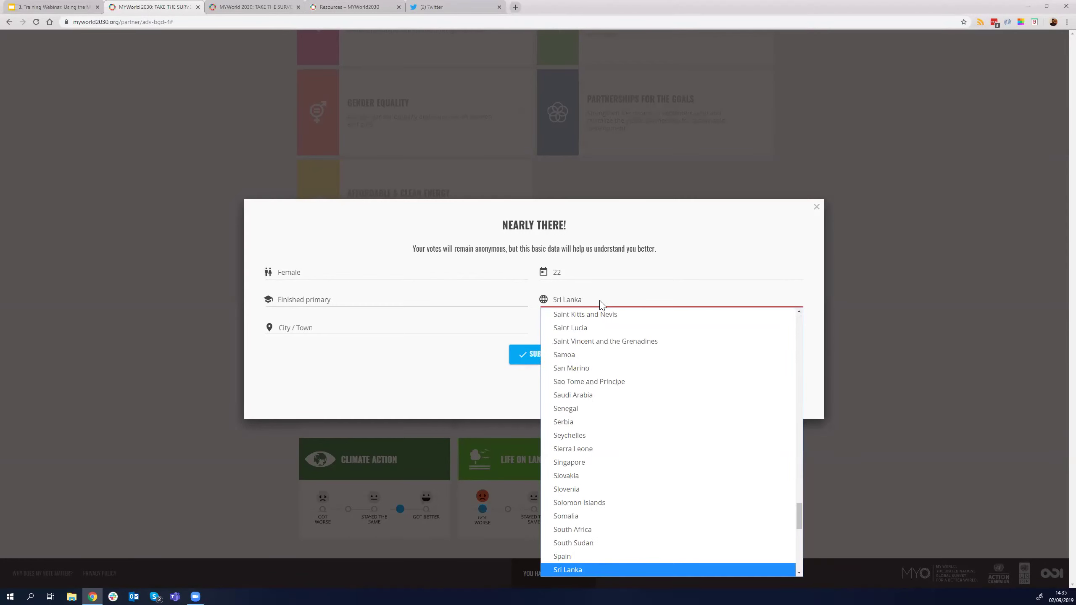
{"action": "key", "text": "Return"}
Step: Enter Mount Lavinia, Sri Lanka as the city or town and answer YES for disability
{"action": "left_click", "coordinate": [417, 330]}
{"action": "type", "text": "Mount Lavinia, Sri Lanka"}
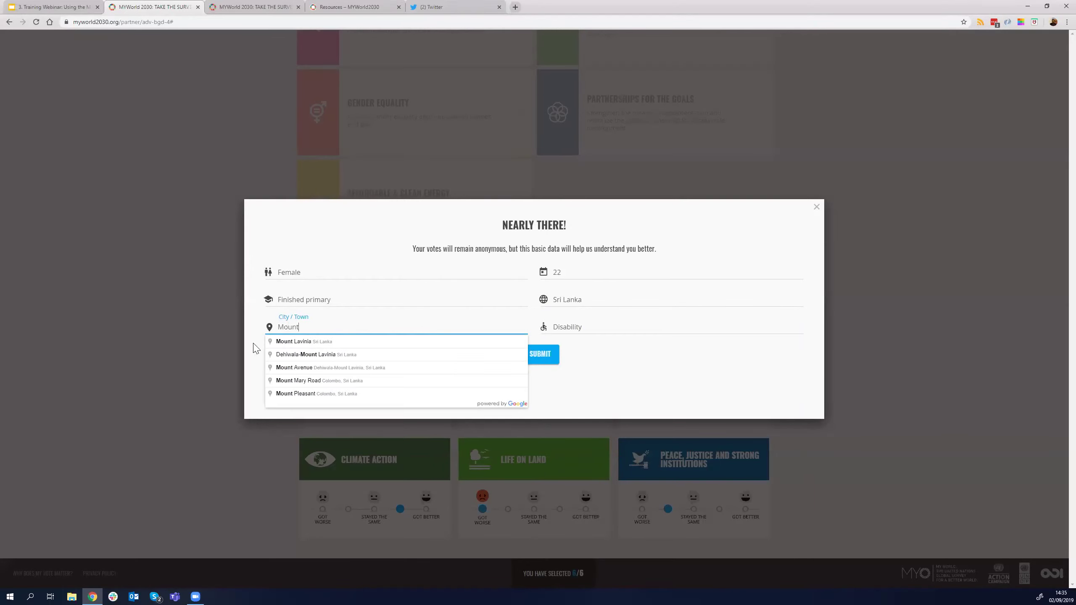
{"action": "left_click", "coordinate": [302, 342]}
{"action": "left_click", "coordinate": [579, 327]}
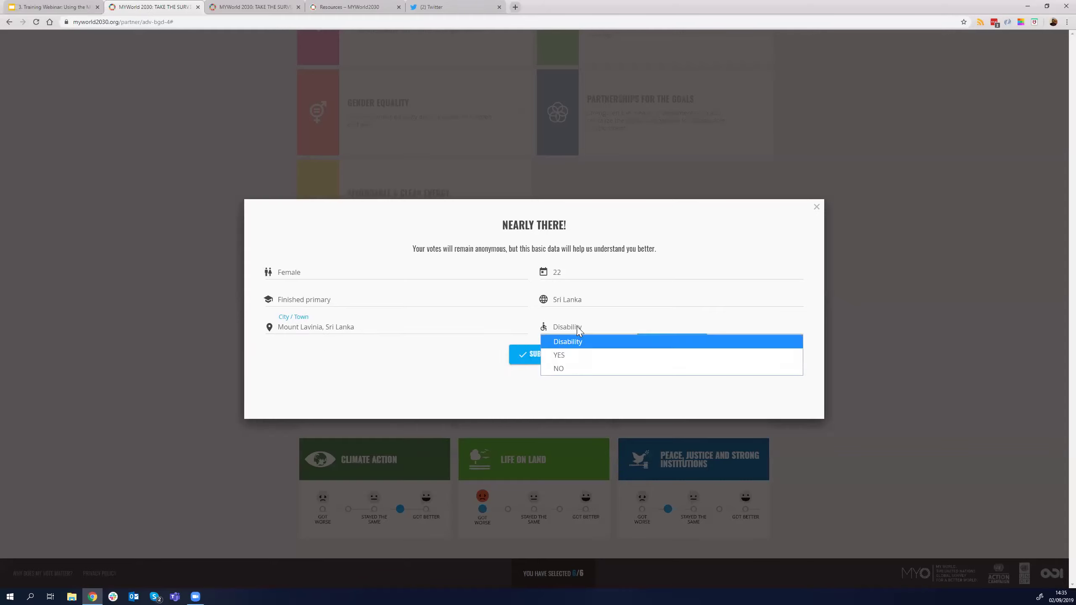
{"action": "left_click", "coordinate": [578, 355]}
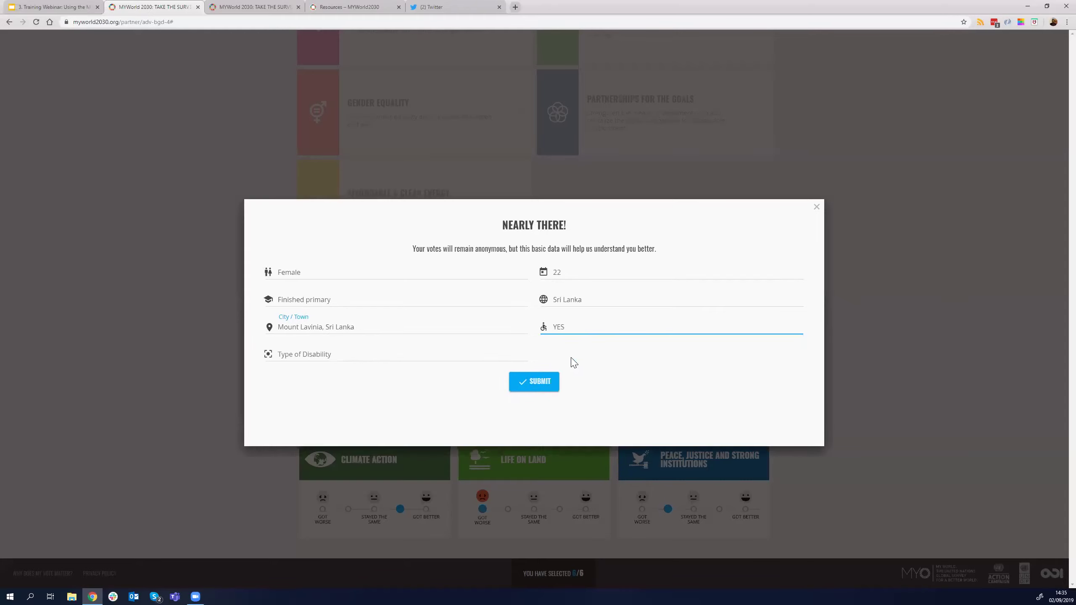
Step: Set the respondent's type of disability to Vision, submit the survey and inspect the thank-you page's address
{"action": "left_click", "coordinate": [312, 359]}
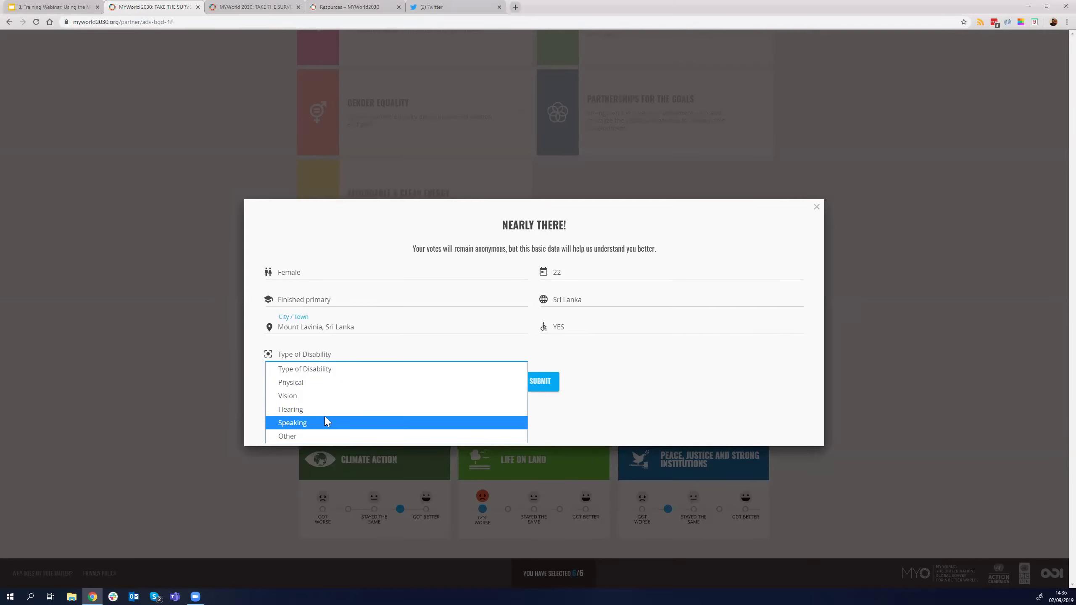
{"action": "left_click", "coordinate": [337, 397]}
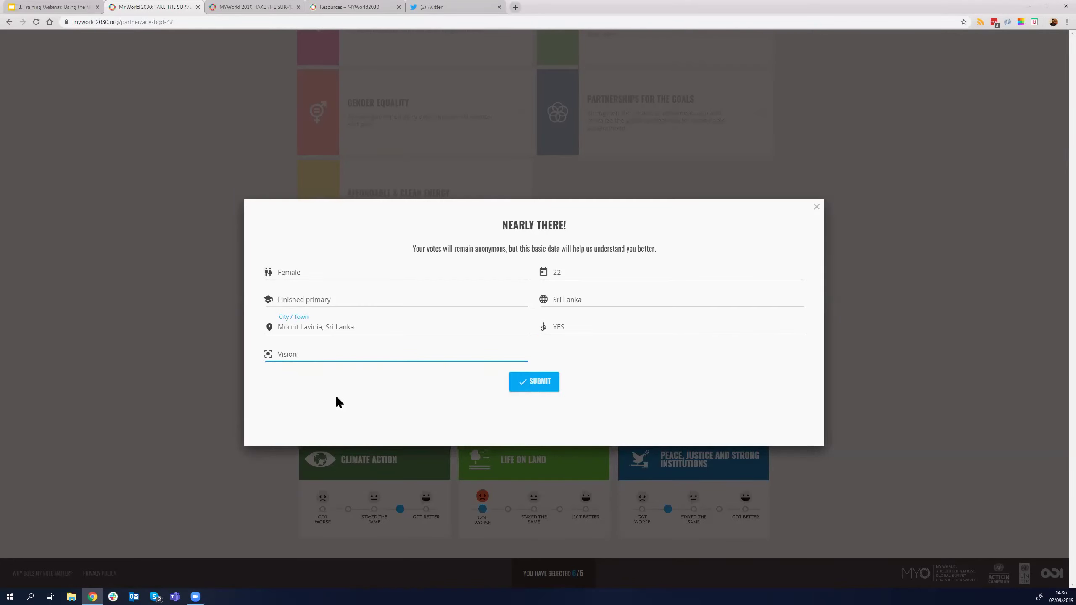
{"action": "left_click", "coordinate": [536, 386]}
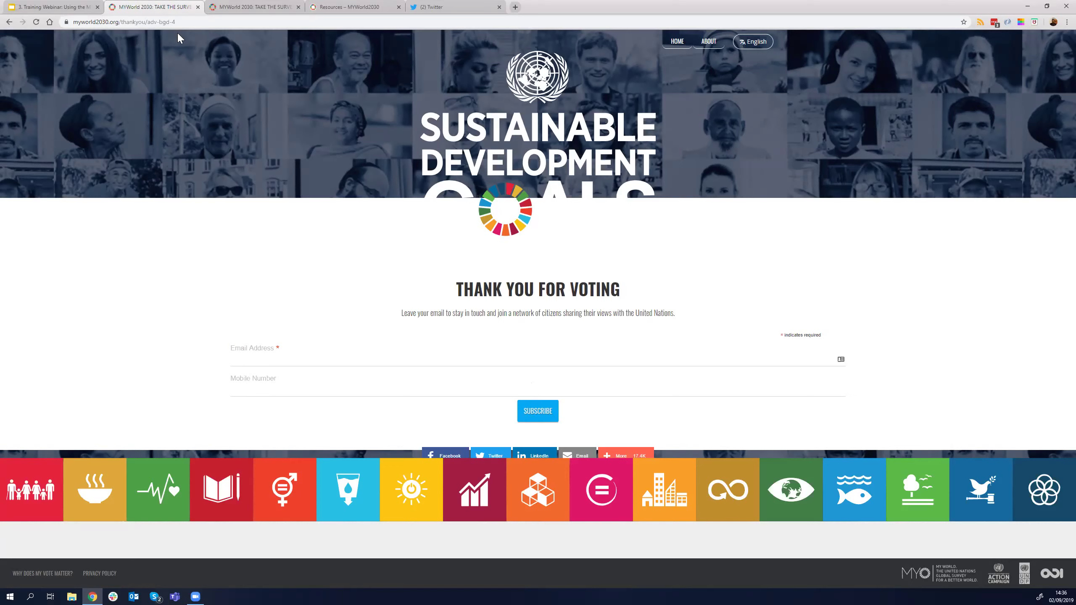
{"action": "left_click", "coordinate": [154, 20]}
{"action": "left_click", "coordinate": [227, 21]}
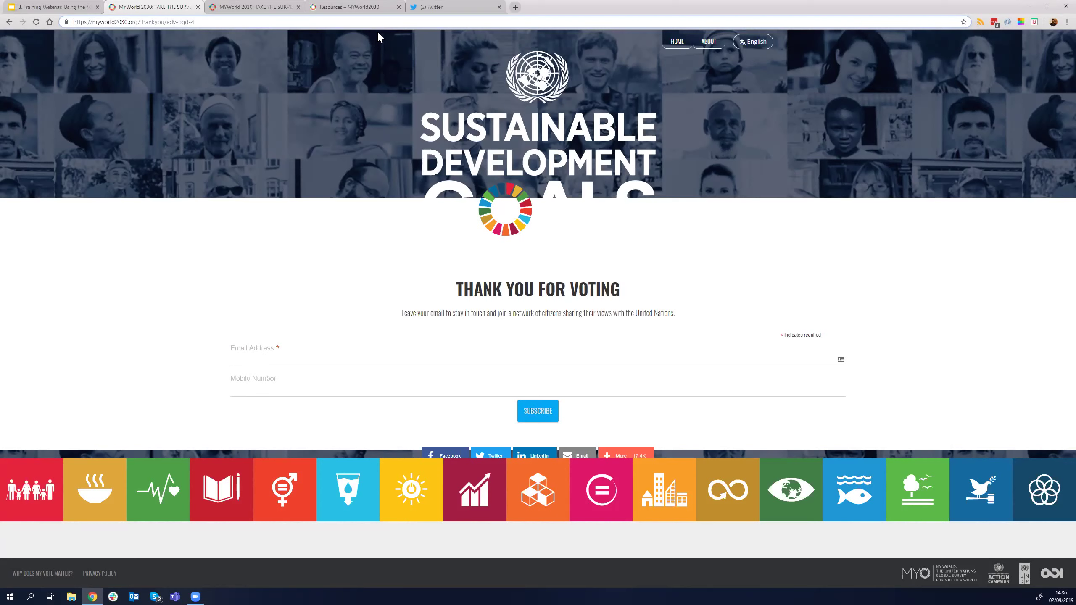
Step: Open the paper ballots folder from the Collect Votes on Paper section of the MYWorld2030 Resources page
{"action": "left_click", "coordinate": [352, 9]}
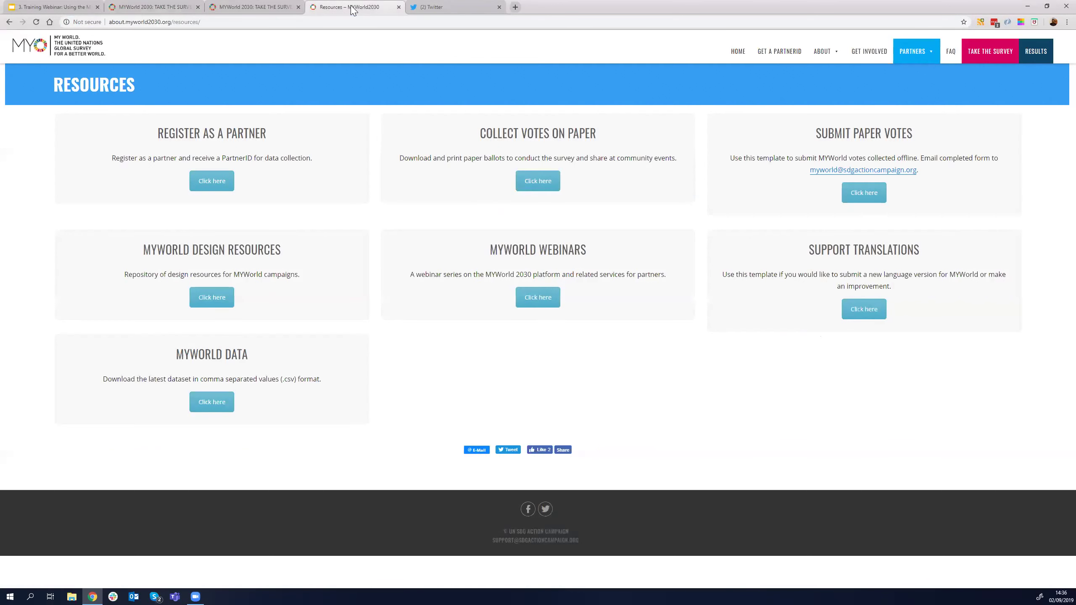
{"action": "left_click", "coordinate": [545, 190]}
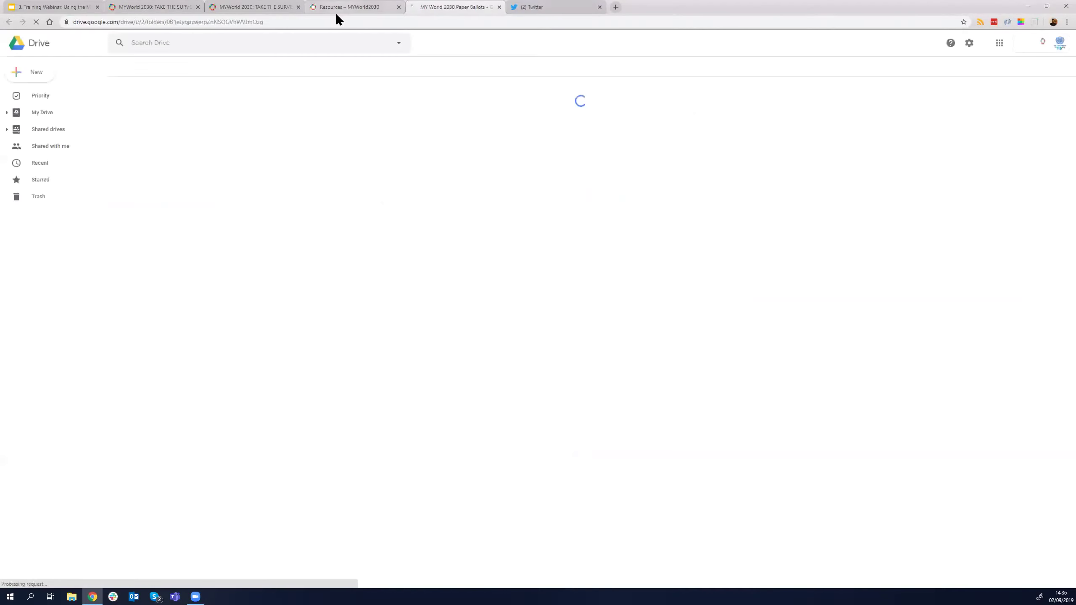
Step: Return to the MYWorld2030 site, load the about.myworld2030.org homepage and open the partners' Resources page from it
{"action": "left_click", "coordinate": [338, 9]}
{"action": "left_click_drag", "start_coordinate": [171, 21], "coordinate": [421, 51]}
{"action": "key", "text": "BackSpace"}
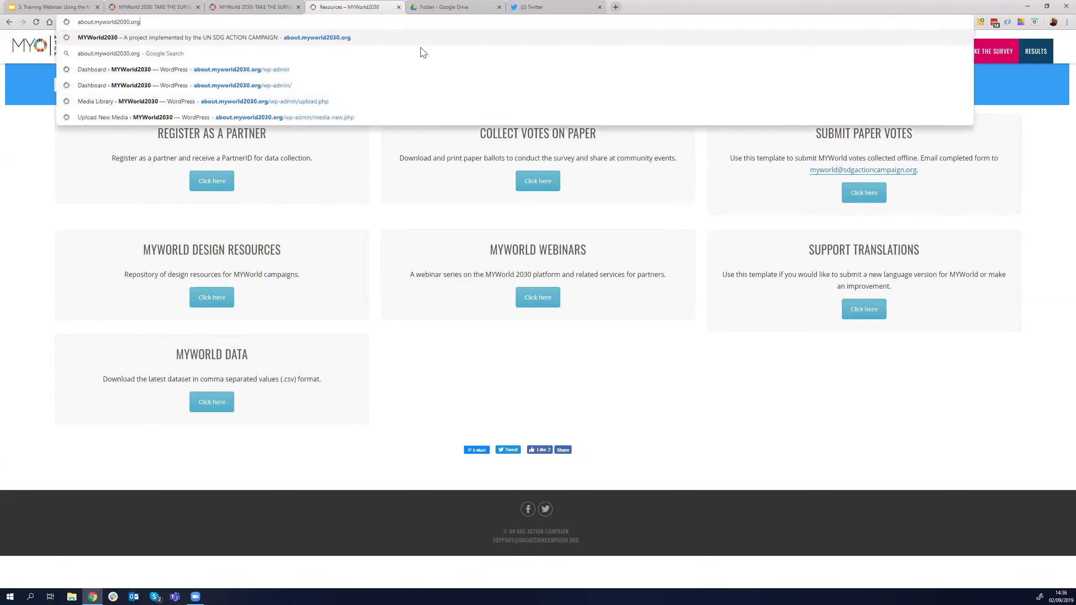
{"action": "key", "text": "Return"}
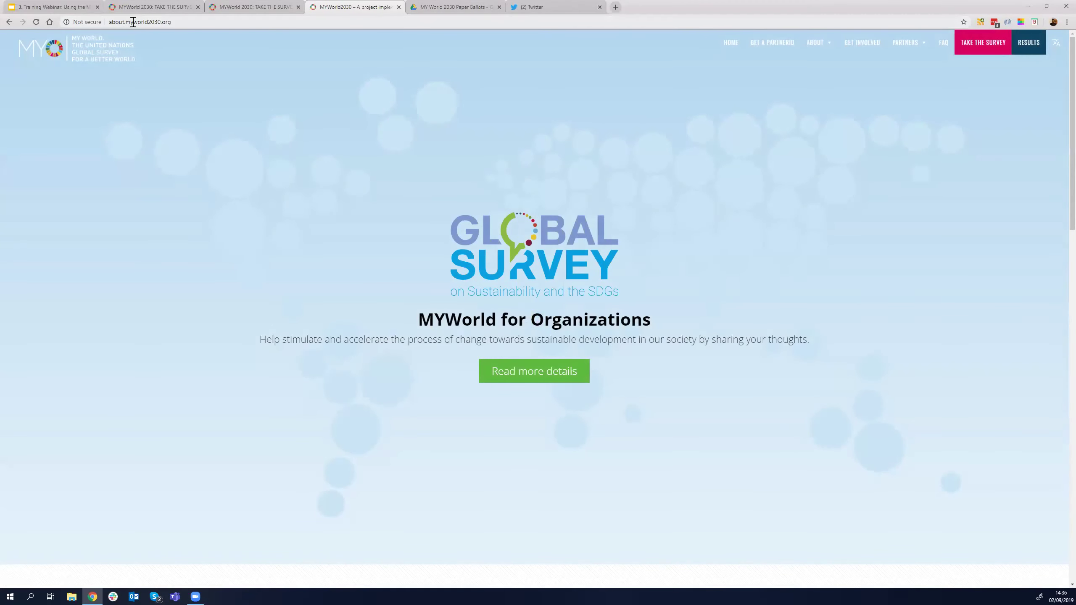
{"action": "left_click_drag", "start_coordinate": [126, 22], "coordinate": [259, 22]}
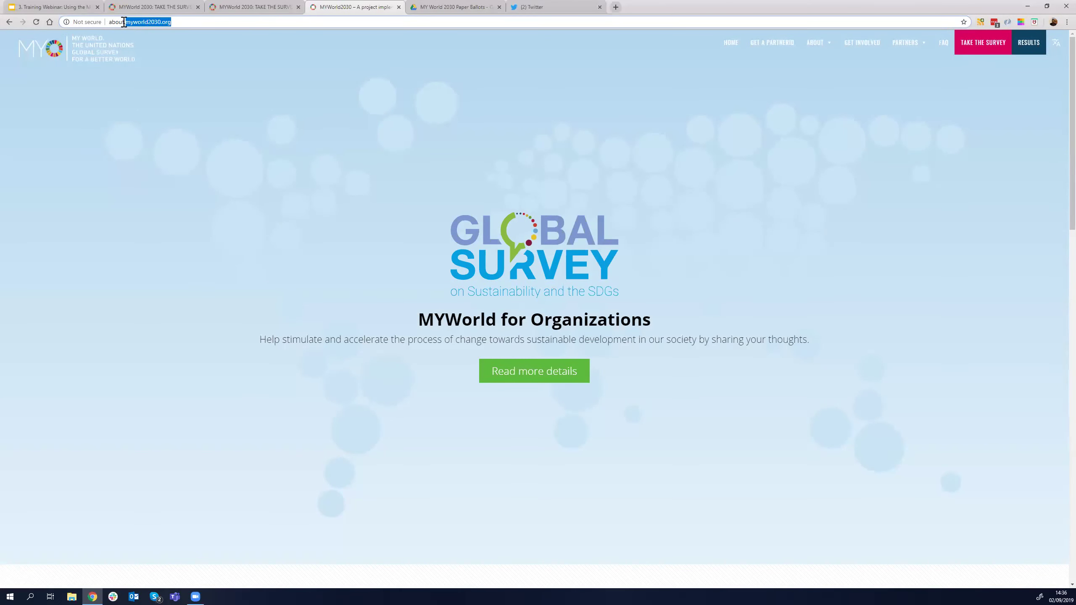
{"action": "mouse_move", "coordinate": [903, 47]}
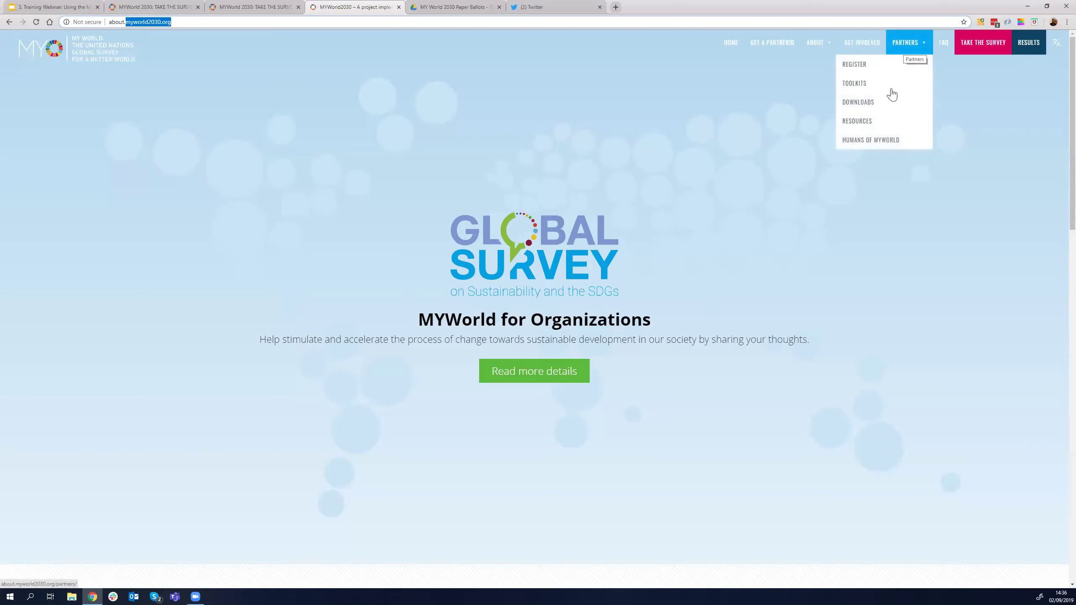
{"action": "left_click", "coordinate": [867, 122]}
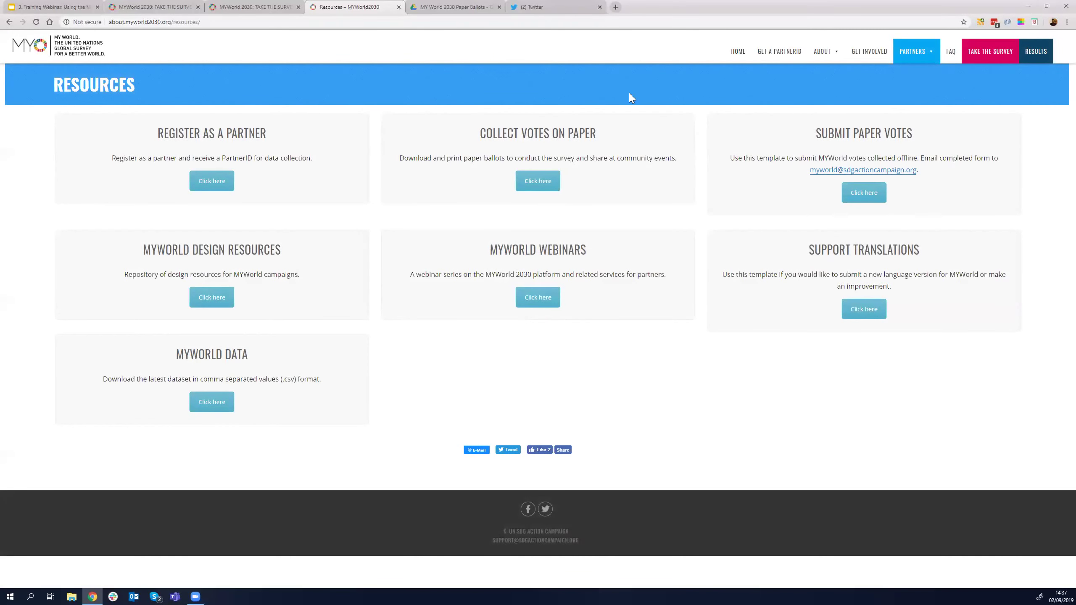
Step: Open the paper ballots folder for collecting votes on paper and preview English.pdf
{"action": "left_click", "coordinate": [550, 186]}
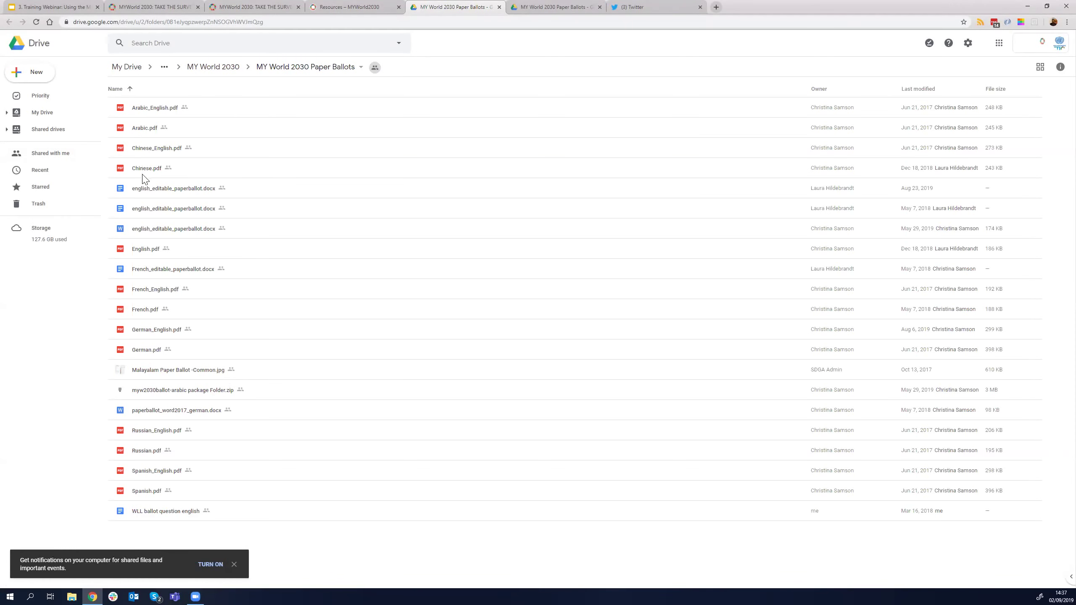
{"action": "left_click", "coordinate": [146, 252]}
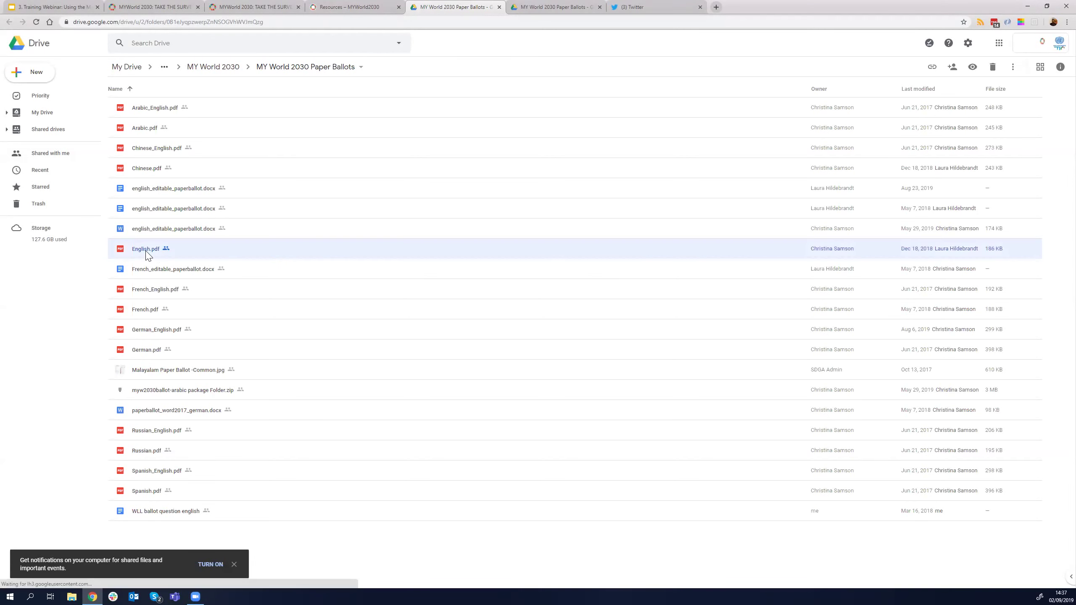
{"action": "double_click", "coordinate": [146, 250]}
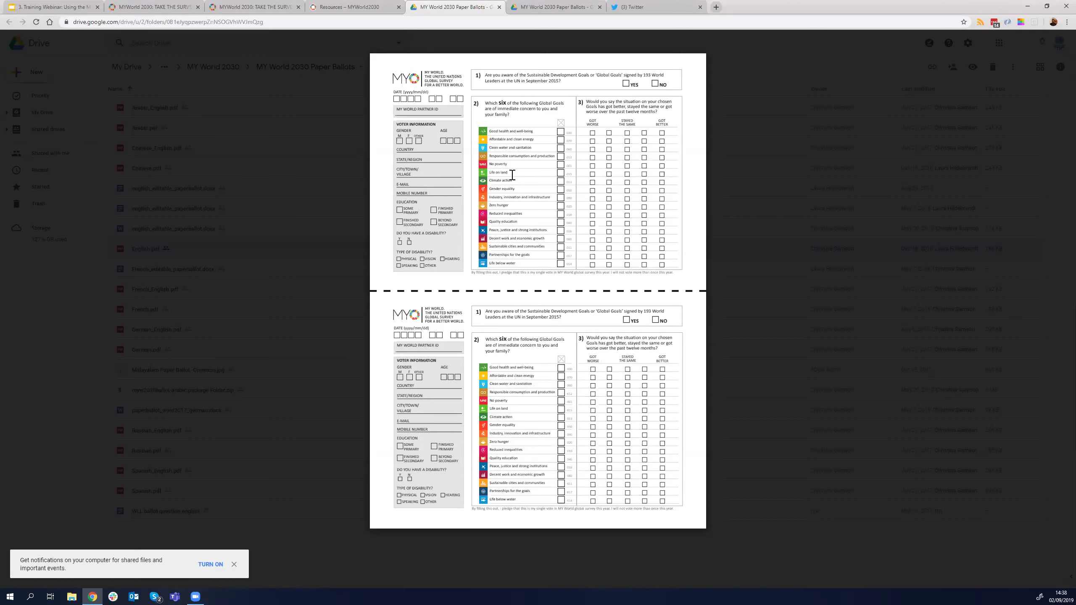
{"action": "mouse_move", "coordinate": [367, 32]}
{"action": "mouse_move", "coordinate": [495, 96]}
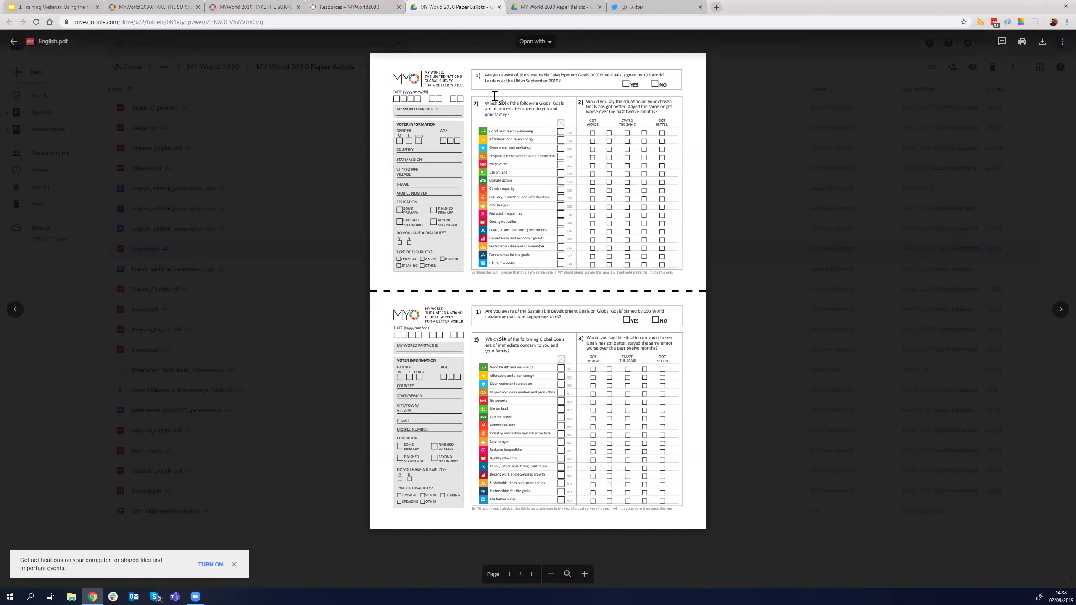
Step: Download the offline data template for submitting paper votes from the Resources page and show the file in its folder
{"action": "left_click", "coordinate": [351, 9]}
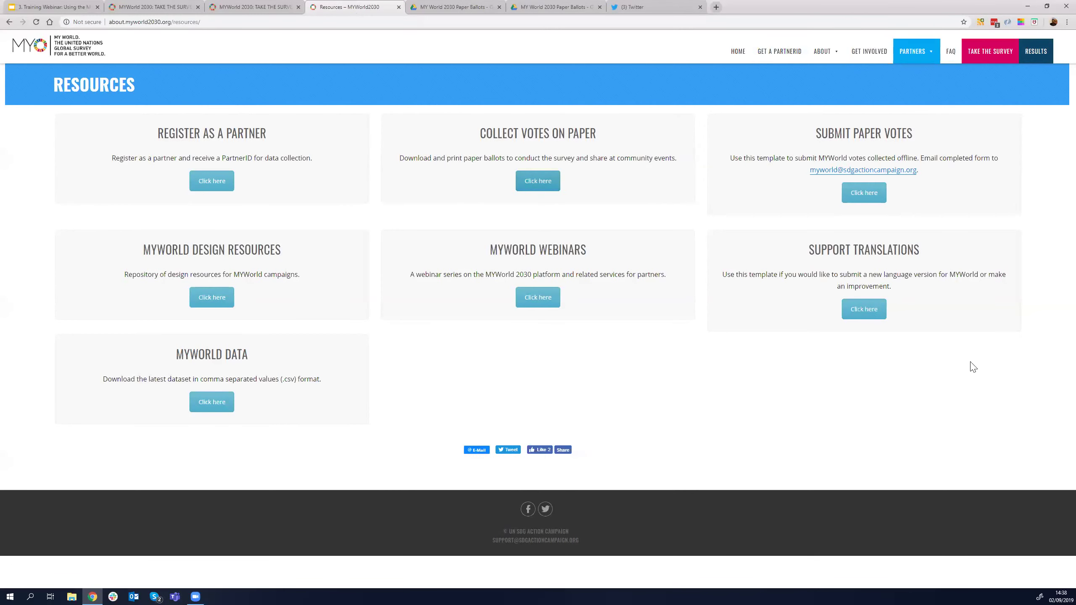
{"action": "left_click", "coordinate": [872, 201]}
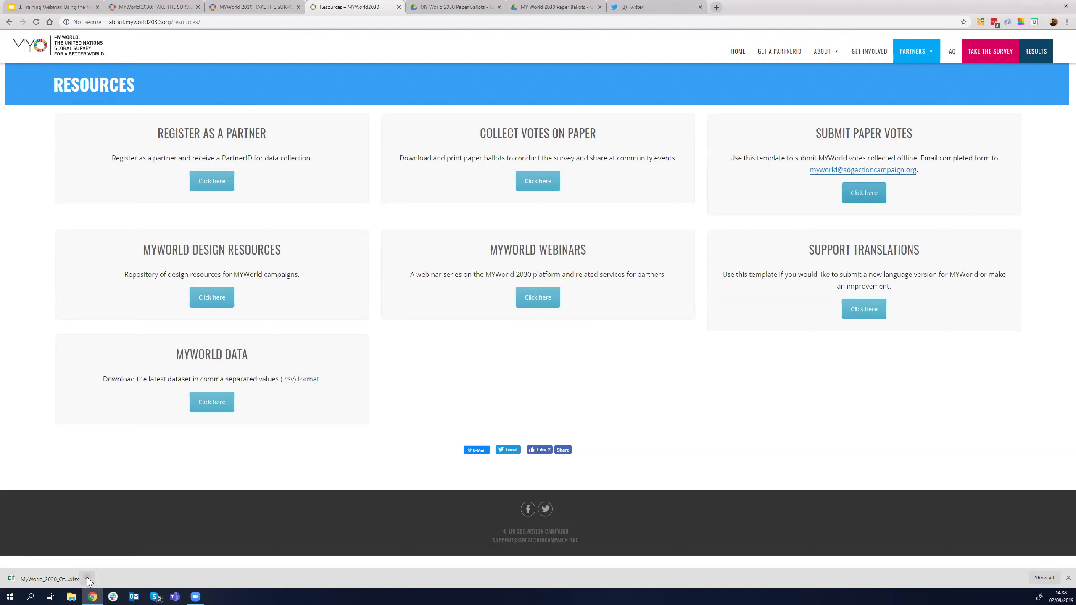
{"action": "left_click", "coordinate": [88, 579]}
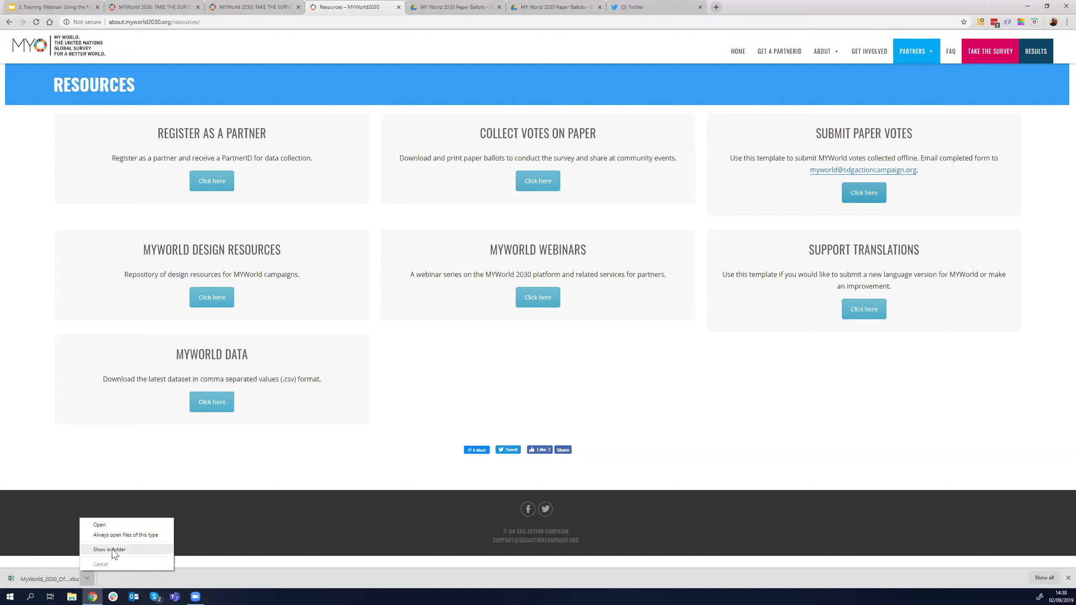
{"action": "left_click", "coordinate": [111, 549]}
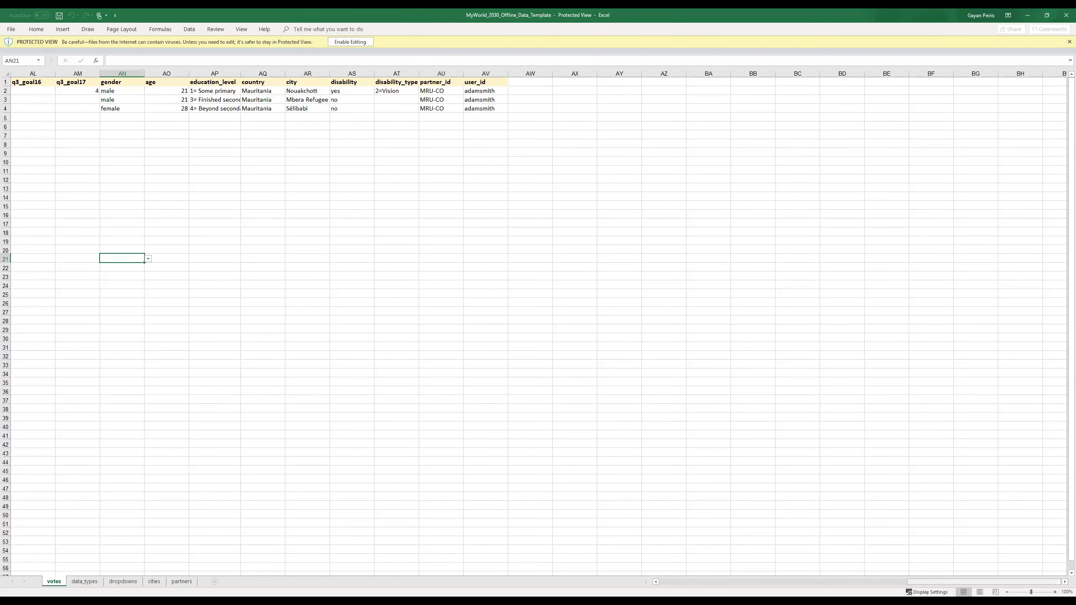
Step: Examine the start, end, submission_date and method columns on the votes sheet of MyWorld_2030_Offline_Data_Template in Excel
{"action": "left_click_drag", "start_coordinate": [961, 585], "coordinate": [959, 582]}
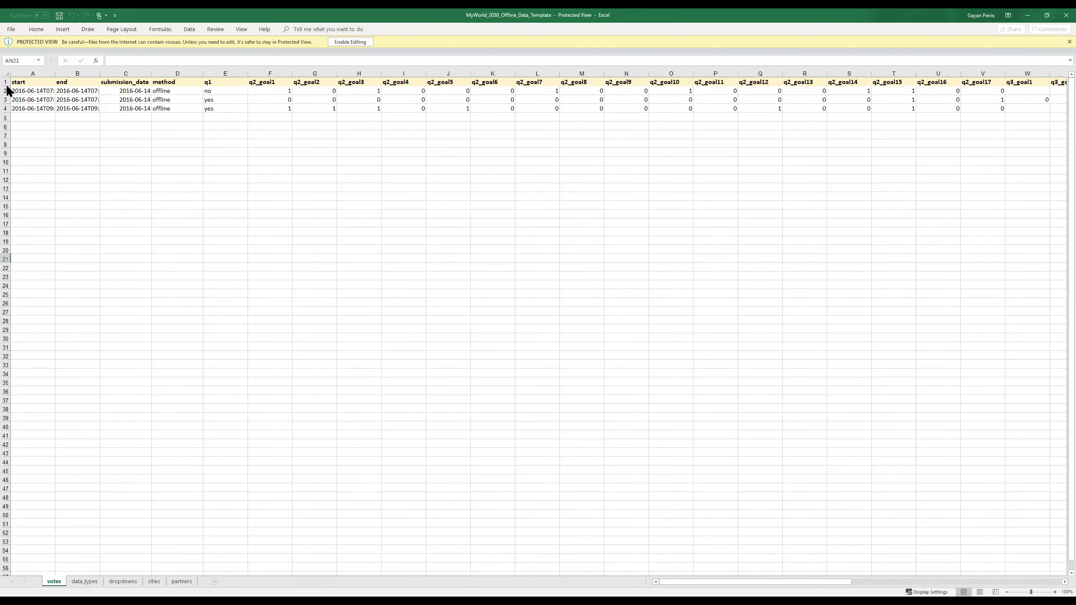
{"action": "left_click", "coordinate": [36, 83]}
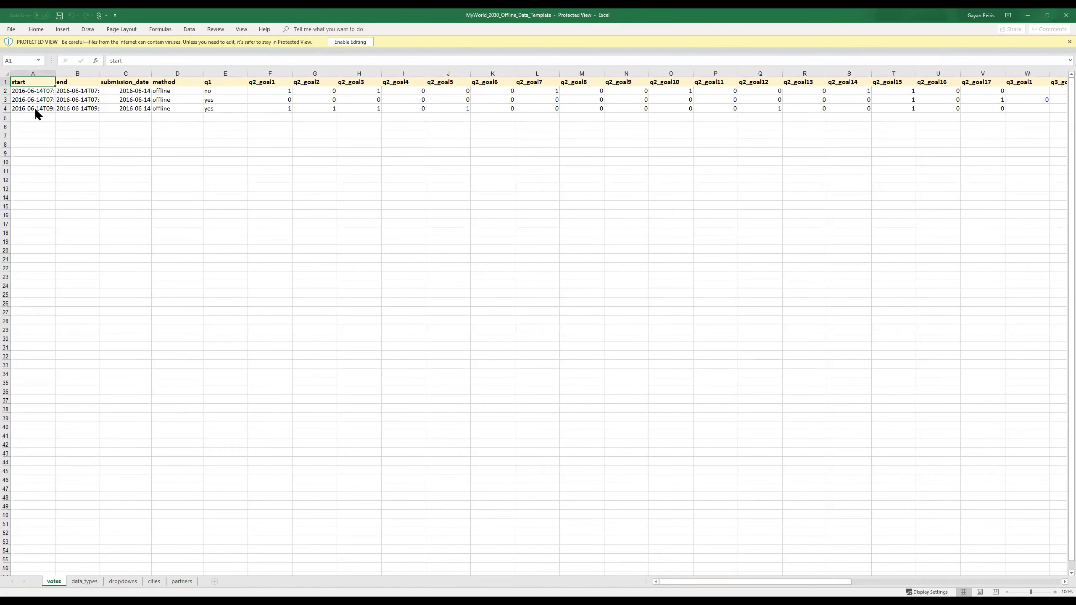
{"action": "left_click", "coordinate": [77, 81]}
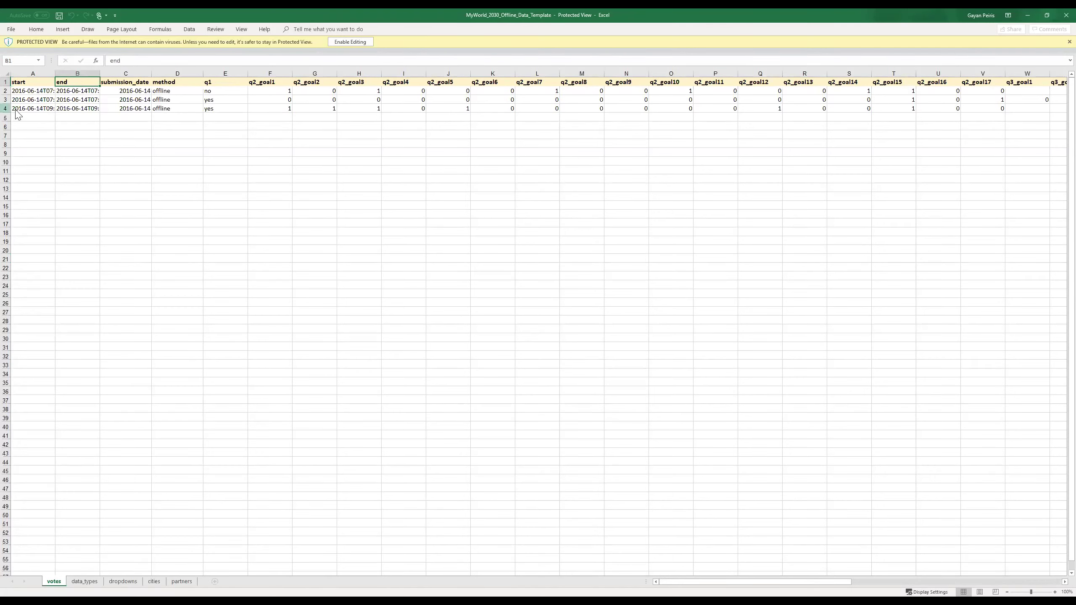
{"action": "left_click", "coordinate": [133, 119]}
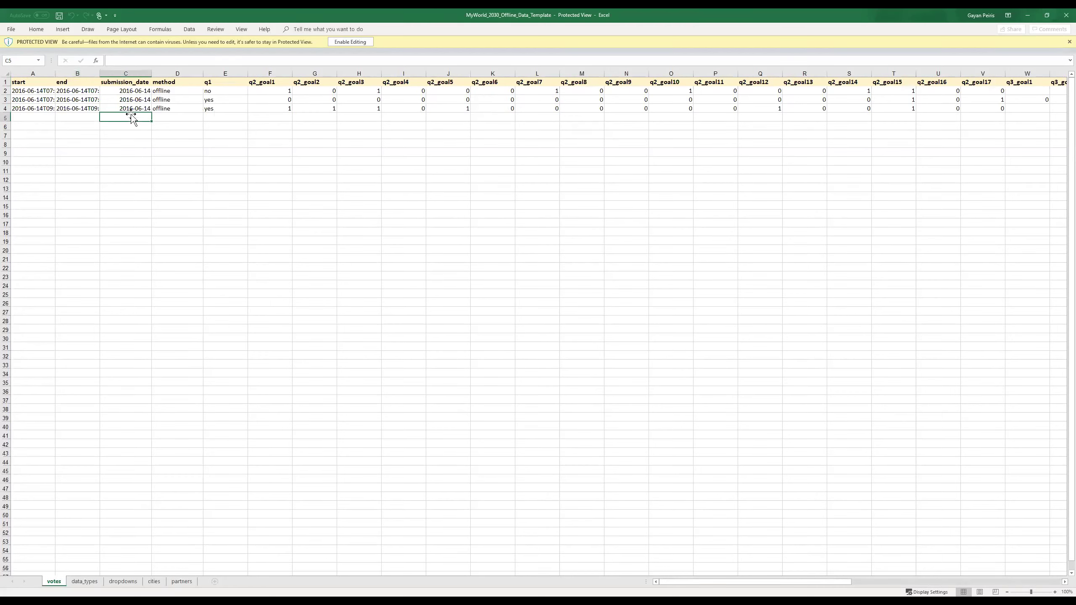
{"action": "left_click", "coordinate": [170, 91]}
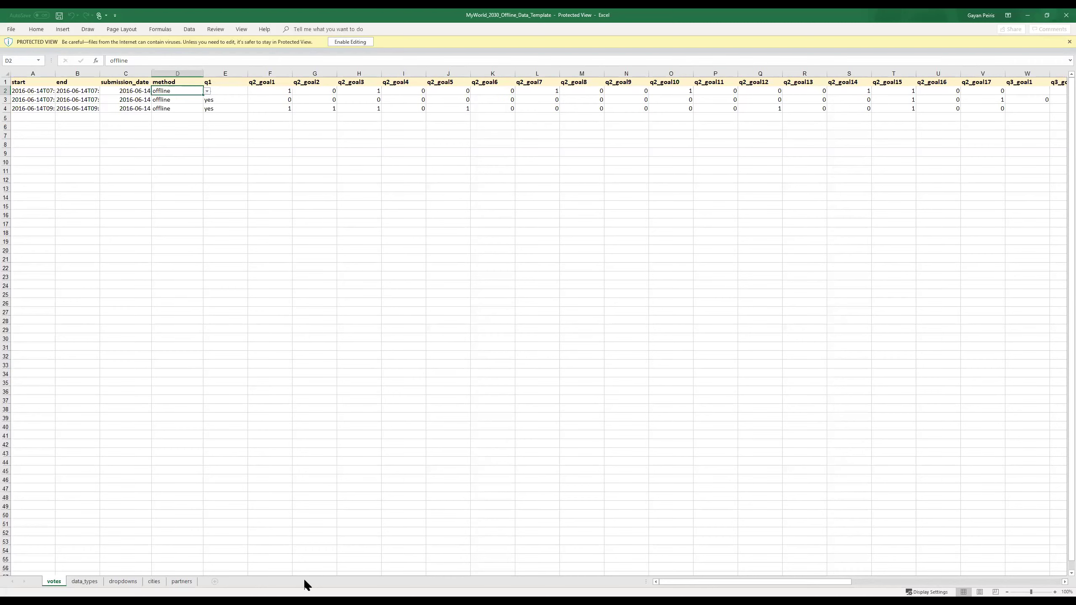
Step: Review the format and mandatory rules for the start and method questions on the data_types sheet
{"action": "left_click", "coordinate": [85, 582]}
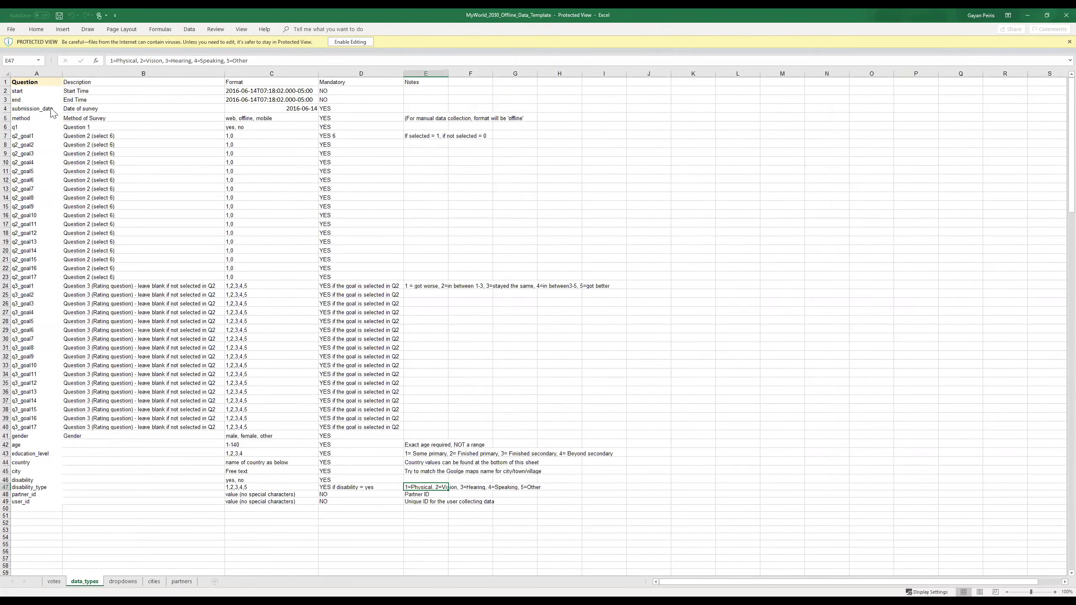
{"action": "left_click", "coordinate": [44, 90]}
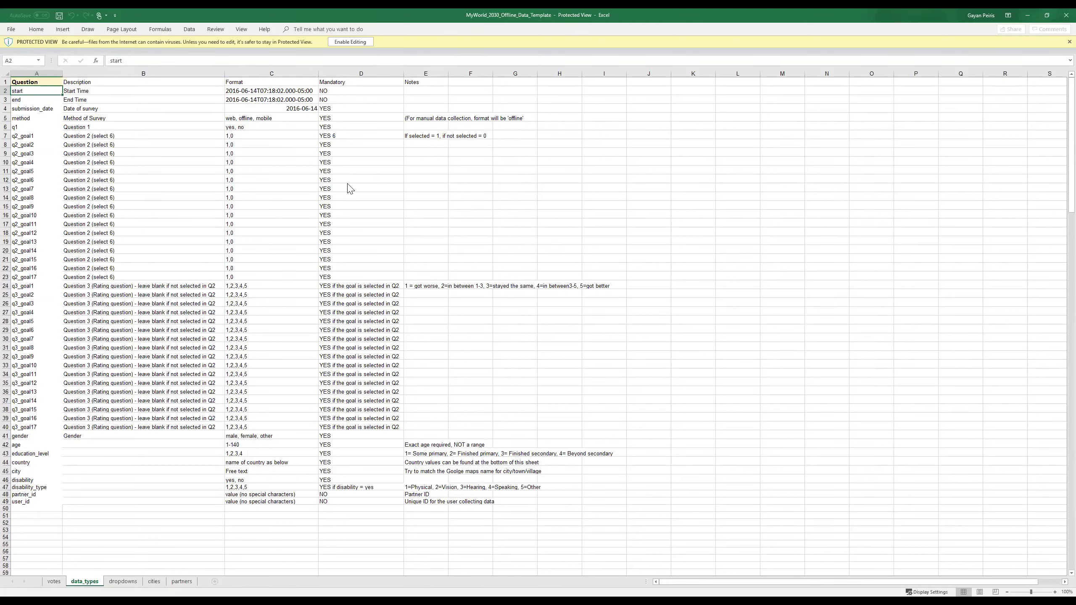
{"action": "left_click", "coordinate": [38, 121]}
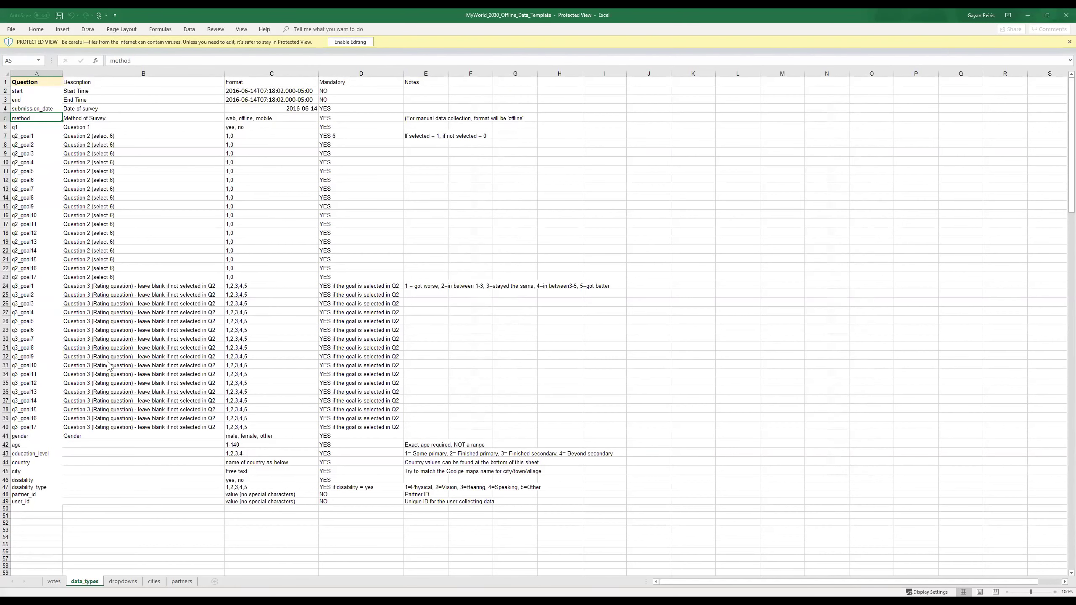
Step: Enable editing of the workbook and set the country in cell B14 of the dropdowns sheet to Sri Lanka
{"action": "left_click", "coordinate": [122, 582]}
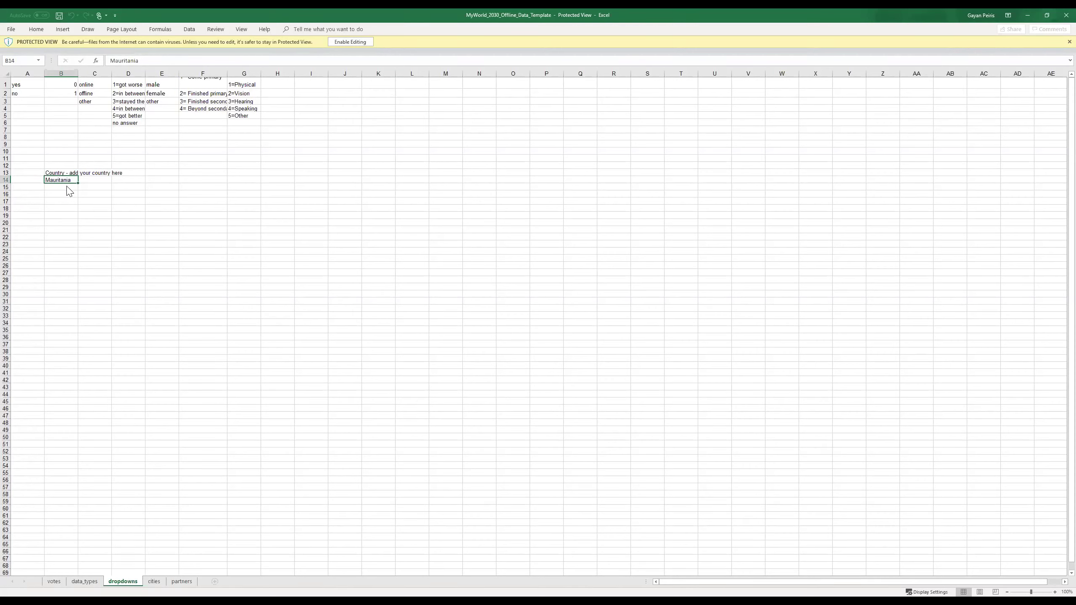
{"action": "left_click", "coordinate": [354, 42]}
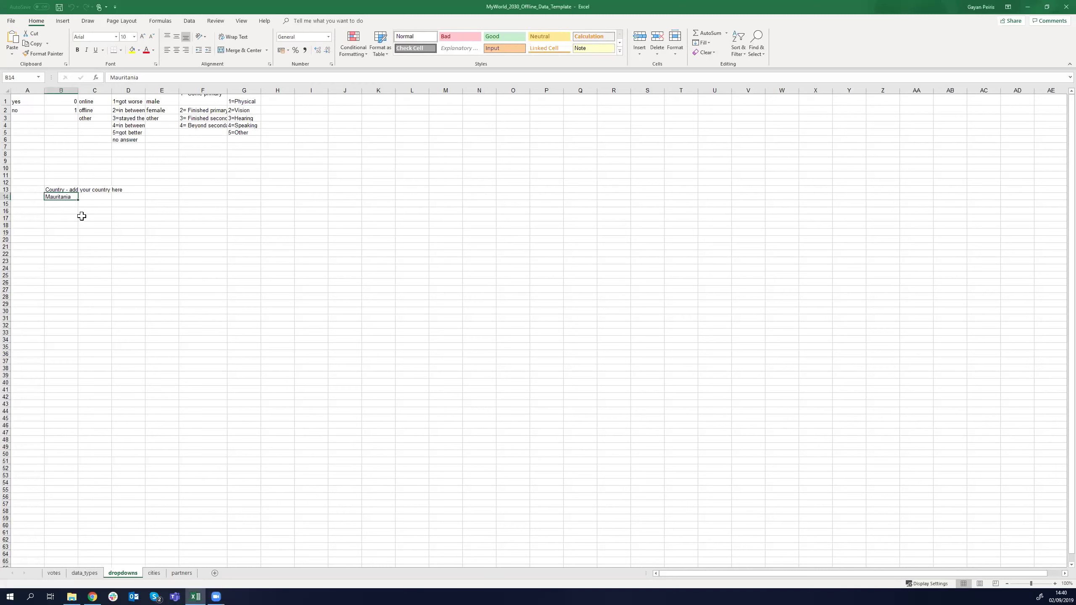
{"action": "type", "text": "S"}
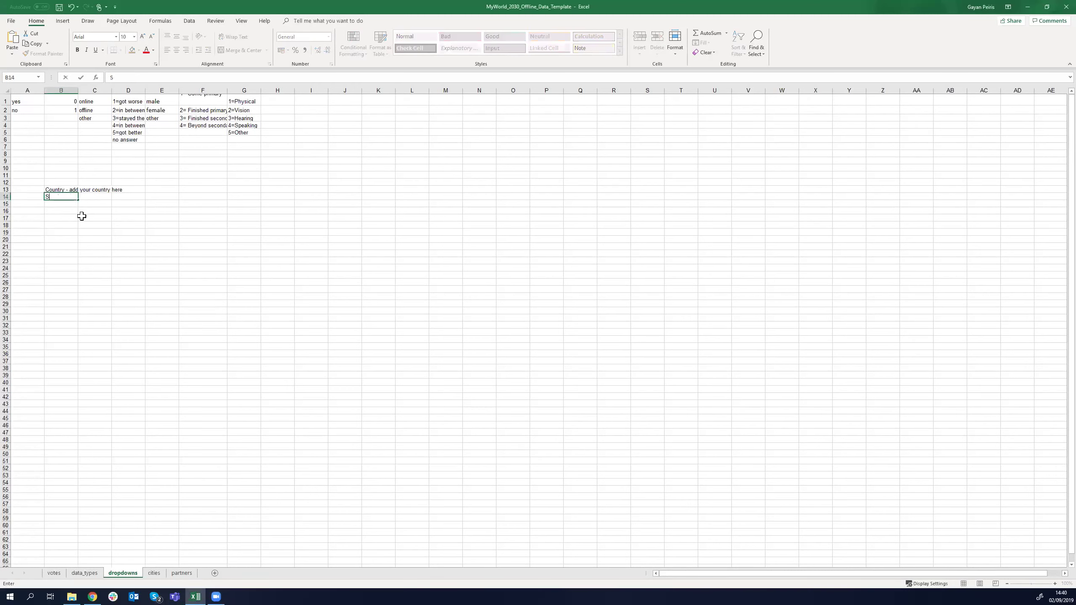
{"action": "type", "text": "ri Lanka"}
{"action": "key", "text": "Tab"}
{"action": "left_click", "coordinate": [65, 197]}
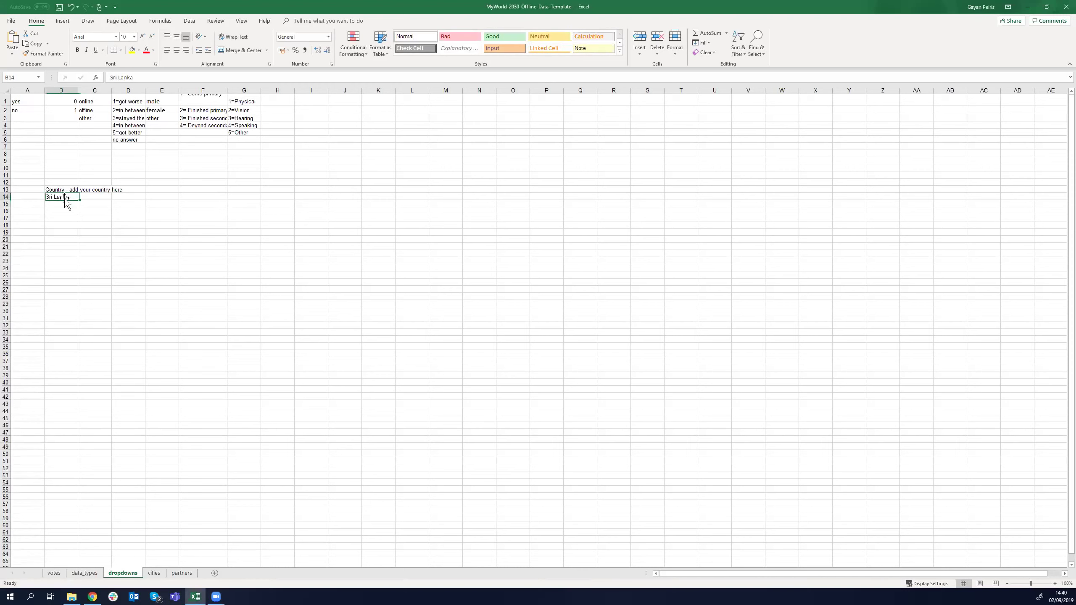
Step: View the cities sheet and replace the sample partner ID in cell A2 of the partners sheet with an example partner ID
{"action": "left_click", "coordinate": [154, 574]}
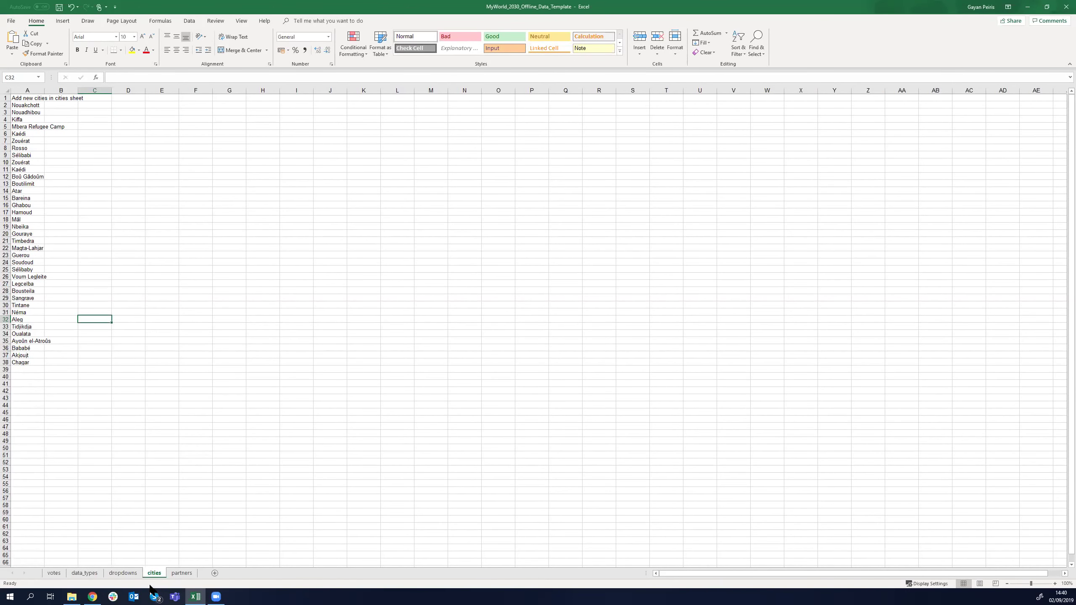
{"action": "left_click", "coordinate": [184, 575]}
{"action": "left_click", "coordinate": [34, 106]}
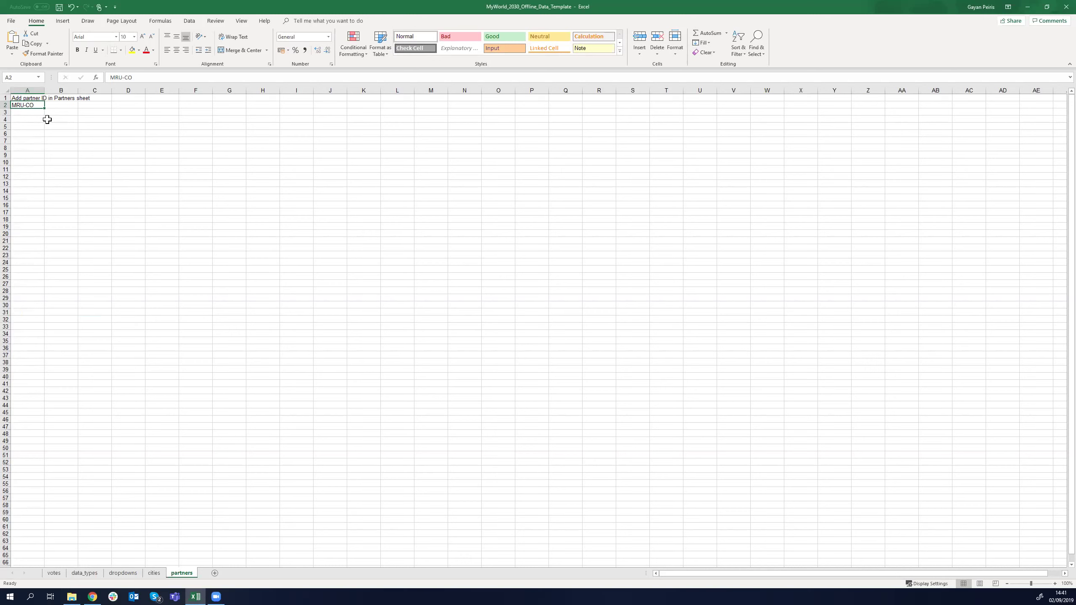
{"action": "type", "text": "Gayan-abc-1"}
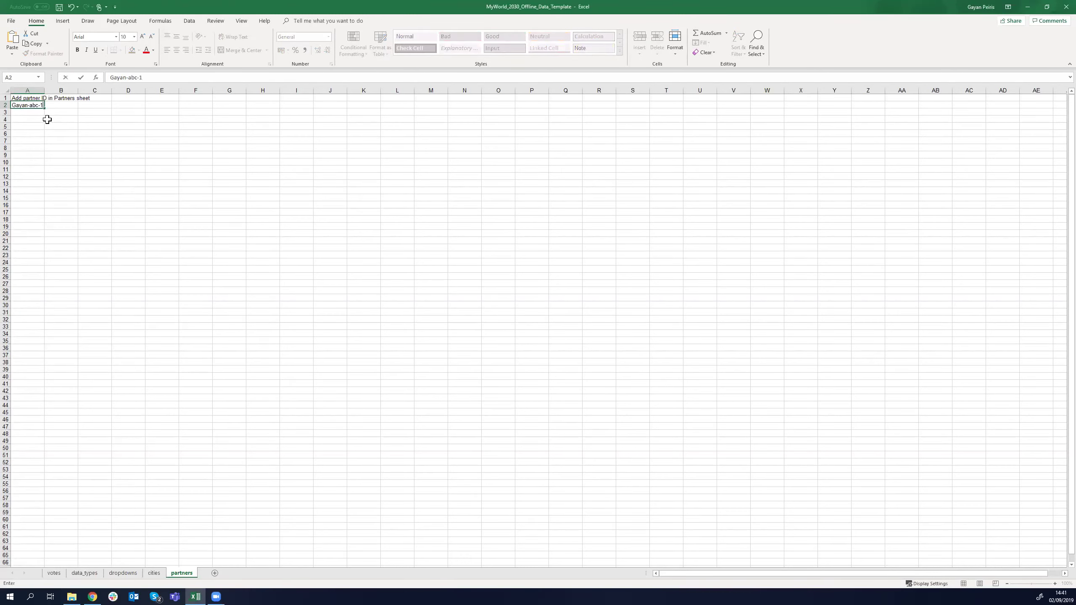
{"action": "key", "text": "Return"}
{"action": "left_click", "coordinate": [31, 104]}
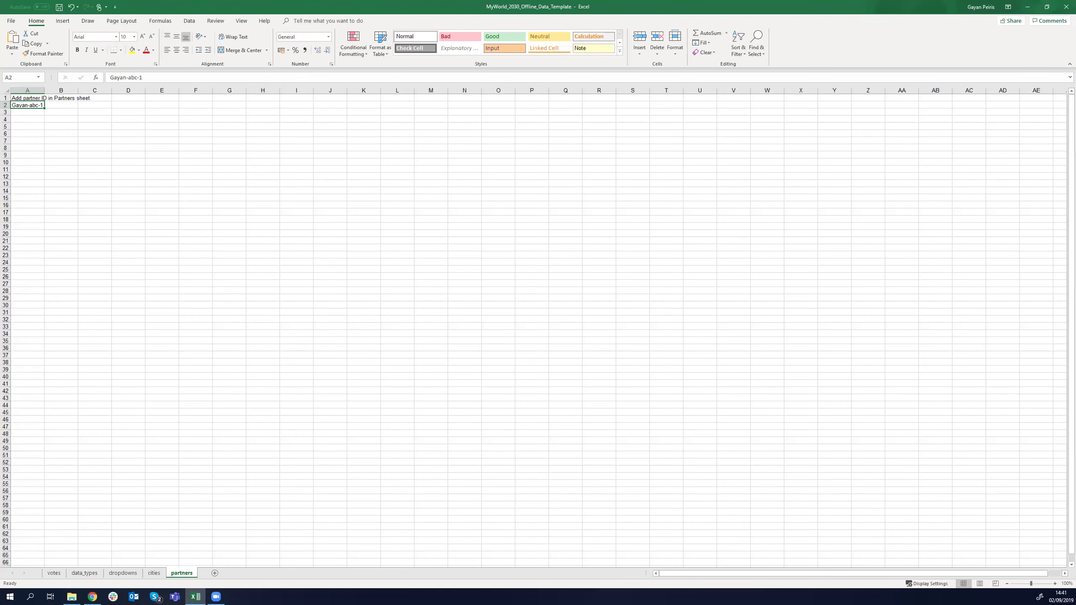
Step: Review the partner ID on the partners sheet, the country on the dropdowns sheet and the city list on the cities sheet
{"action": "left_click_drag", "start_coordinate": [1033, 584], "coordinate": [1050, 584]}
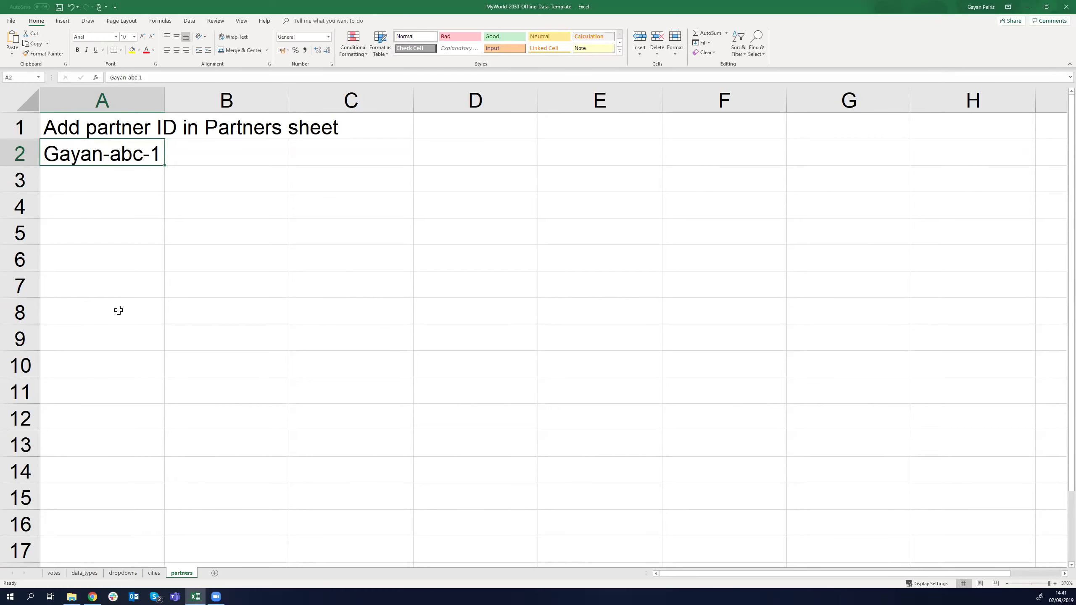
{"action": "left_click", "coordinate": [123, 573]}
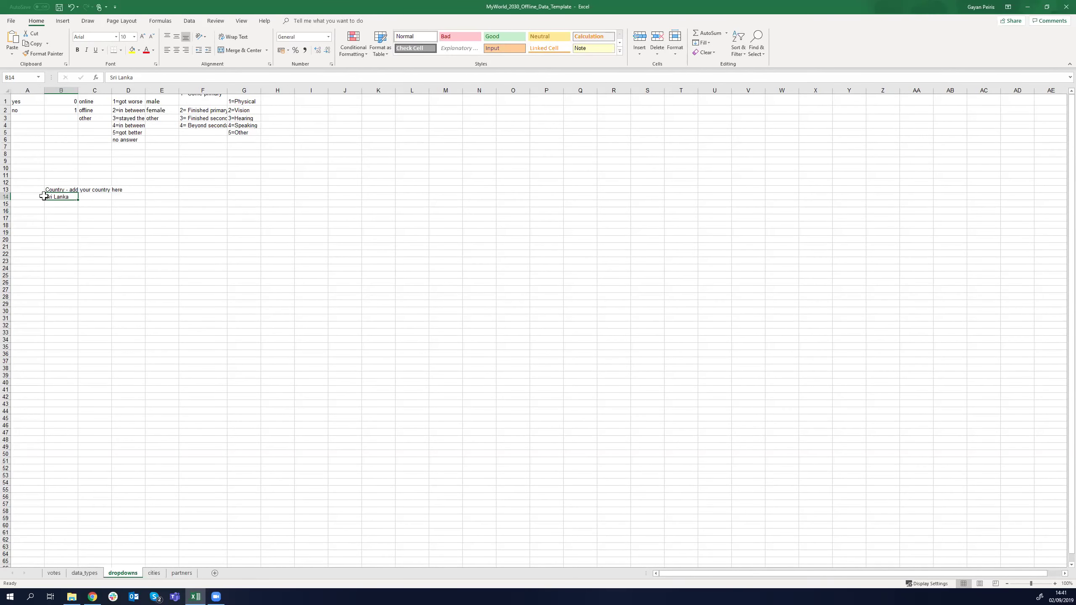
{"action": "left_click", "coordinate": [154, 573]}
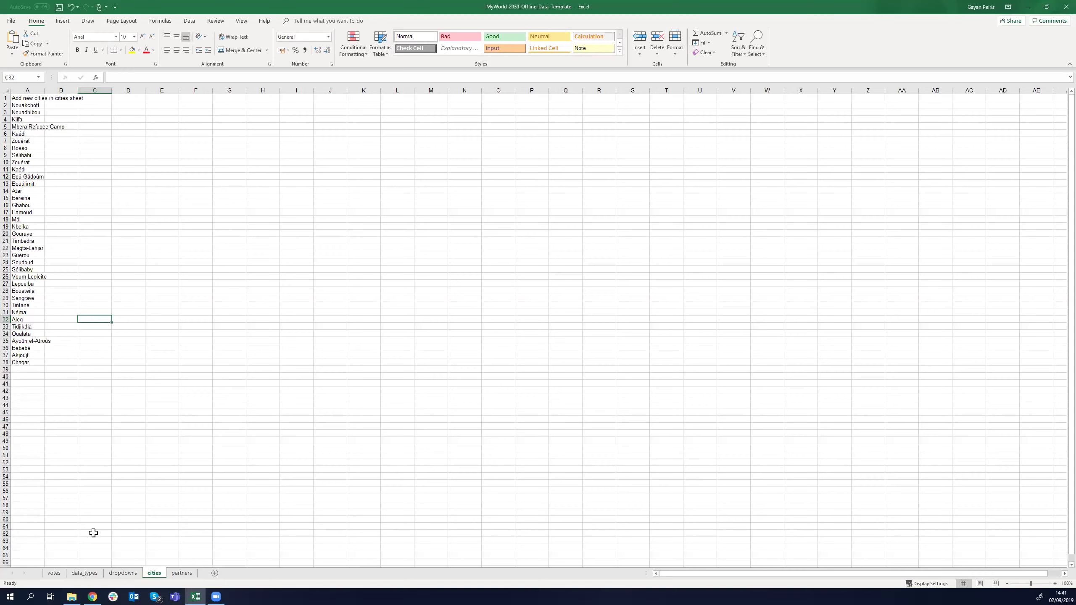
{"action": "left_click", "coordinate": [182, 573]}
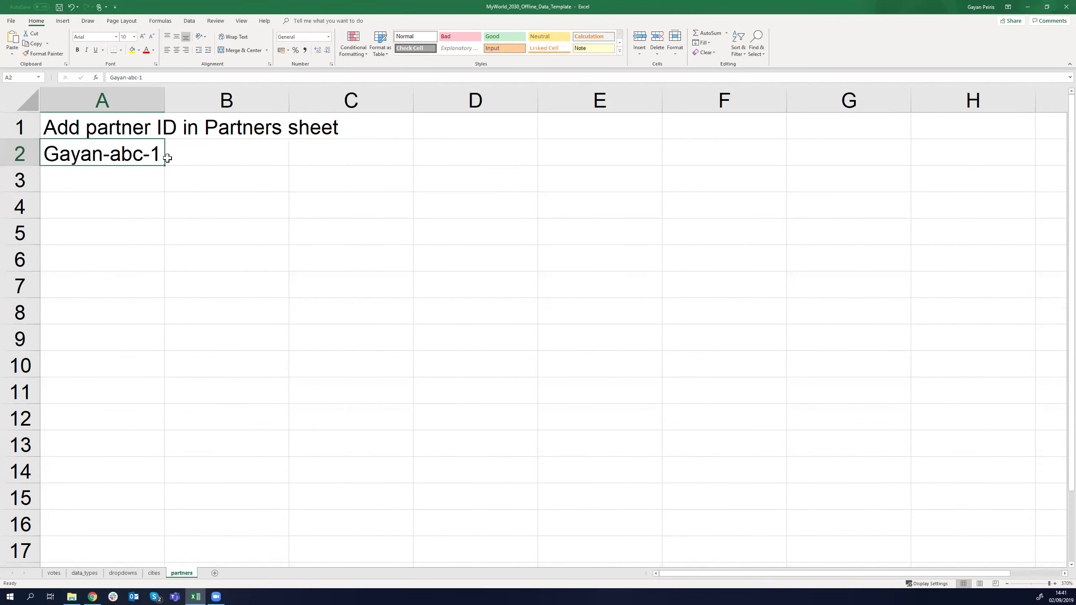
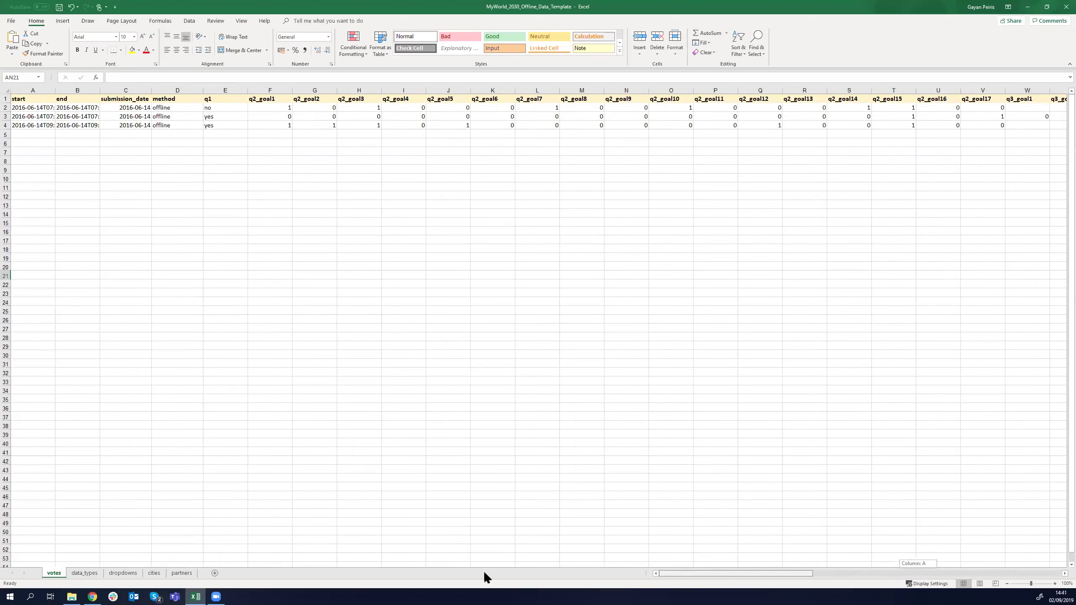
Step: On the votes sheet, set q1 in cell E2 to yes and q2_goal1 in cell F2 to 1
{"action": "left_click", "coordinate": [280, 108]}
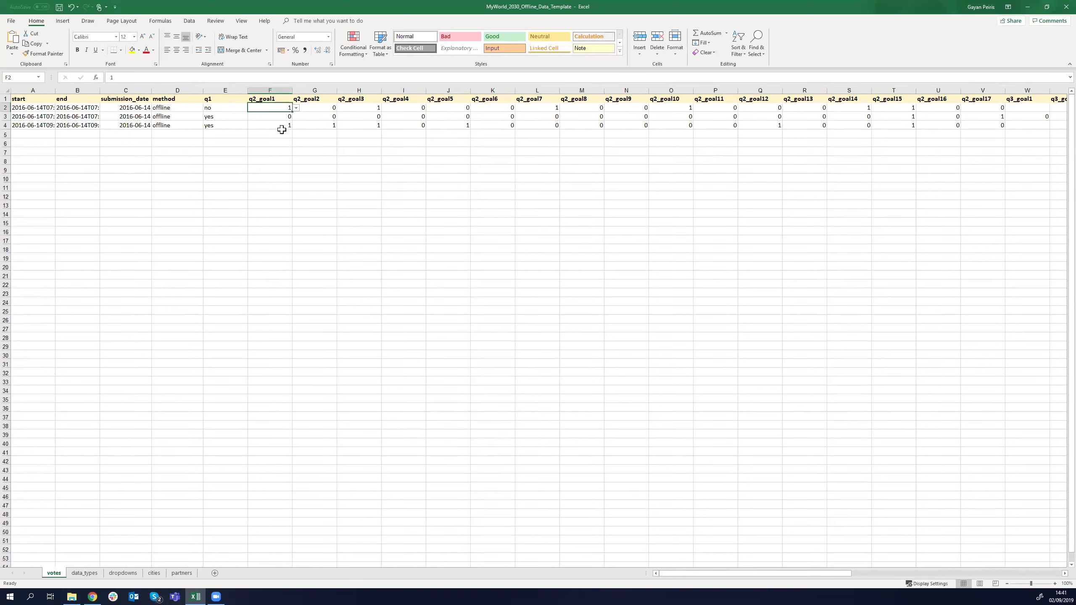
{"action": "left_click", "coordinate": [224, 108]}
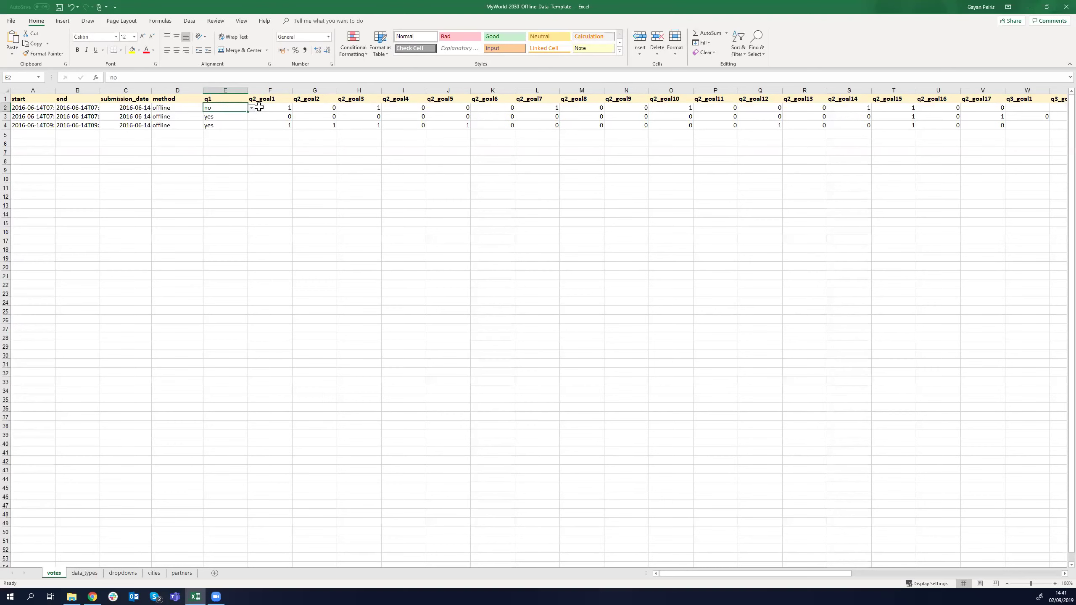
{"action": "left_click", "coordinate": [252, 109]}
{"action": "left_click", "coordinate": [245, 114]}
{"action": "left_click", "coordinate": [280, 108]}
{"action": "left_click", "coordinate": [296, 109]}
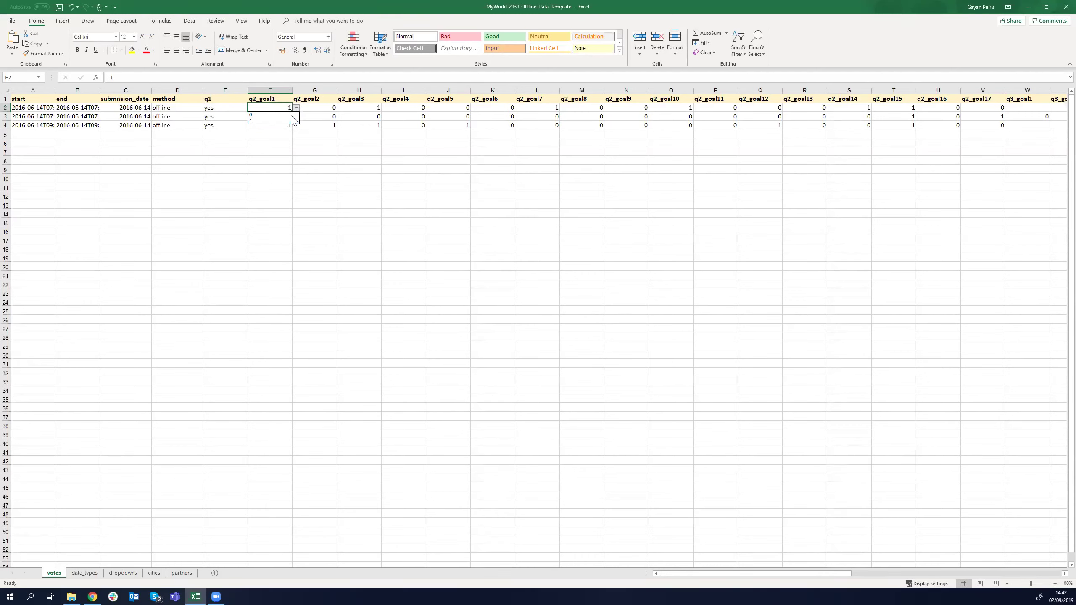
{"action": "left_click", "coordinate": [283, 121]}
Step: Review the goal selections in row 2 of the votes sheet across the q2_goal3 to q2_goal17 columns
{"action": "mouse_move", "coordinate": [1032, 585]}
{"action": "left_mouse_down"}
{"action": "mouse_move", "coordinate": [1051, 584]}
{"action": "mouse_move", "coordinate": [1019, 587]}
{"action": "mouse_move", "coordinate": [1039, 585]}
{"action": "left_mouse_up"}
{"action": "left_click", "coordinate": [358, 132]}
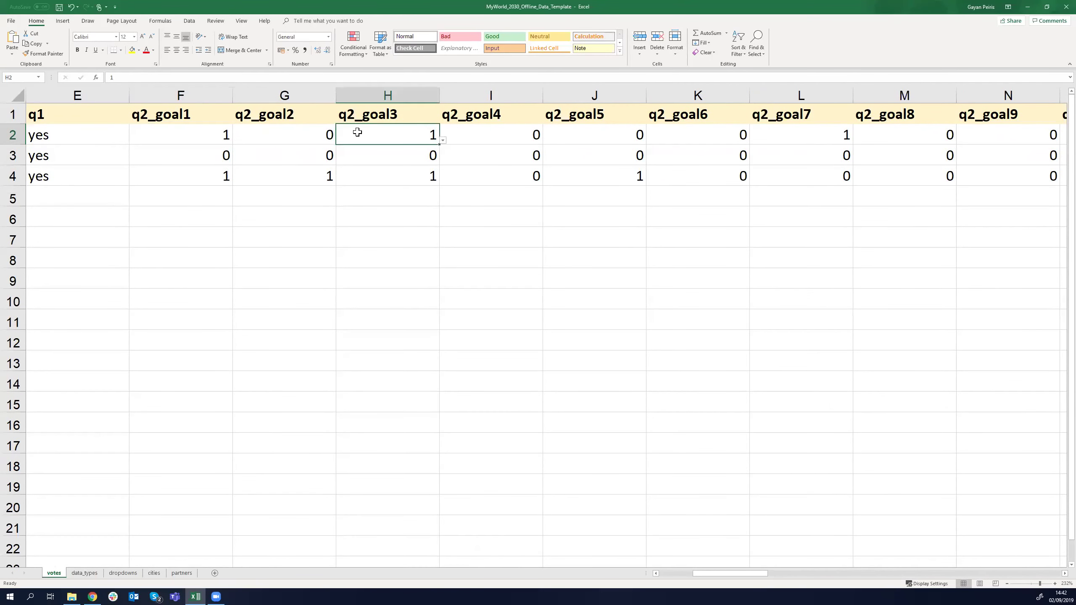
{"action": "key", "text": "Right"}
{"action": "key", "text": "Right"}
{"action": "key", "text": "Right"}
{"action": "key", "text": "Right"}
{"action": "key", "text": "Right"}
{"action": "key", "text": "Right"}
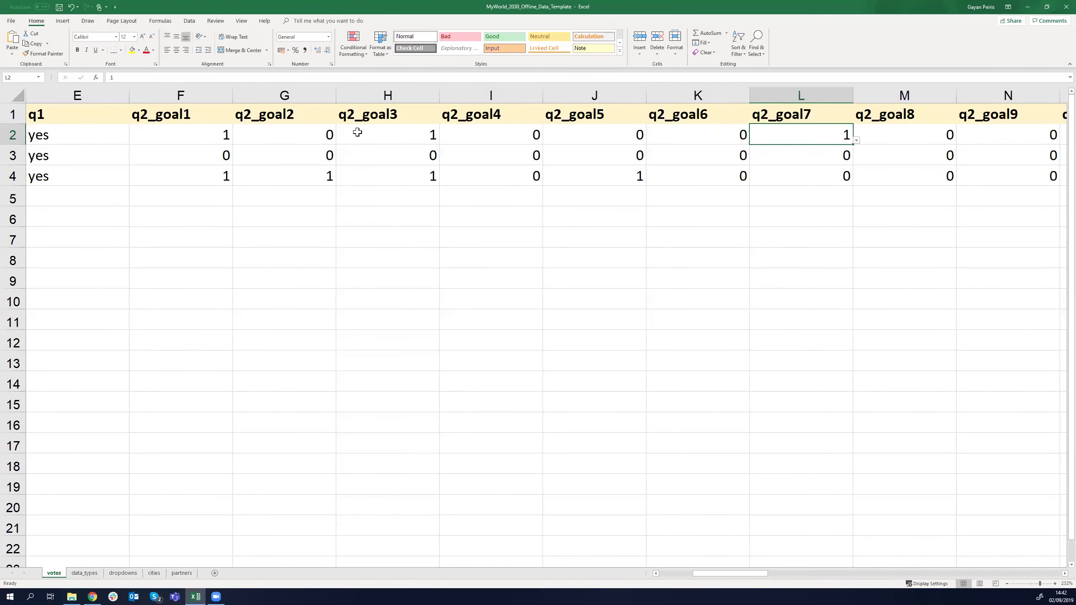
{"action": "key", "text": "Right"}
{"action": "key", "text": "Right"}
{"action": "key", "text": "Right"}
{"action": "key", "text": "Right"}
{"action": "key", "text": "Right"}
{"action": "key", "text": "Right"}
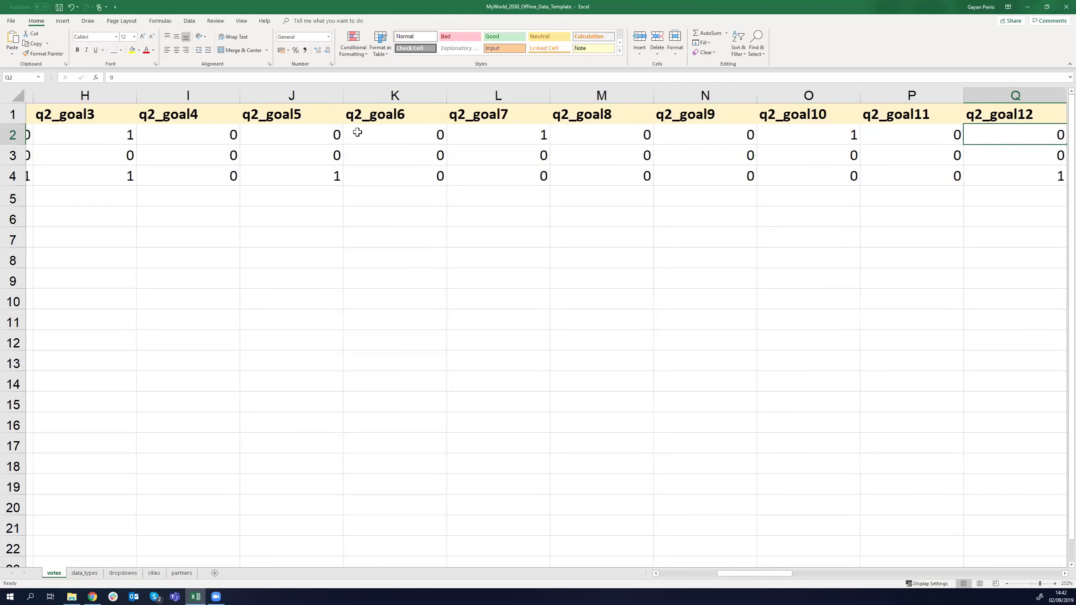
{"action": "key", "text": "Right"}
{"action": "key", "text": "Right"}
{"action": "key", "text": "Right"}
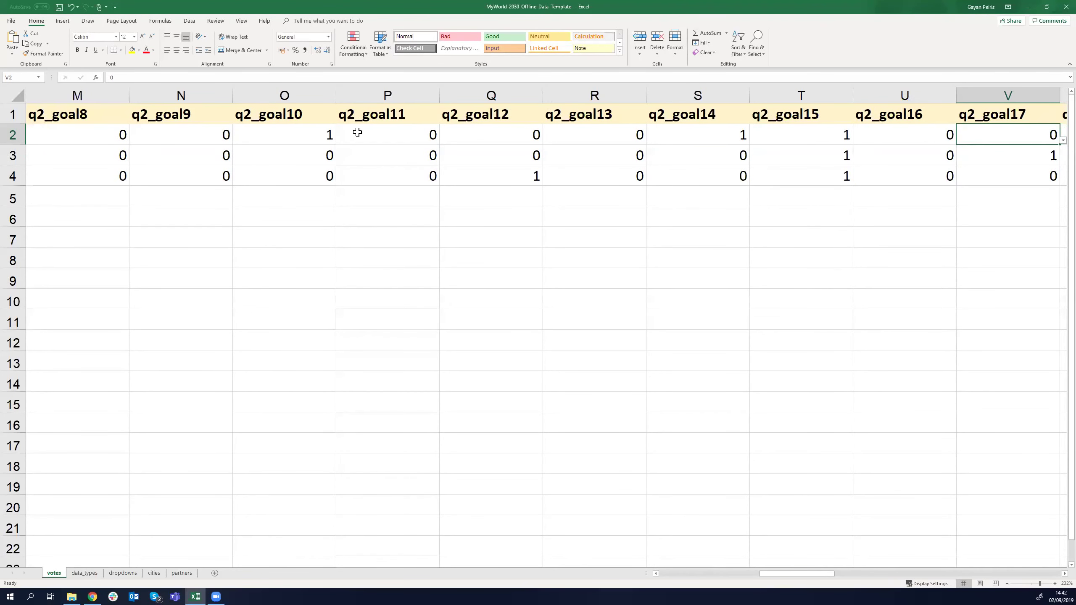
{"action": "key", "text": "Left"}
{"action": "key", "text": "Left"}
{"action": "key", "text": "Left"}
{"action": "key", "text": "Left"}
{"action": "key", "text": "Left"}
{"action": "key", "text": "Left"}
{"action": "key", "text": "Left"}
{"action": "key", "text": "Left"}
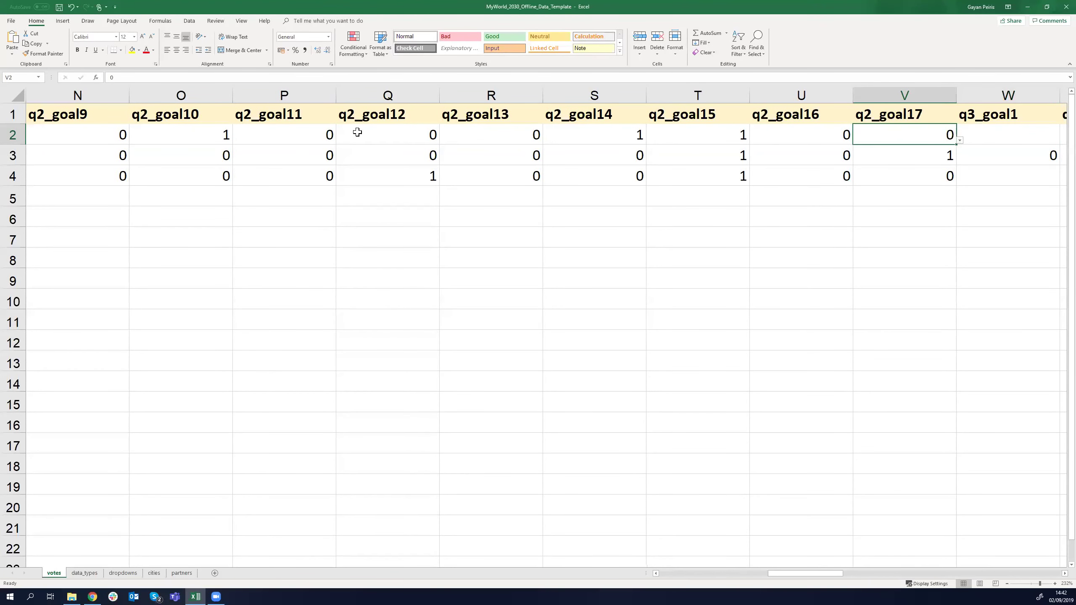
{"action": "key", "text": "Left"}
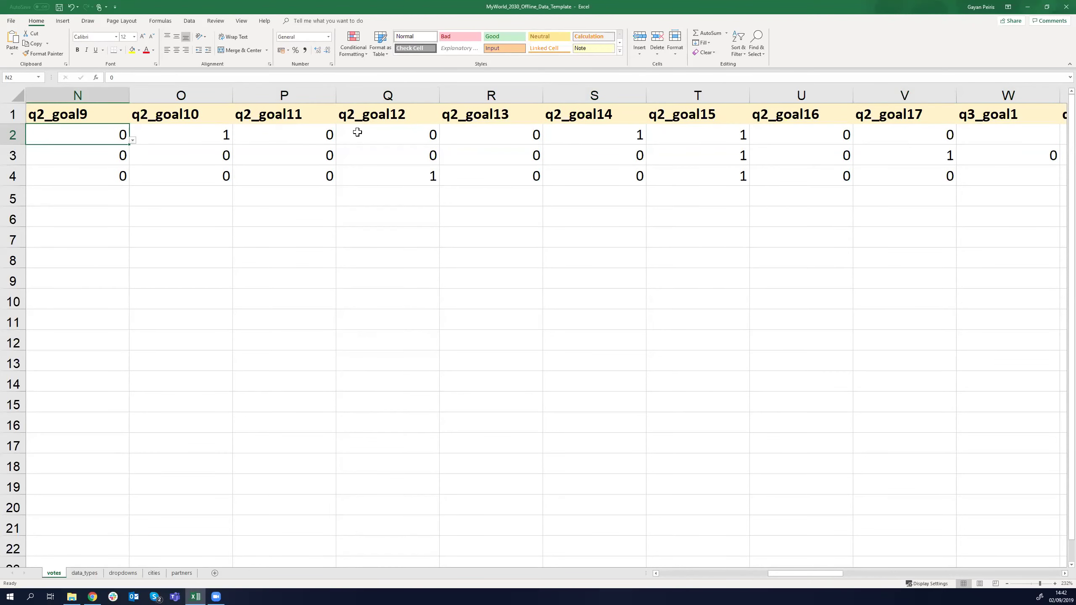
{"action": "key", "text": "Right"}
{"action": "key", "text": "Right"}
{"action": "key", "text": "Right"}
{"action": "key", "text": "Right"}
{"action": "key", "text": "Right"}
{"action": "key", "text": "Right"}
{"action": "key", "text": "Right"}
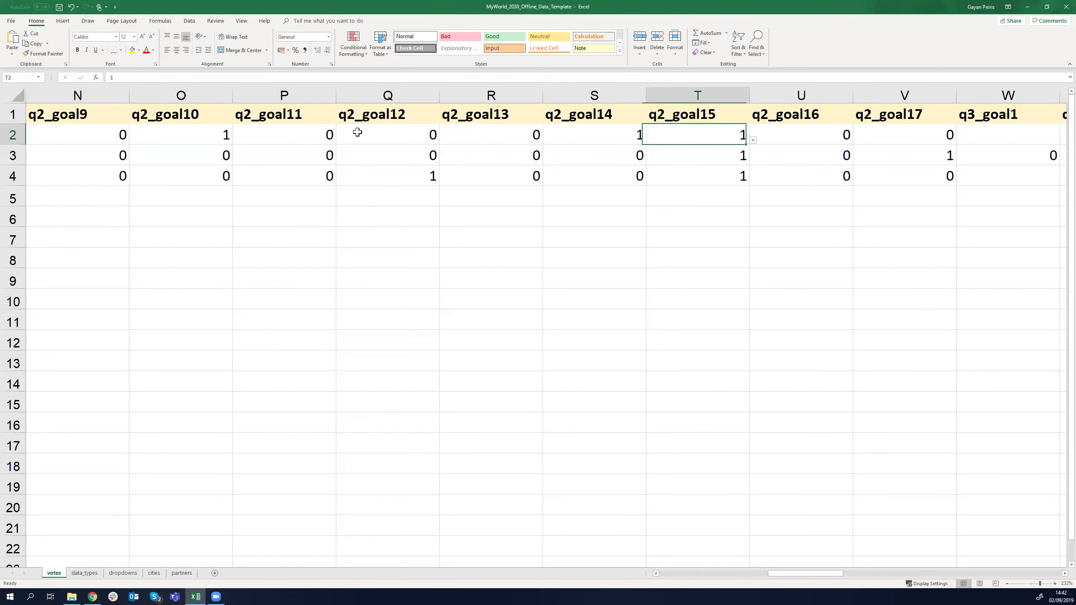
{"action": "key", "text": "Right"}
{"action": "key", "text": "Right"}
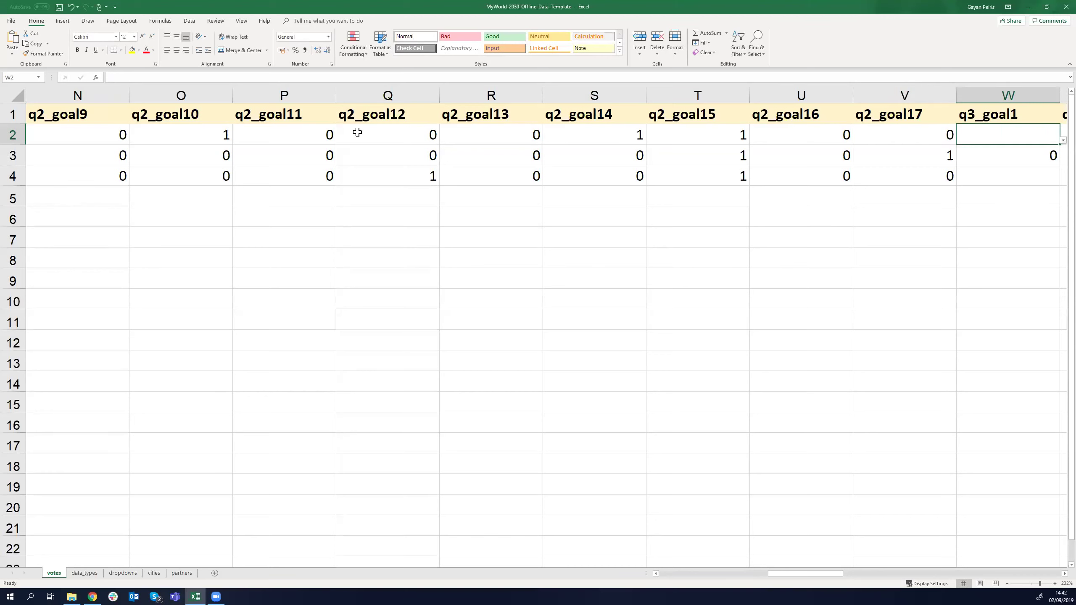
Step: Check the q3_goal1 to q3_goal3 cells in row 2 and set q3_goal1 in cell W2 to "5=got better"
{"action": "key", "text": "Right"}
{"action": "key", "text": "Right"}
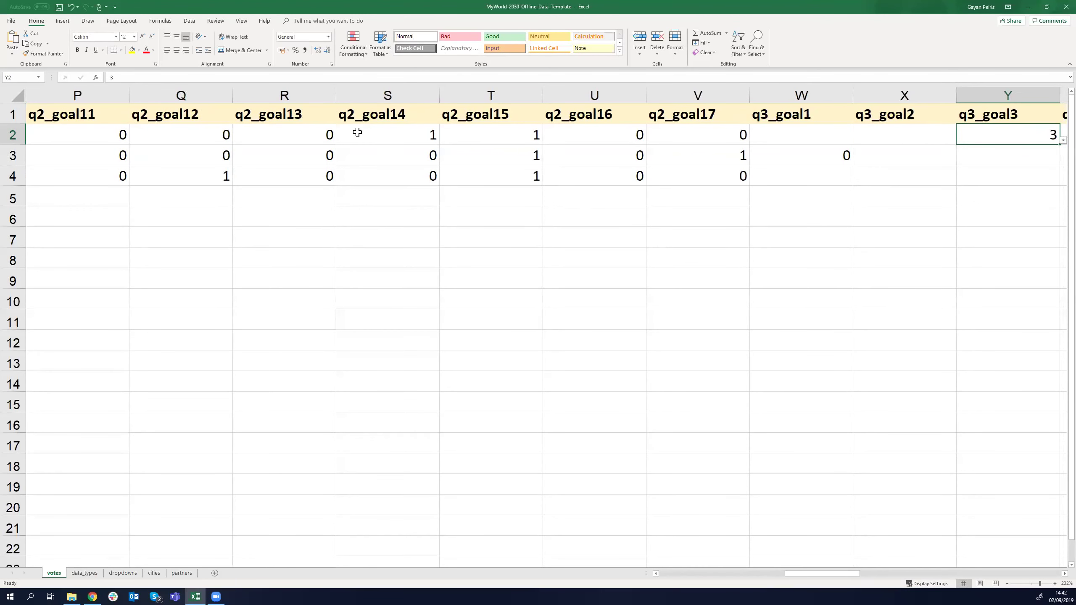
{"action": "key", "text": "Left"}
{"action": "key", "text": "Left"}
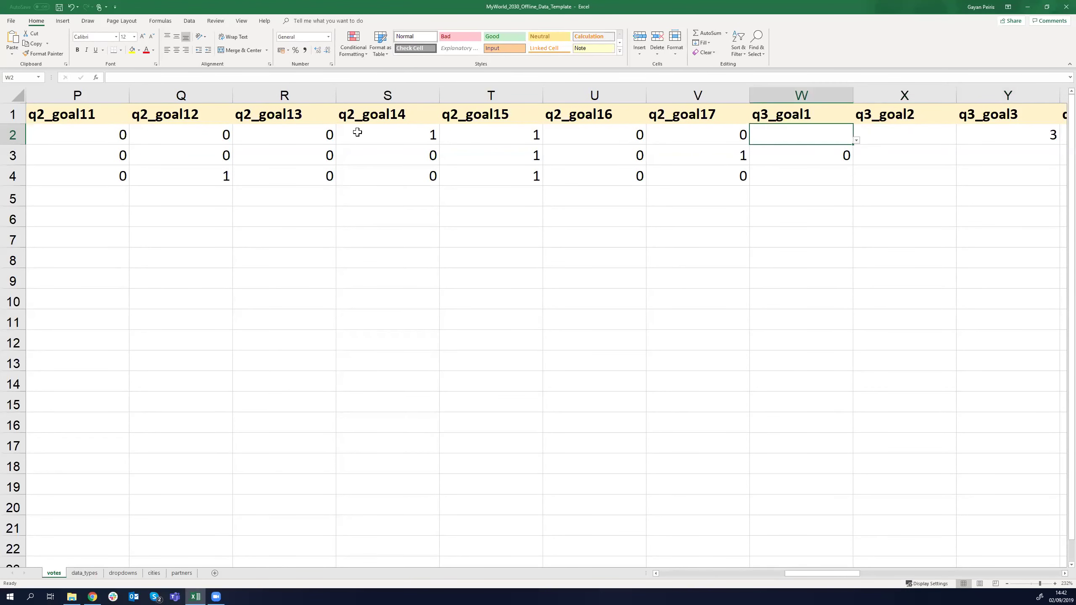
{"action": "key", "text": "Right"}
{"action": "key", "text": "Right"}
{"action": "key", "text": "Left"}
{"action": "key", "text": "Left"}
{"action": "left_click", "coordinate": [857, 141]}
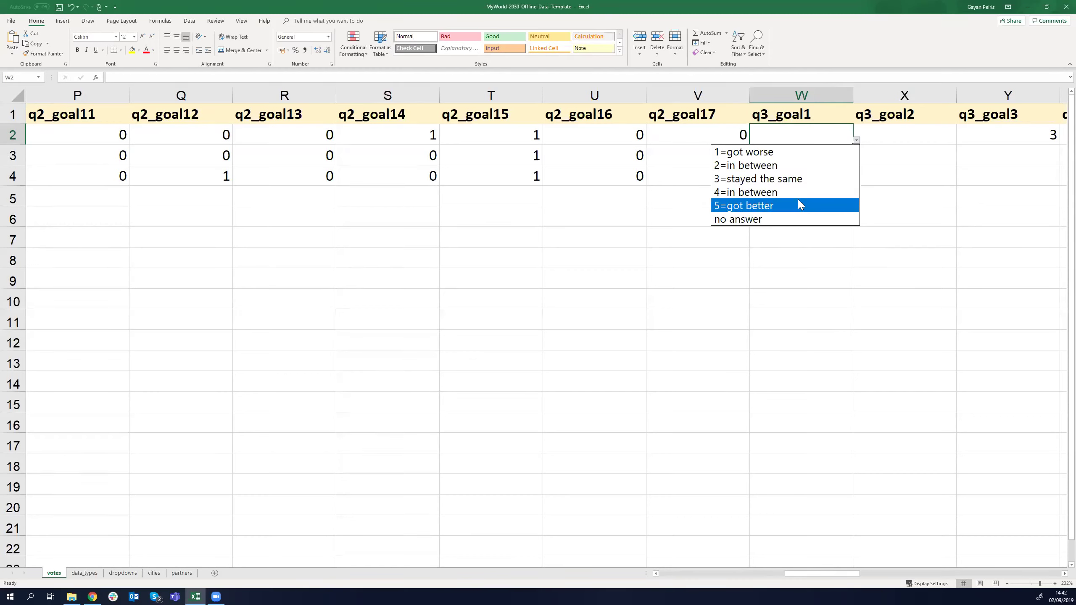
{"action": "left_click", "coordinate": [791, 210]}
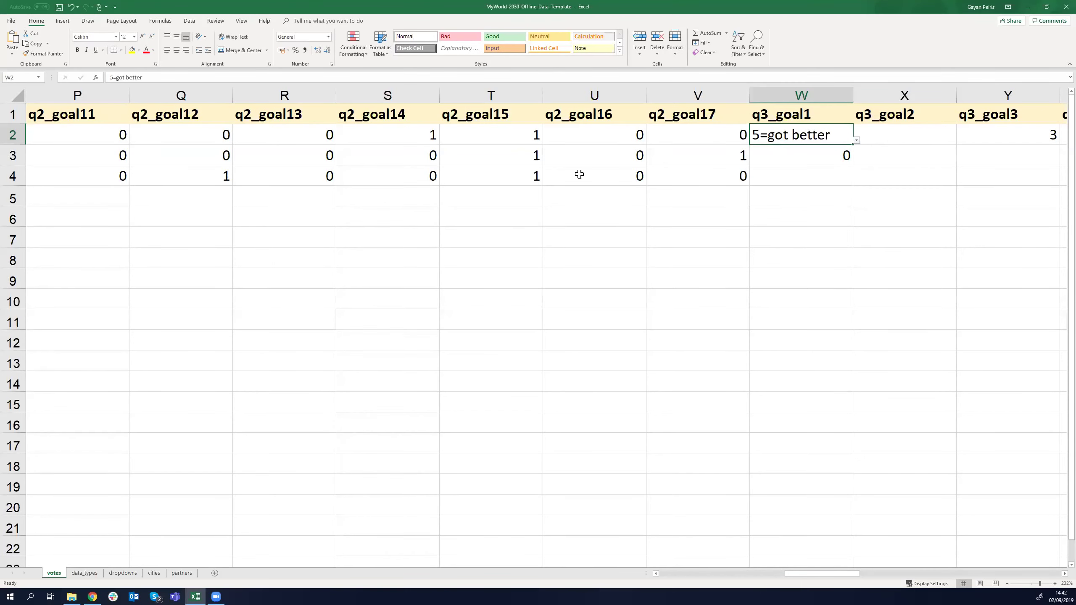
Step: Compare the q2_goal1 selection in cell F2 with the matching q3_goal1 rating in cell W2
{"action": "left_click_drag", "start_coordinate": [806, 578], "coordinate": [686, 585]}
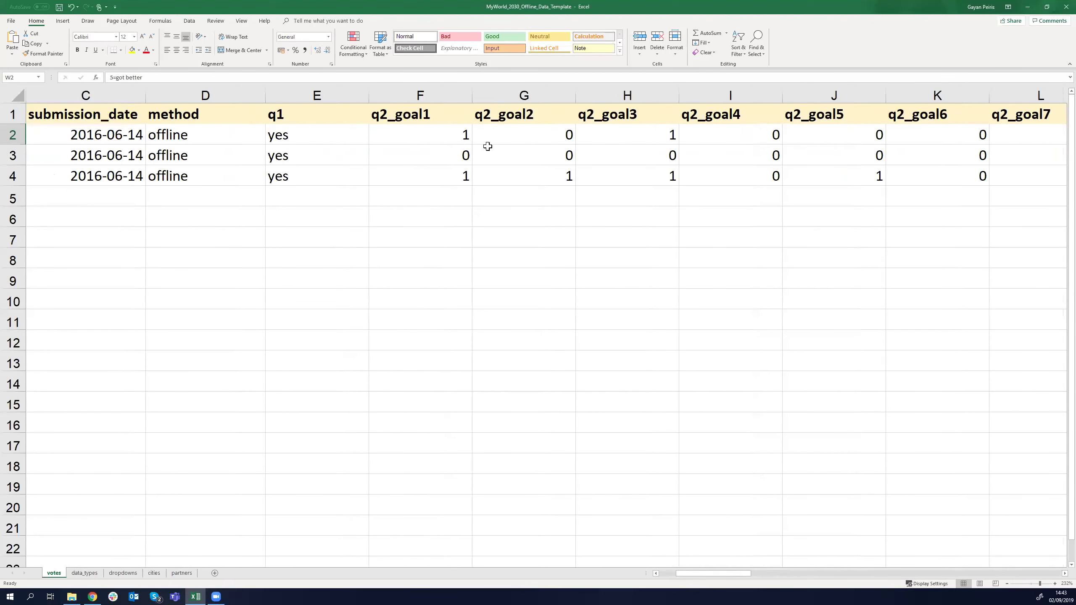
{"action": "left_click", "coordinate": [454, 138]}
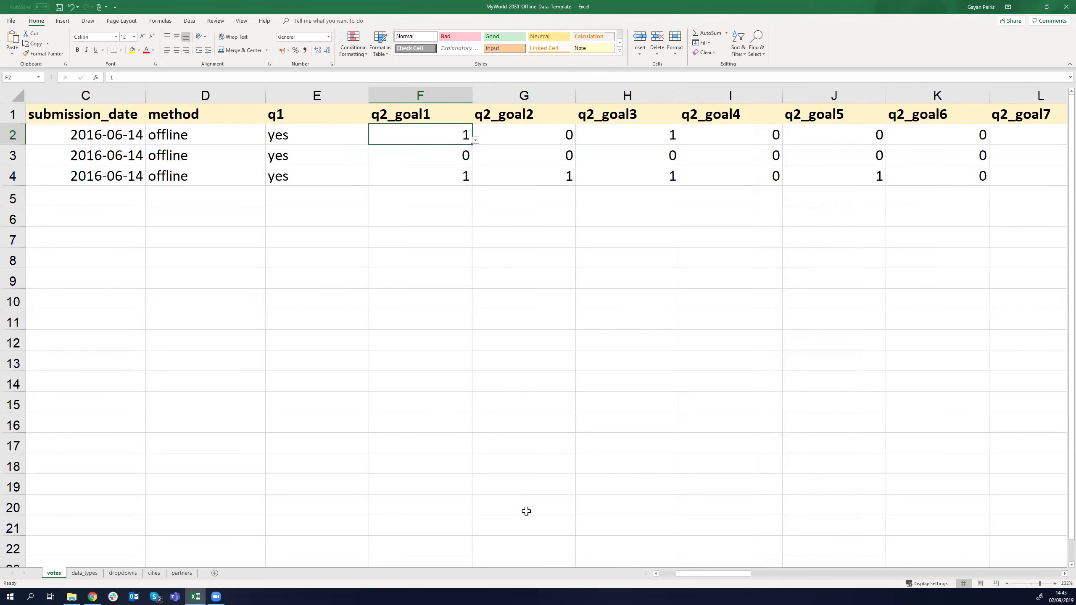
{"action": "left_click_drag", "start_coordinate": [701, 576], "coordinate": [814, 577]}
{"action": "left_click", "coordinate": [722, 141]}
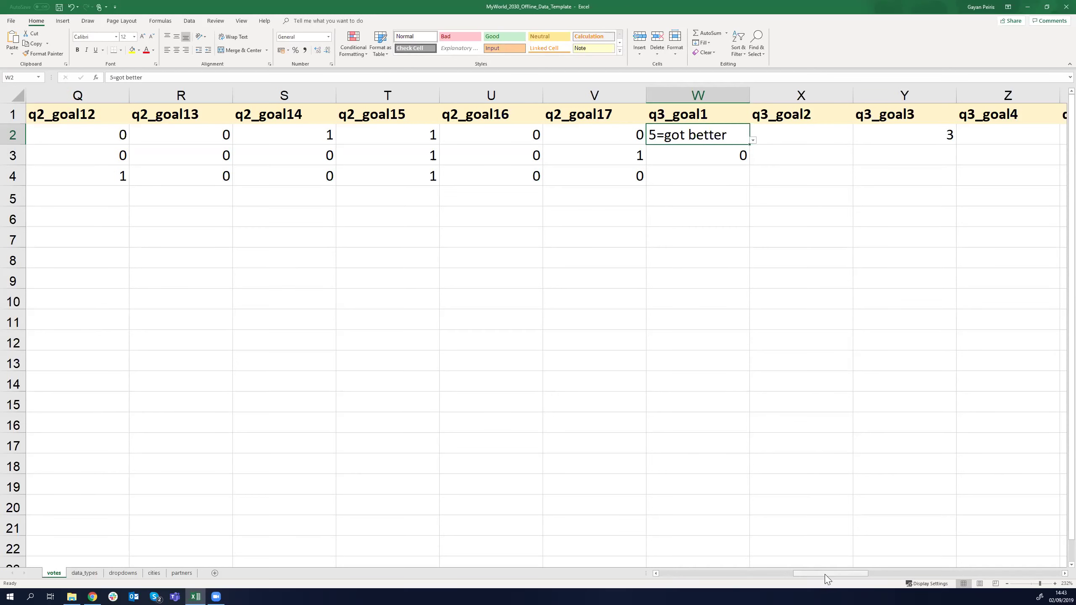
Step: View the rating options available for q3_goal3 in cell Y2 without changing the value
{"action": "scroll", "coordinate": [841, 568], "scroll_direction": "right", "scroll_amount": 5}
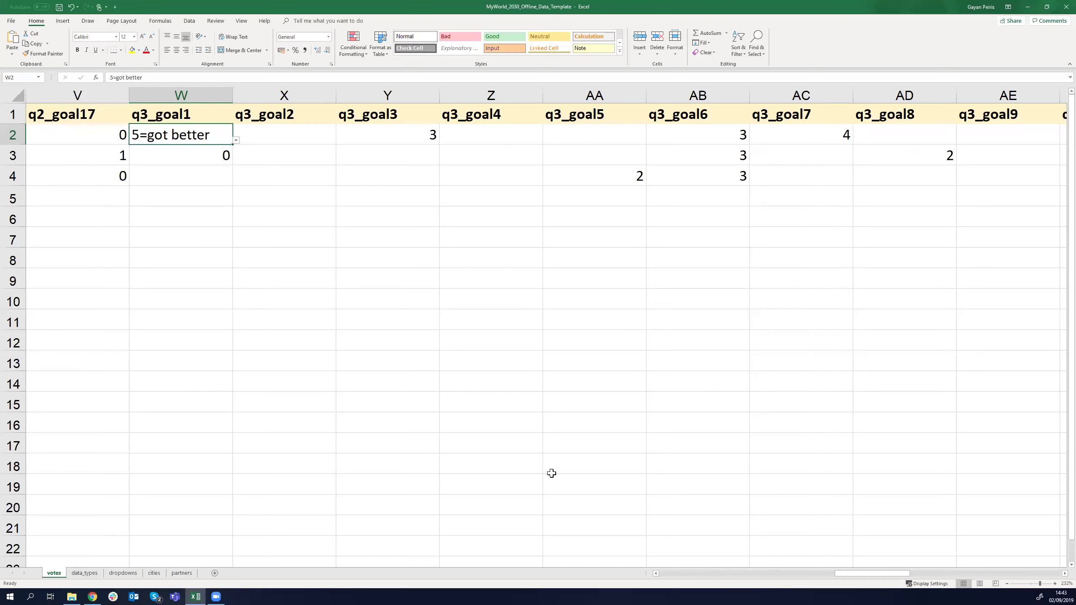
{"action": "left_click", "coordinate": [437, 142]}
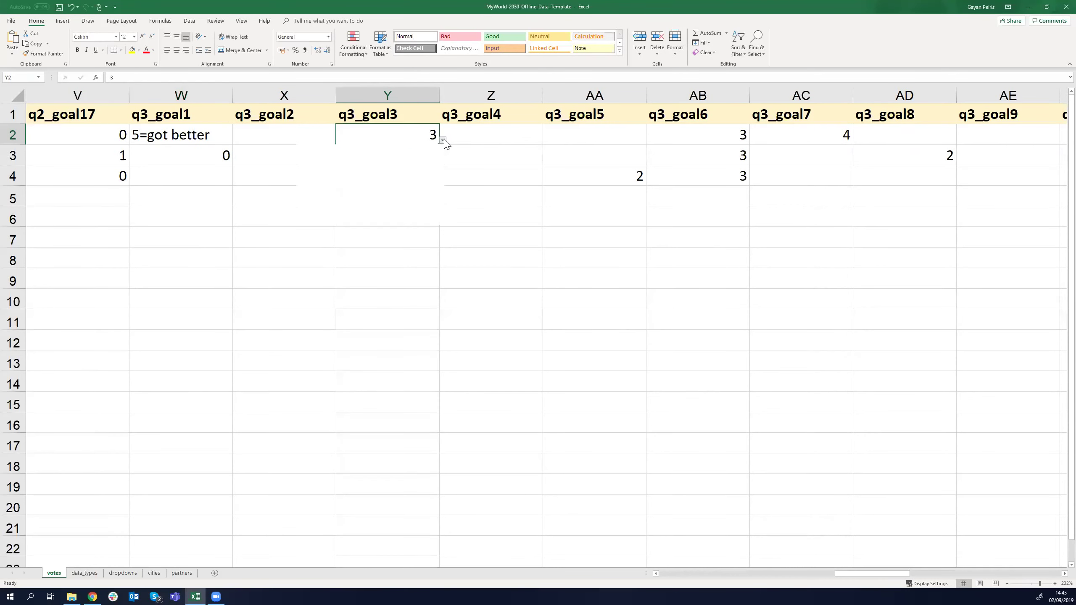
{"action": "left_click", "coordinate": [442, 140]}
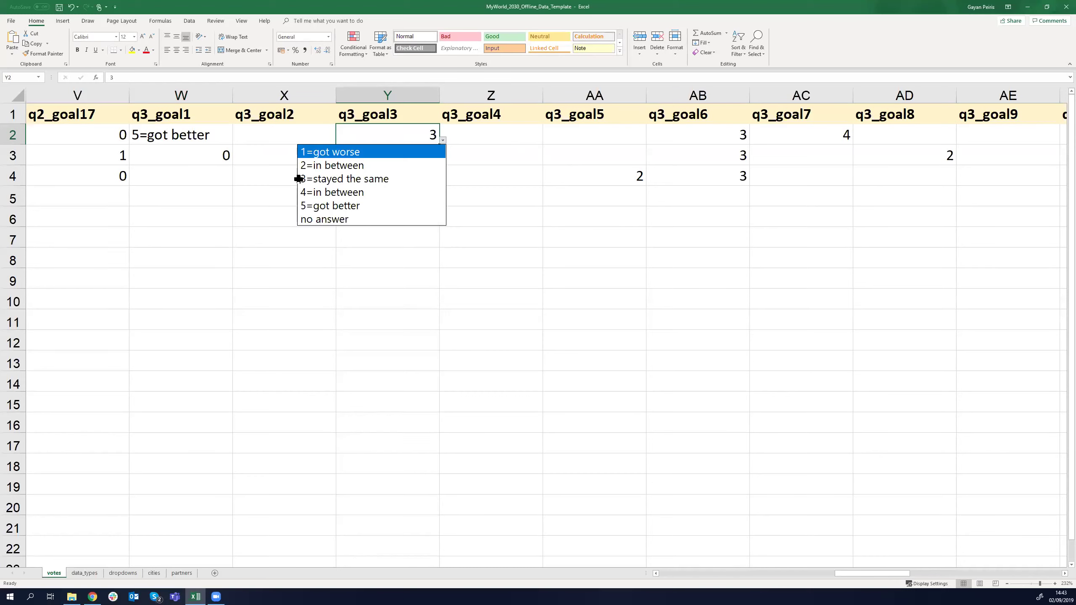
{"action": "key", "text": "Escape"}
Step: Review the remaining ratings in row 2 across the q3_goal8 to q3_goal17 columns
{"action": "left_click_drag", "start_coordinate": [885, 574], "coordinate": [948, 576]}
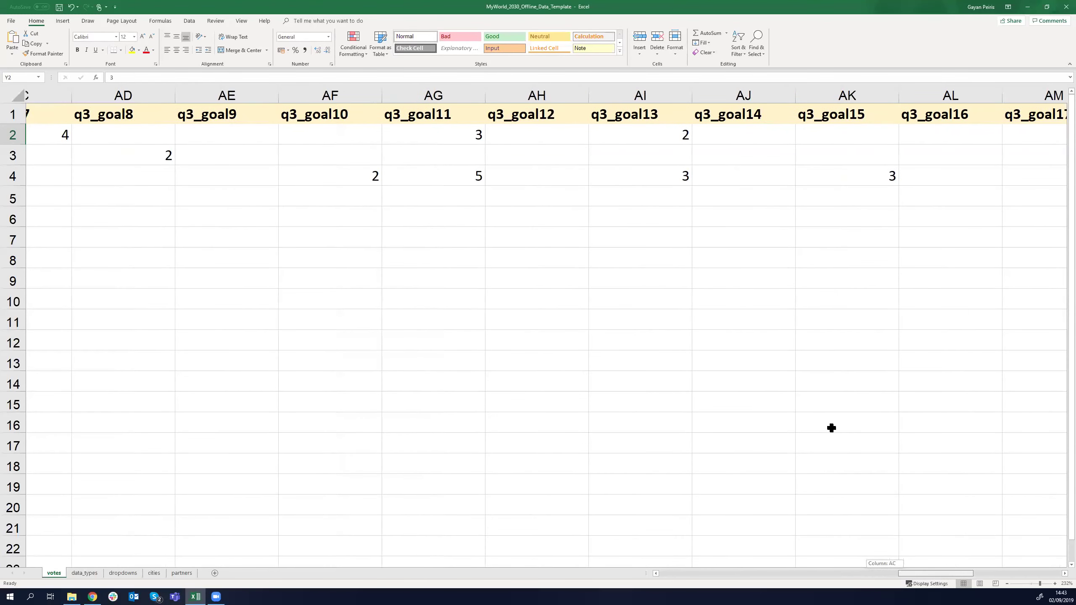
{"action": "left_click", "coordinate": [822, 139]}
{"action": "key", "text": "Right"}
{"action": "key", "text": "Right"}
{"action": "key", "text": "Right"}
{"action": "key", "text": "Right"}
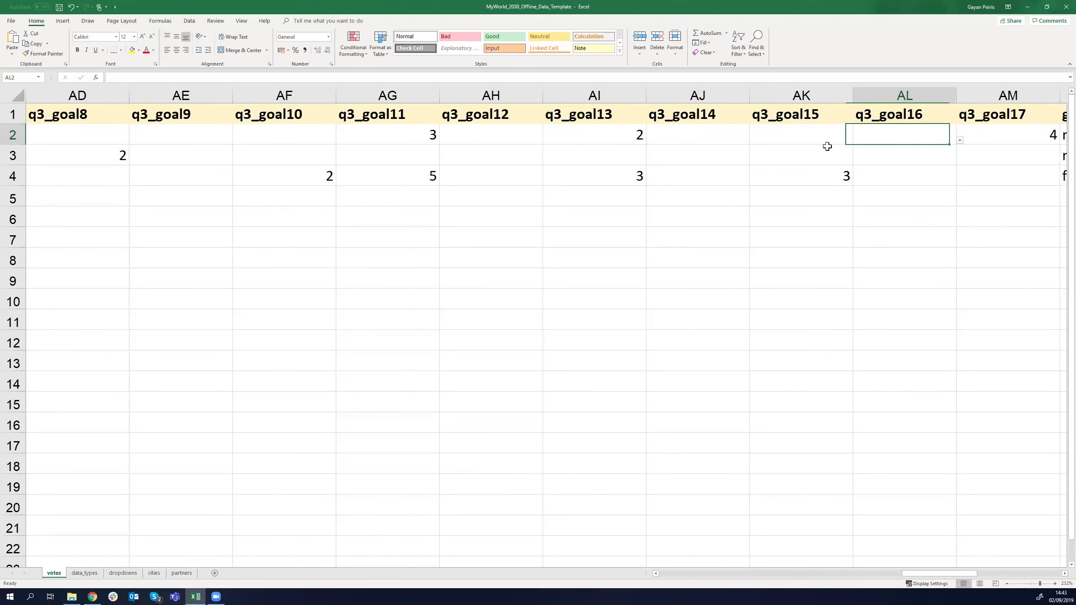
{"action": "key", "text": "Left"}
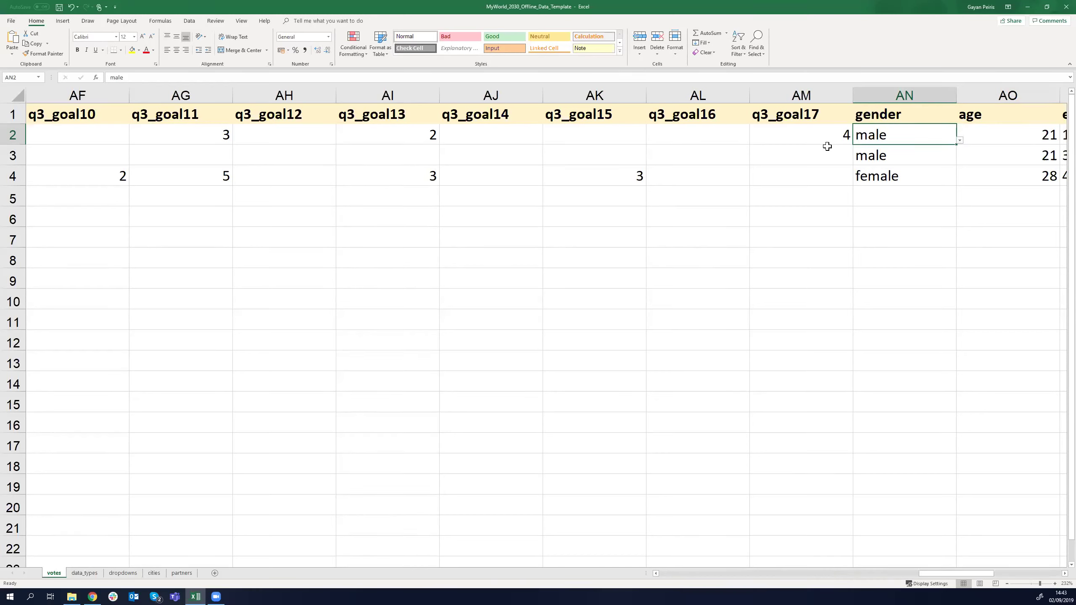
Step: View the gender options in cell AN2 and check the age value in cell AO2
{"action": "left_click", "coordinate": [960, 141]}
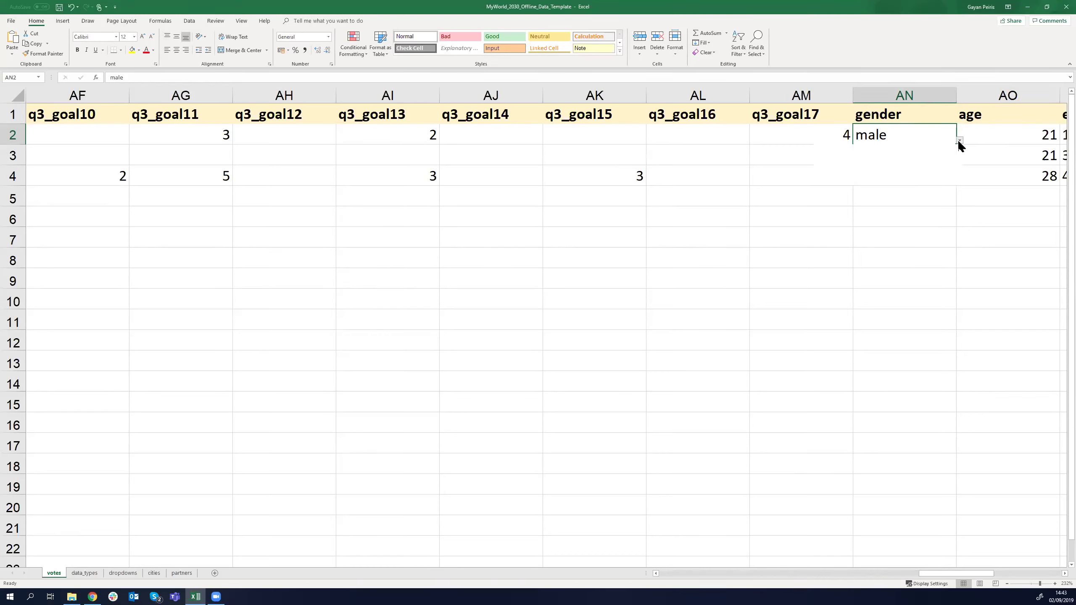
{"action": "key", "text": "Escape"}
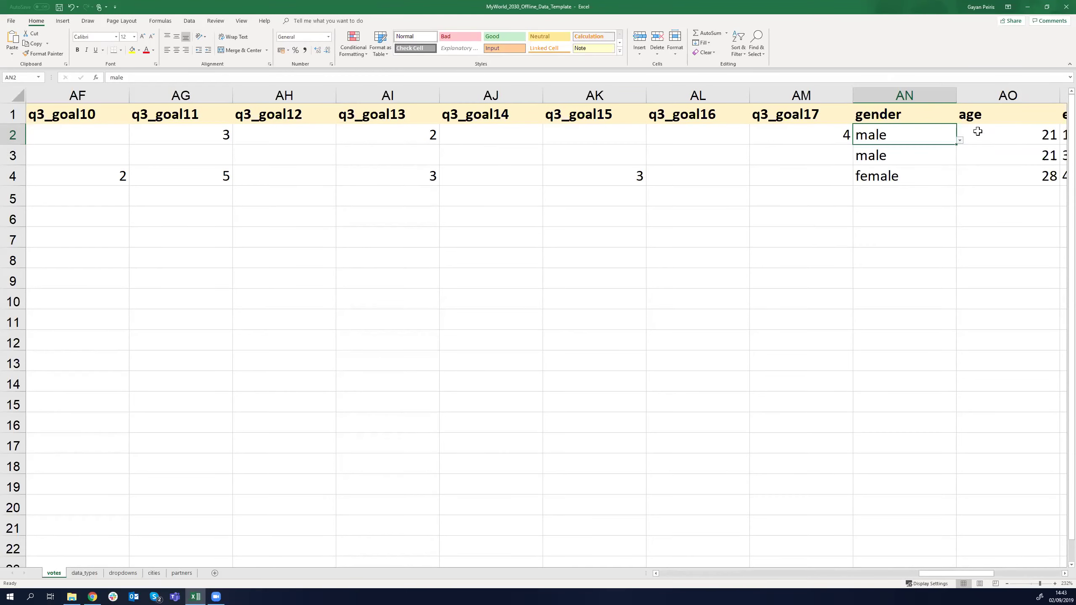
{"action": "key", "text": "Right"}
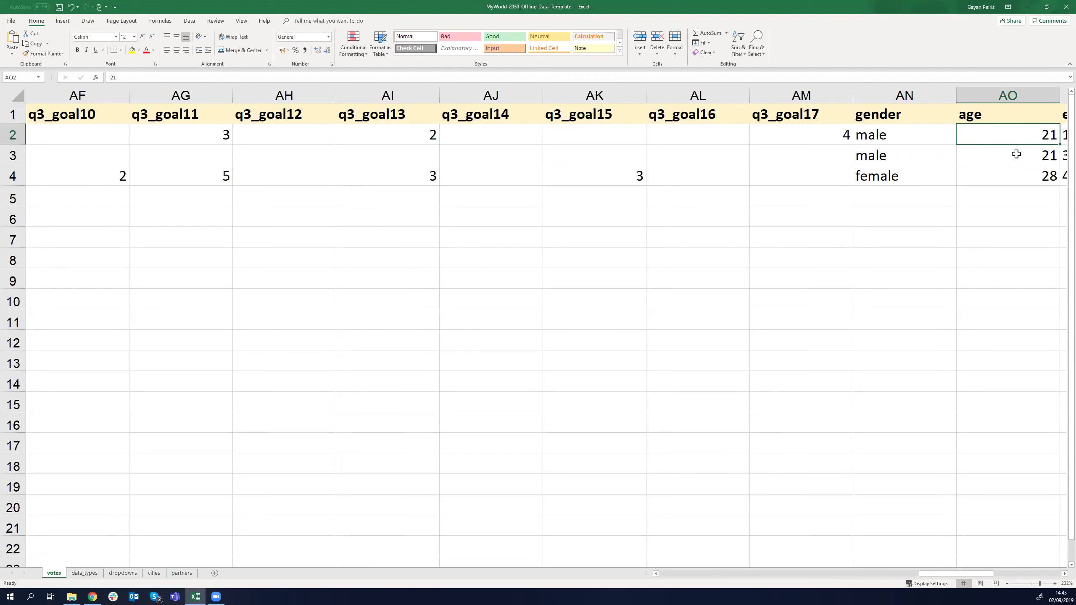
Step: View the education_level options in cell AP2 without changing the value, and select the country cell AQ2
{"action": "key", "text": "Right"}
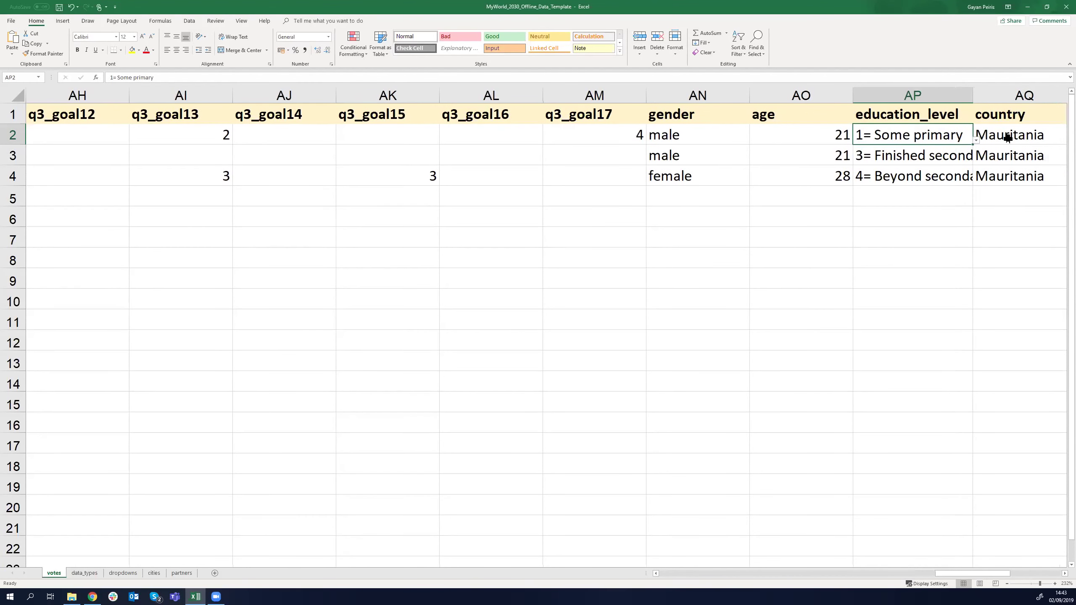
{"action": "left_click", "coordinate": [816, 139]}
{"action": "left_click", "coordinate": [868, 132]}
{"action": "left_click", "coordinate": [977, 141]}
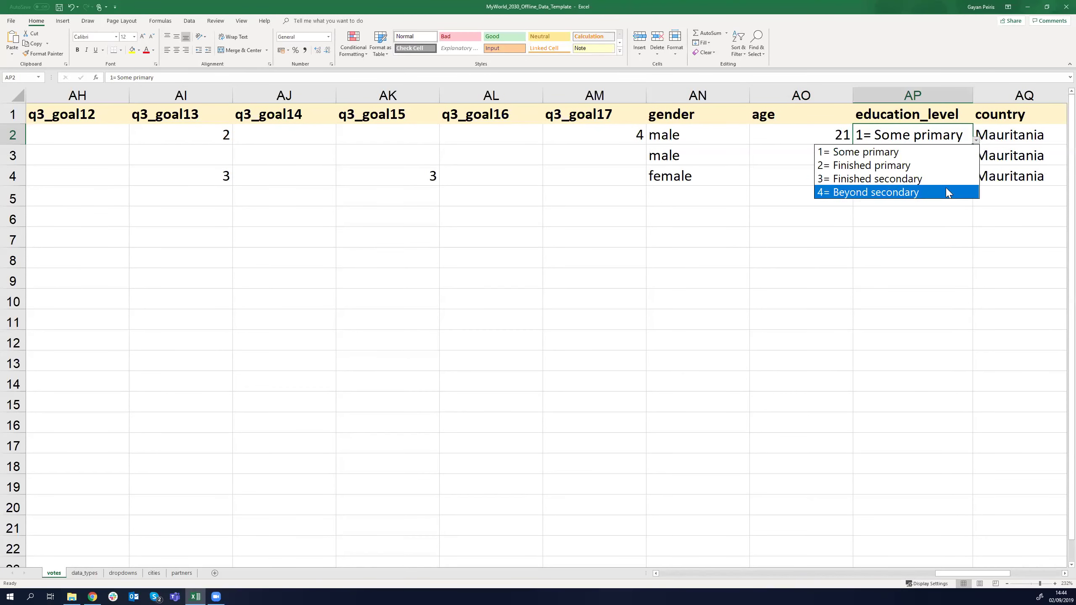
{"action": "left_click", "coordinate": [944, 232]}
{"action": "left_click", "coordinate": [1020, 136]}
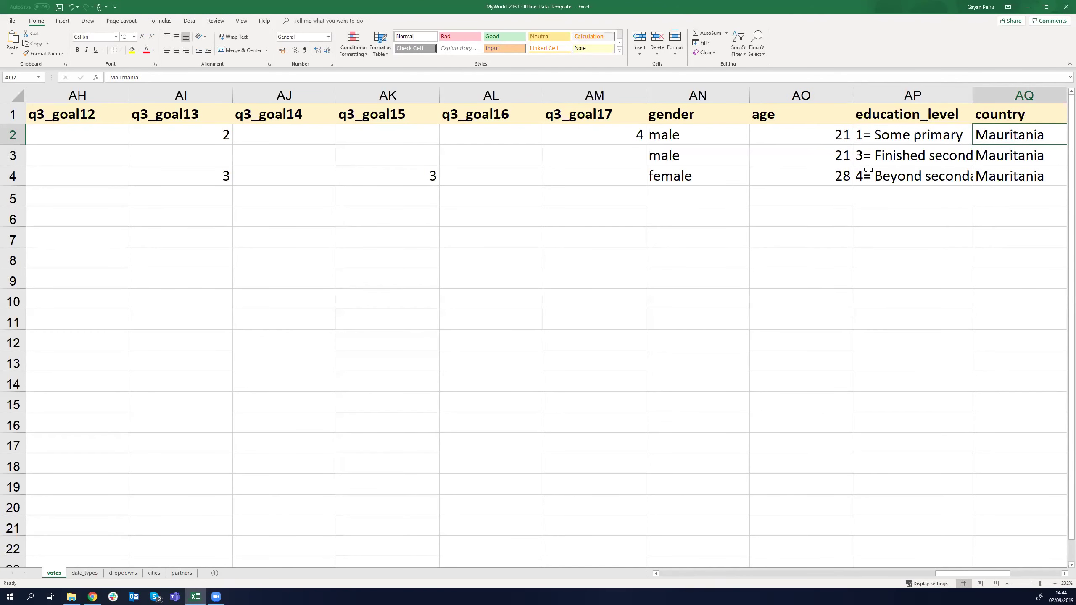
Step: Set the country to Sri Lanka for the three responses in cells AQ2, AQ3 and AQ4
{"action": "scroll", "coordinate": [868, 170], "scroll_direction": "right", "scroll_amount": 2}
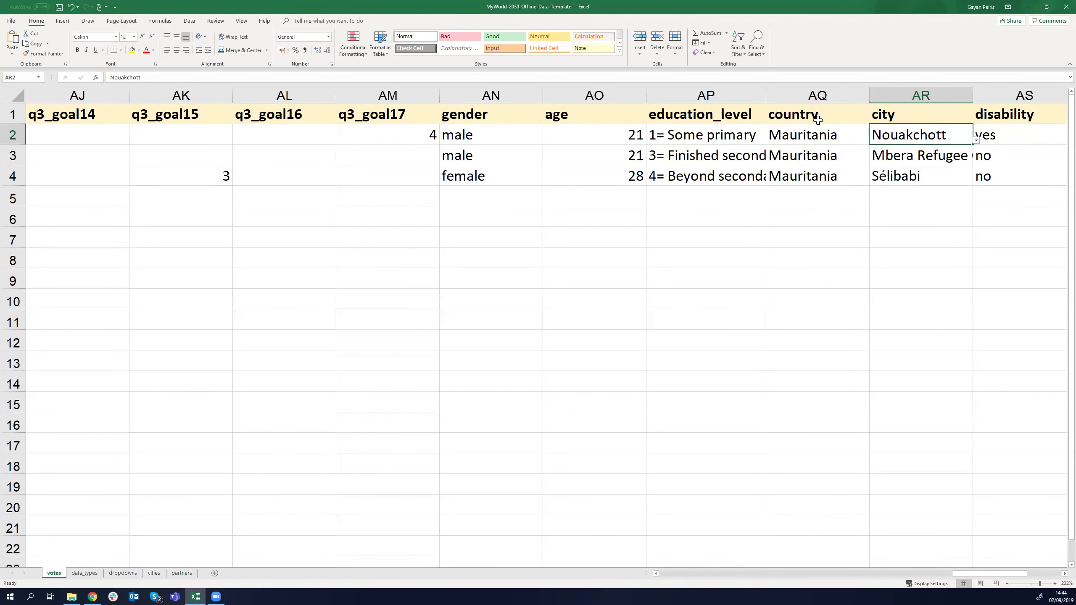
{"action": "left_click", "coordinate": [872, 140]}
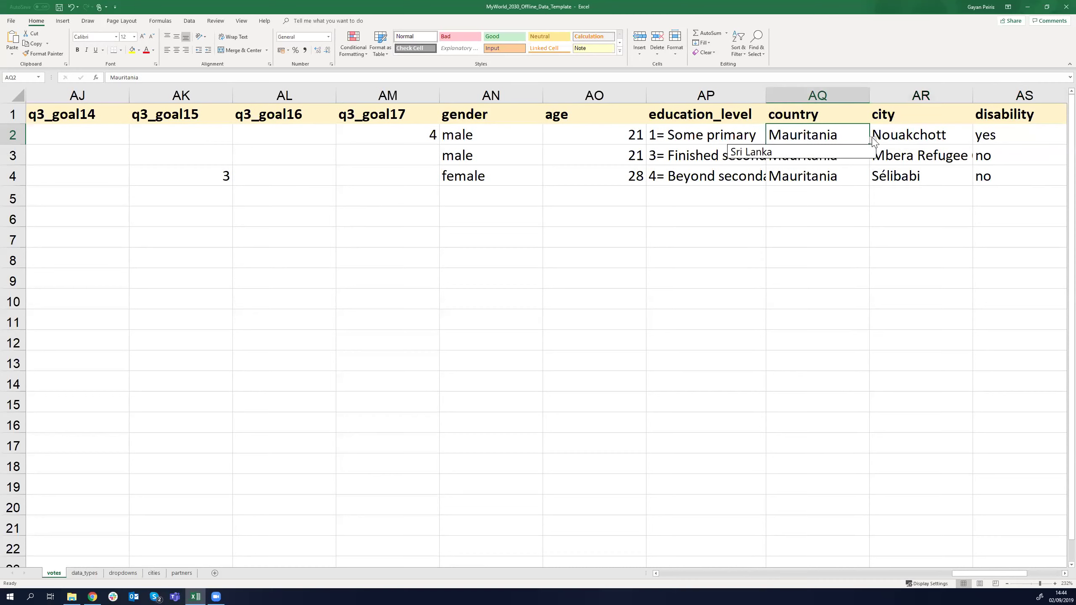
{"action": "left_click", "coordinate": [770, 156]}
{"action": "left_click", "coordinate": [791, 156]}
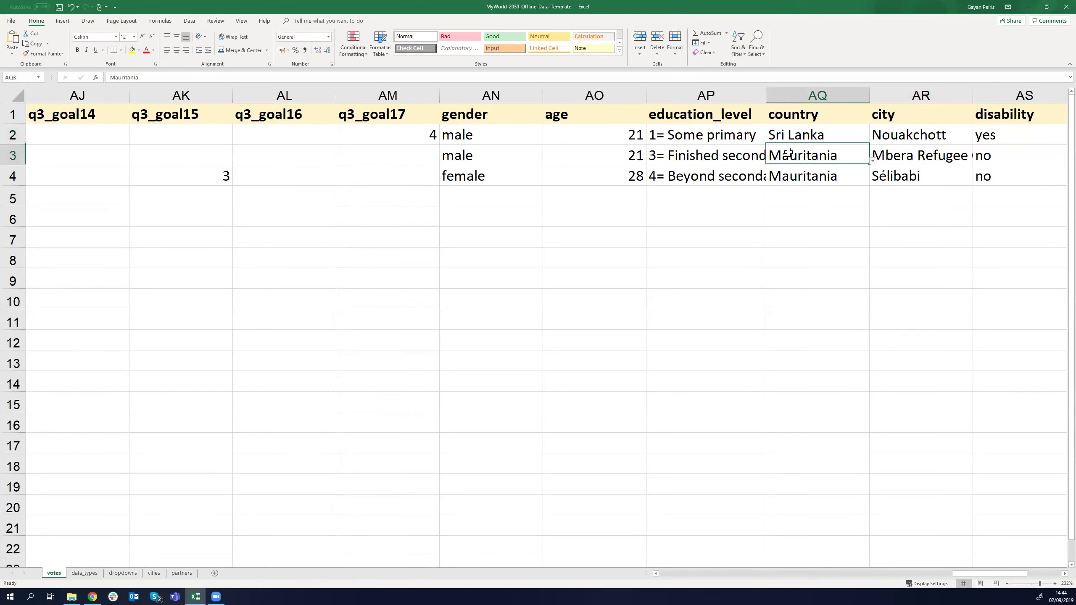
{"action": "left_click", "coordinate": [872, 160]}
{"action": "left_click", "coordinate": [797, 170]}
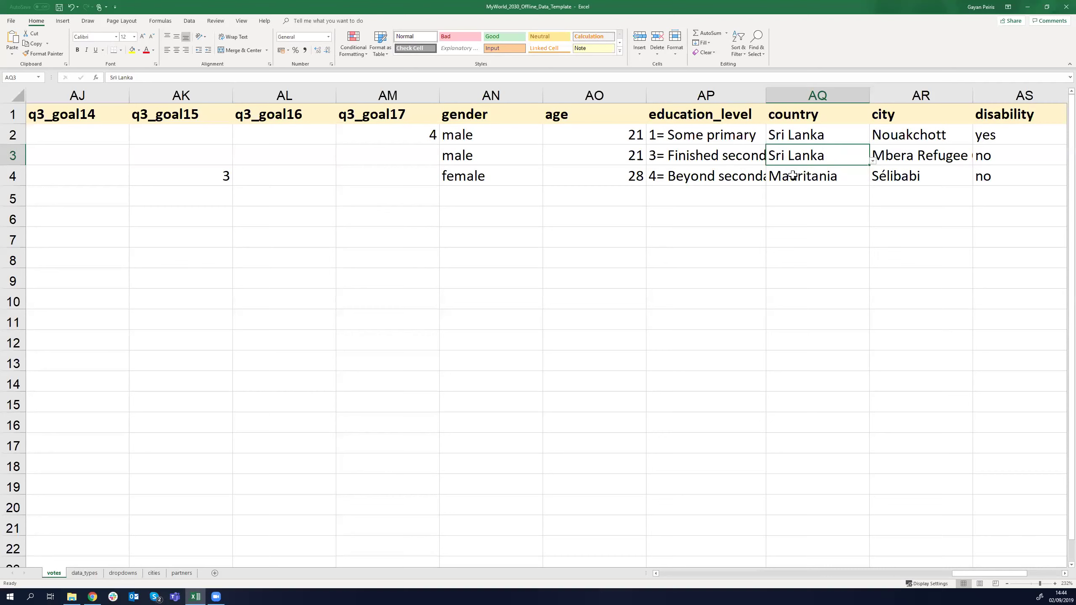
{"action": "key", "text": "Down"}
{"action": "left_click", "coordinate": [872, 182]}
{"action": "left_click", "coordinate": [811, 195]}
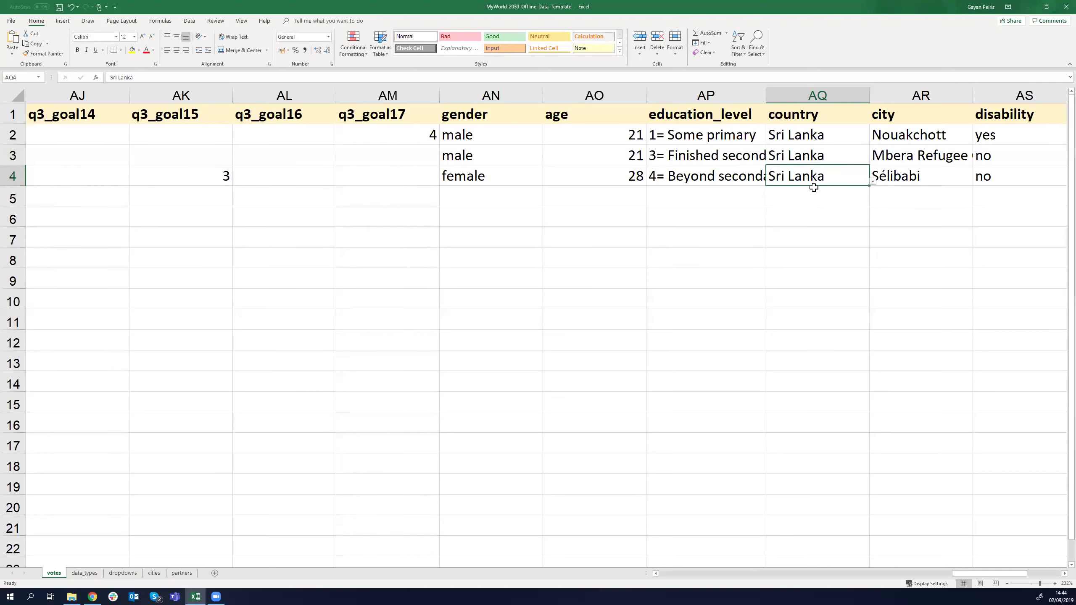
Step: View the city options available for cell AR2 without changing the value
{"action": "left_click", "coordinate": [896, 141]}
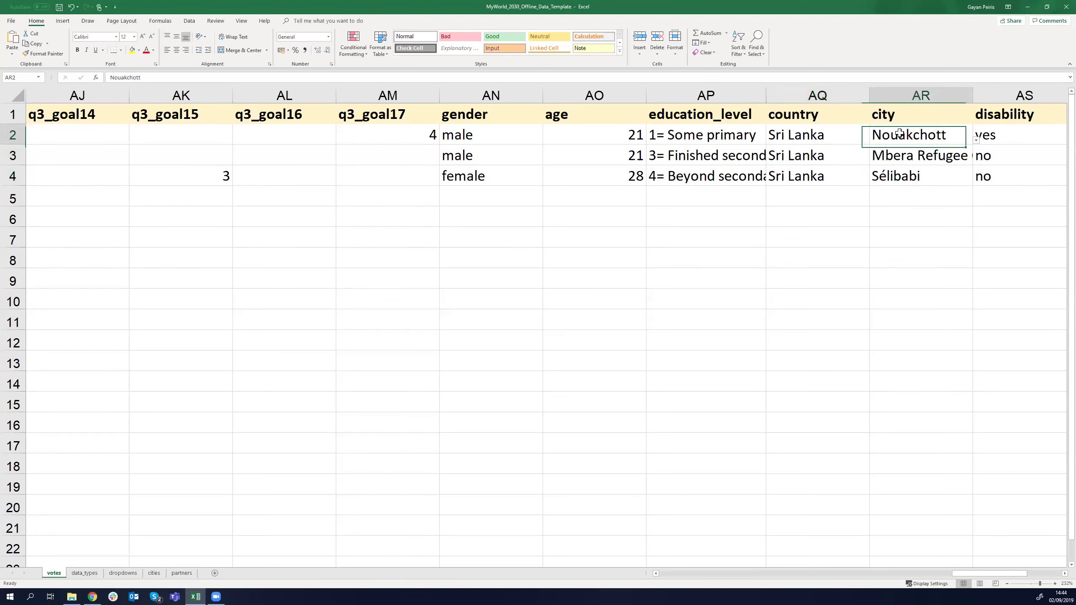
{"action": "left_click", "coordinate": [976, 141]}
{"action": "key", "text": "Down"}
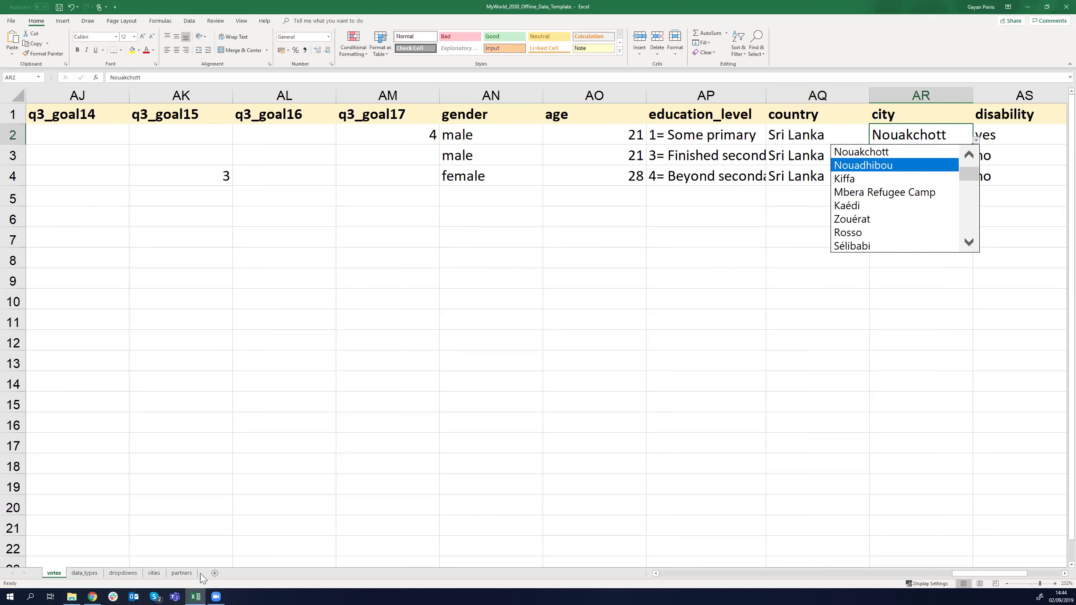
Step: Examine the full list of cities in column A of the cities sheet
{"action": "left_click", "coordinate": [153, 577]}
{"action": "left_click", "coordinate": [153, 574]}
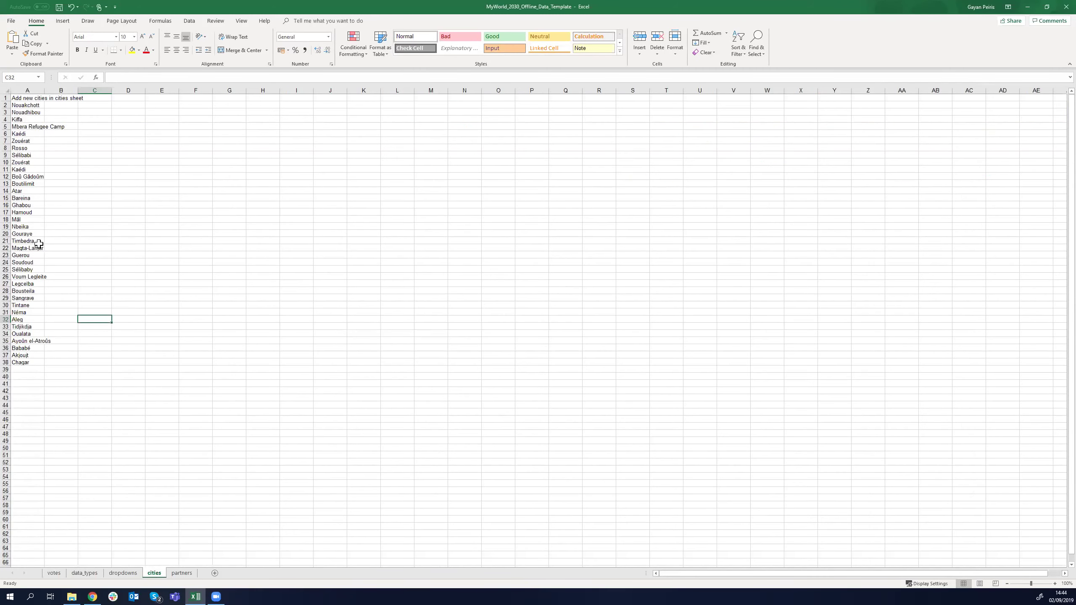
{"action": "left_click_drag", "start_coordinate": [1028, 585], "coordinate": [1039, 585]}
{"action": "scroll", "coordinate": [88, 210], "scroll_direction": "up", "scroll_amount": 2}
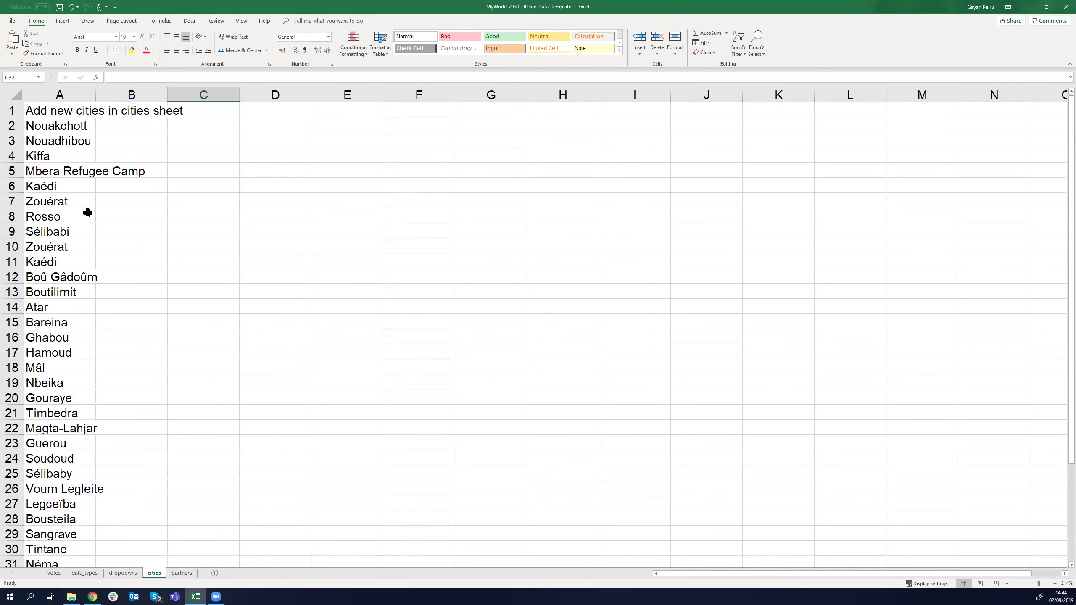
{"action": "scroll", "coordinate": [96, 237], "scroll_direction": "down", "scroll_amount": 5}
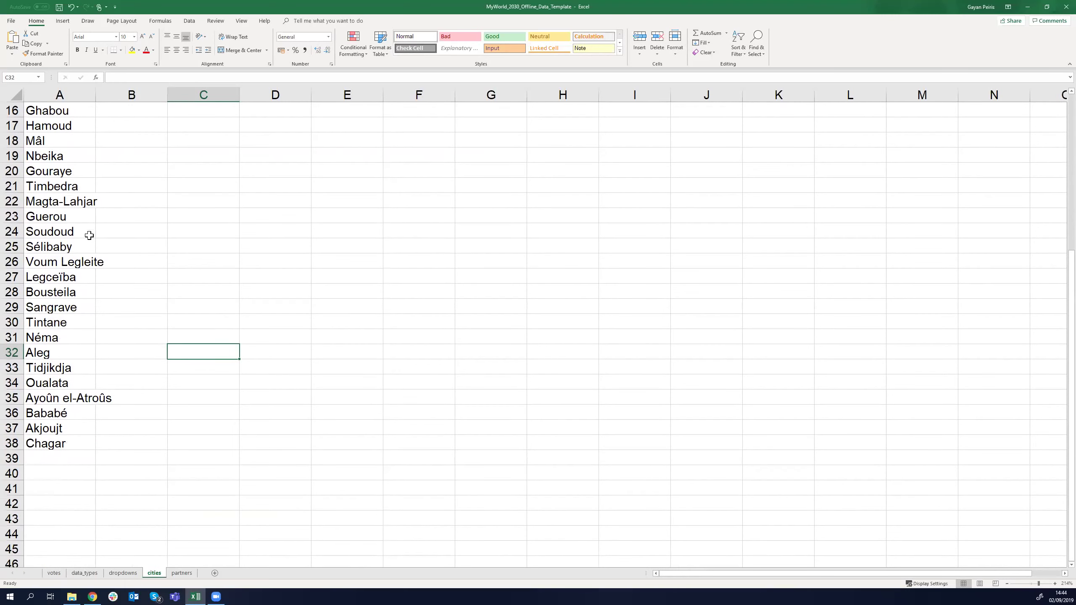
Step: Return to the votes sheet and view the city options for cell AR2 again
{"action": "left_click", "coordinate": [54, 573]}
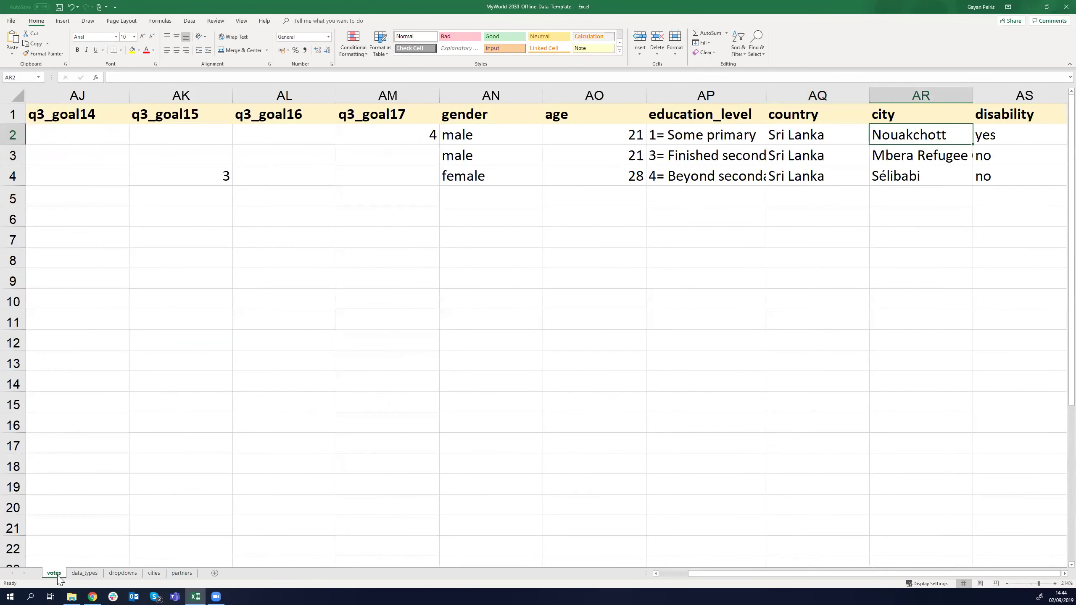
{"action": "left_click", "coordinate": [976, 140]}
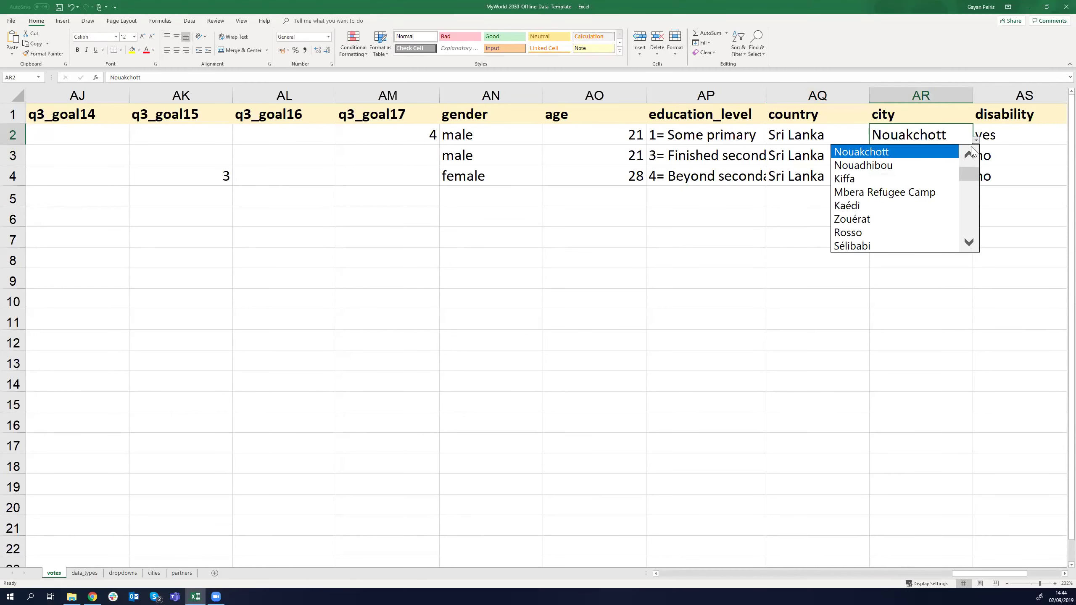
{"action": "left_click_drag", "start_coordinate": [975, 179], "coordinate": [1004, 132]}
Step: Review the disability and disability_type entries in rows 2 and 3 of the votes sheet
{"action": "left_click", "coordinate": [1005, 132]}
{"action": "left_click", "coordinate": [1005, 135]}
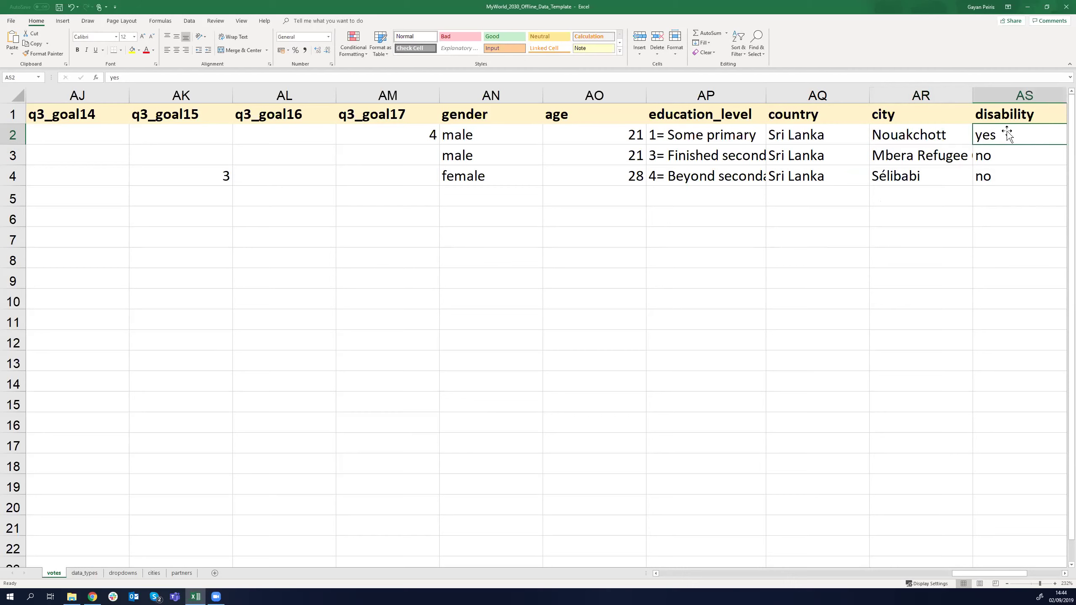
{"action": "key", "text": "Right"}
{"action": "key", "text": "Right"}
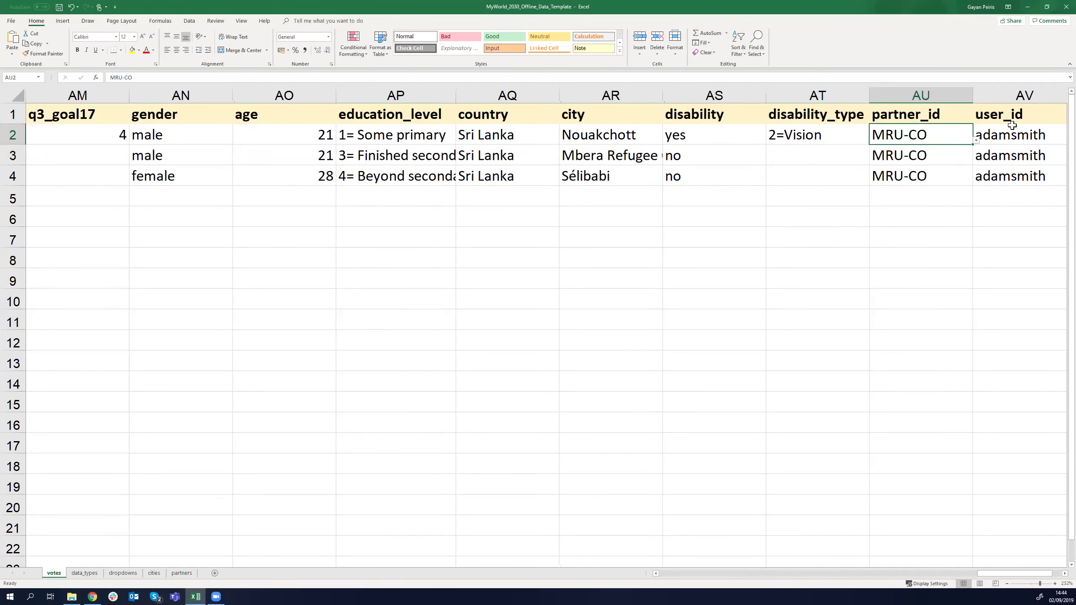
{"action": "key", "text": "Left"}
{"action": "key", "text": "Left"}
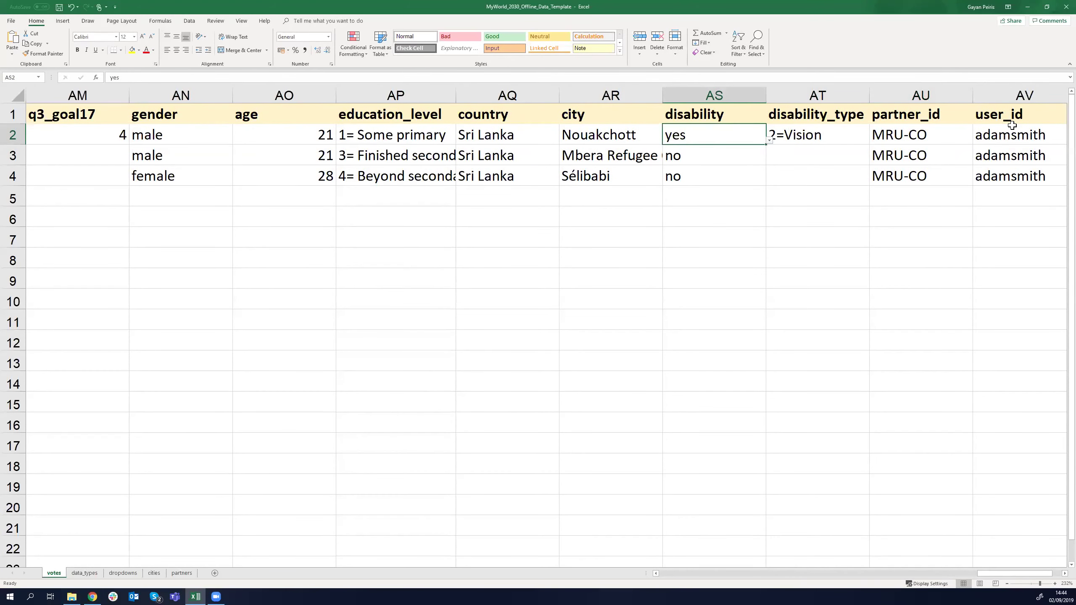
{"action": "left_click", "coordinate": [715, 158]}
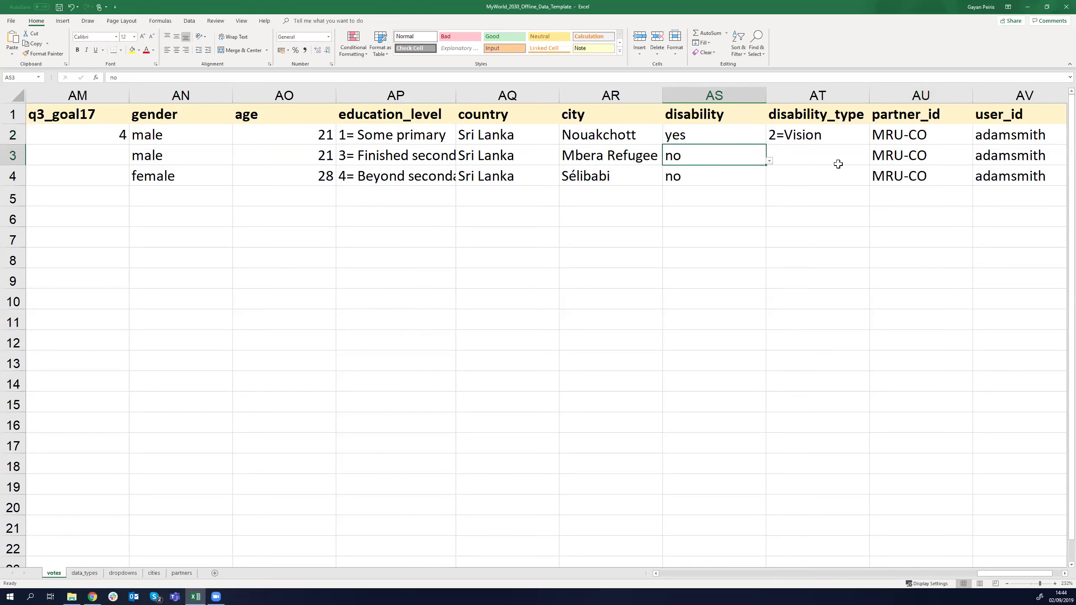
{"action": "left_click", "coordinate": [830, 159]}
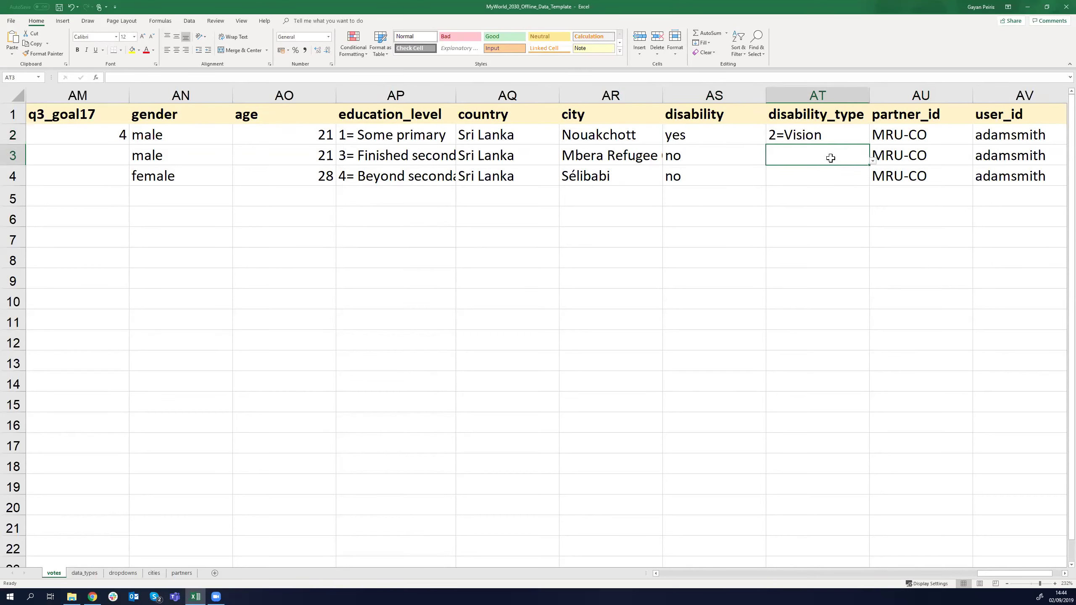
Step: Check the disability answer in cell AS2 and view the disability_type options for cell AT2
{"action": "left_click", "coordinate": [705, 138]}
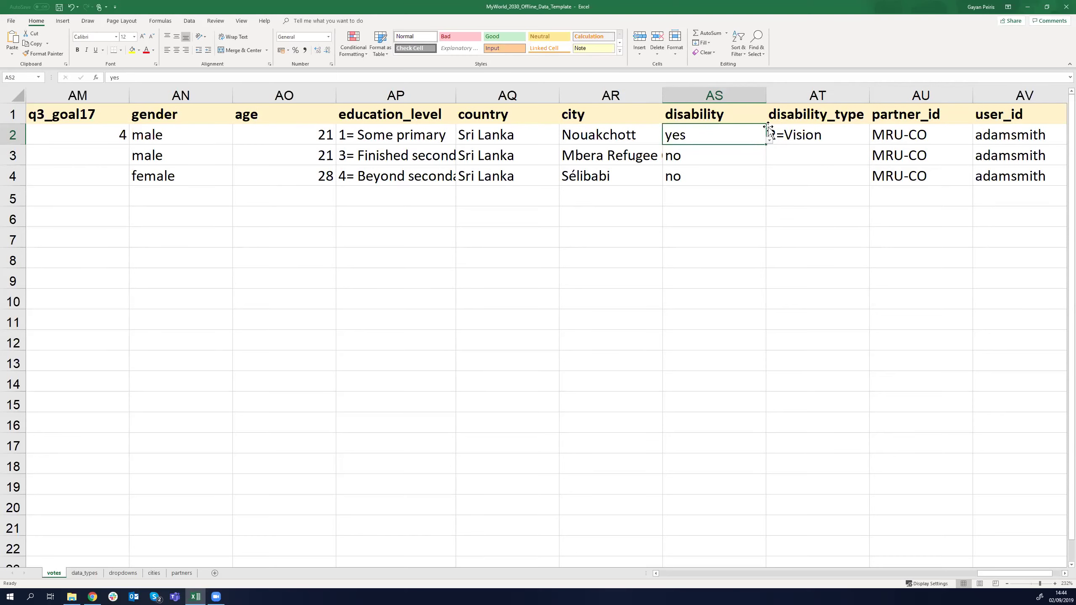
{"action": "left_click", "coordinate": [860, 140]}
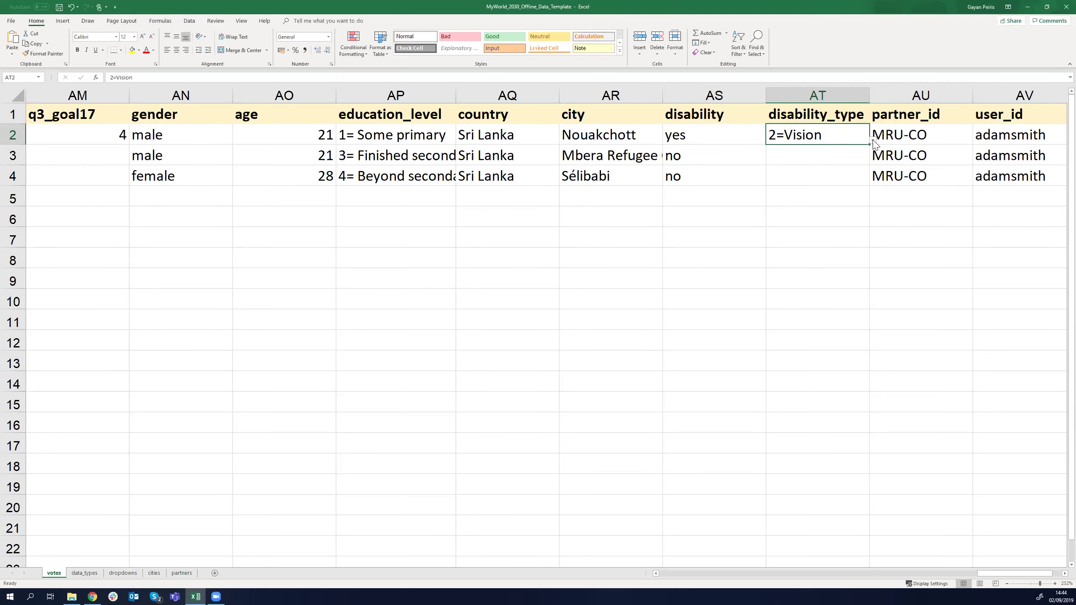
{"action": "left_click", "coordinate": [873, 141]}
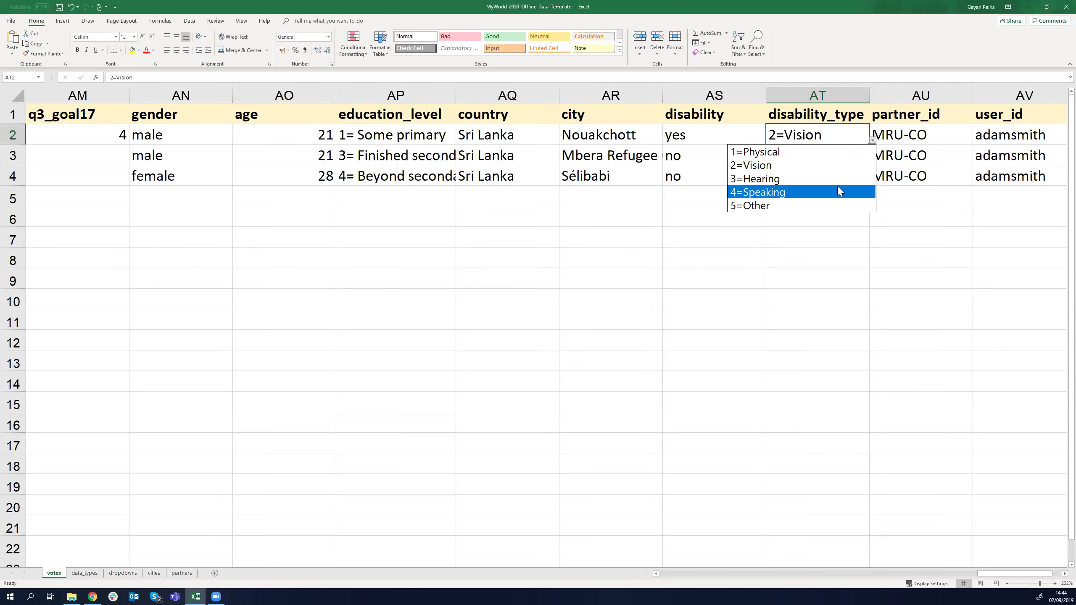
Step: Set the partner_id in cell AU2 to the registered partner ID offered among the cell's options
{"action": "left_click", "coordinate": [903, 134]}
{"action": "left_click", "coordinate": [927, 135]}
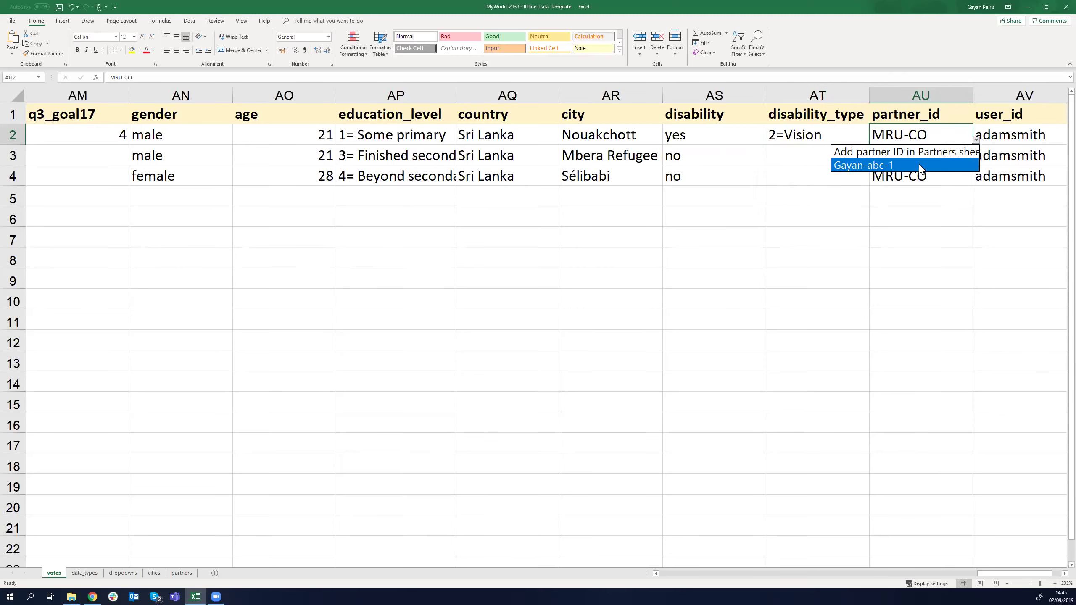
{"action": "left_click", "coordinate": [886, 166]}
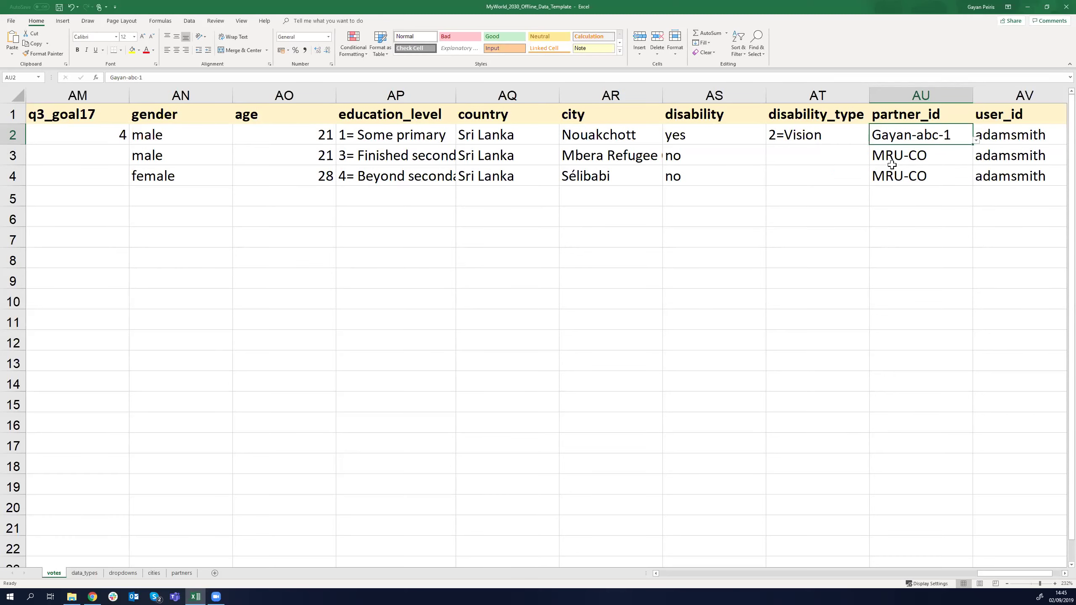
Step: Check the user_id entries in cells AV2 and AV3 and the partner_id in cell AU2
{"action": "left_click", "coordinate": [1016, 139]}
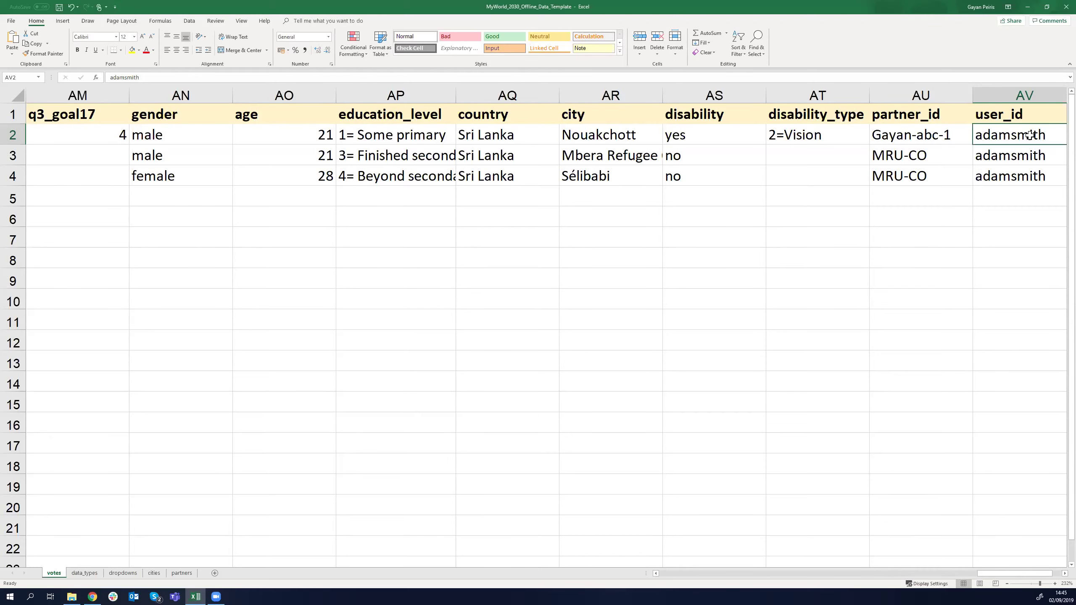
{"action": "left_click", "coordinate": [1012, 157]}
{"action": "left_click", "coordinate": [1004, 134]}
{"action": "scroll", "coordinate": [1011, 183], "scroll_direction": "down", "scroll_amount": 2}
{"action": "scroll", "coordinate": [1011, 181], "scroll_direction": "up", "scroll_amount": 2}
{"action": "left_click", "coordinate": [957, 139]}
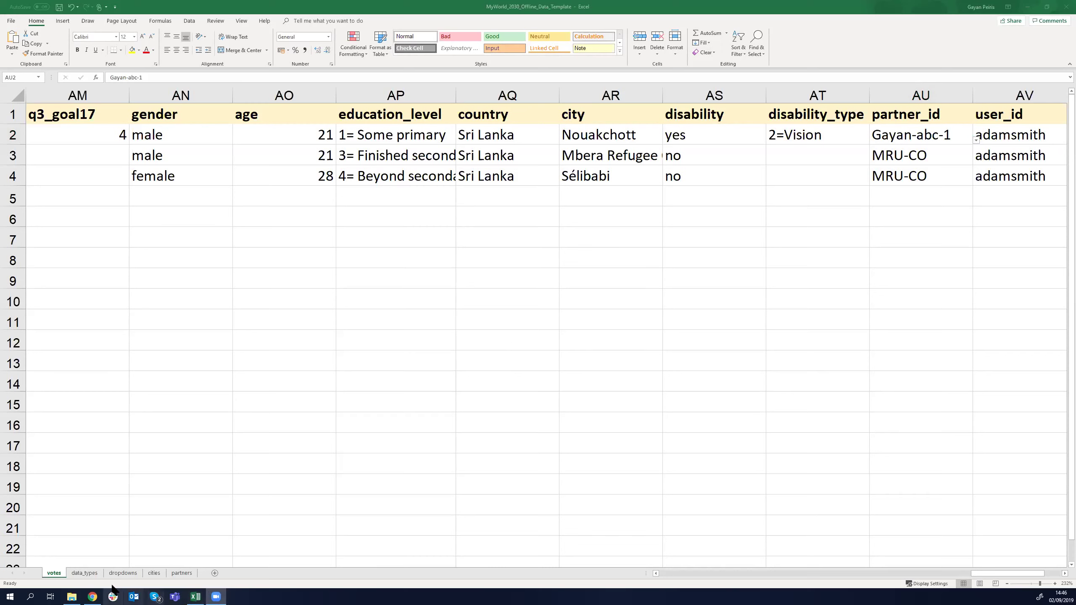
Step: Switch to Chrome and view the partner IDs available for filtering the MYWORLD2030 - Live report
{"action": "left_click", "coordinate": [92, 597]}
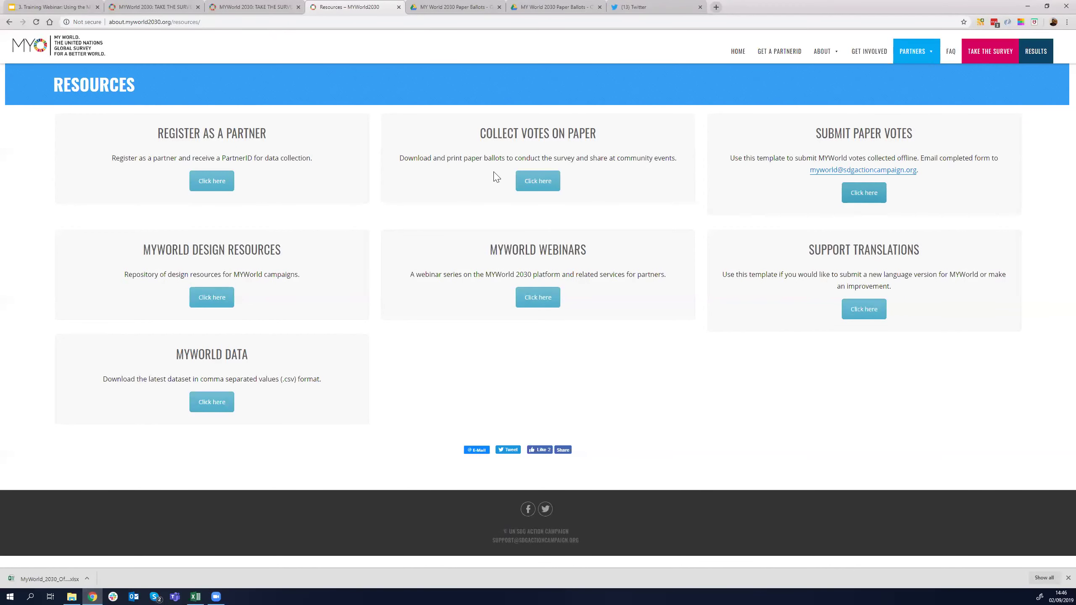
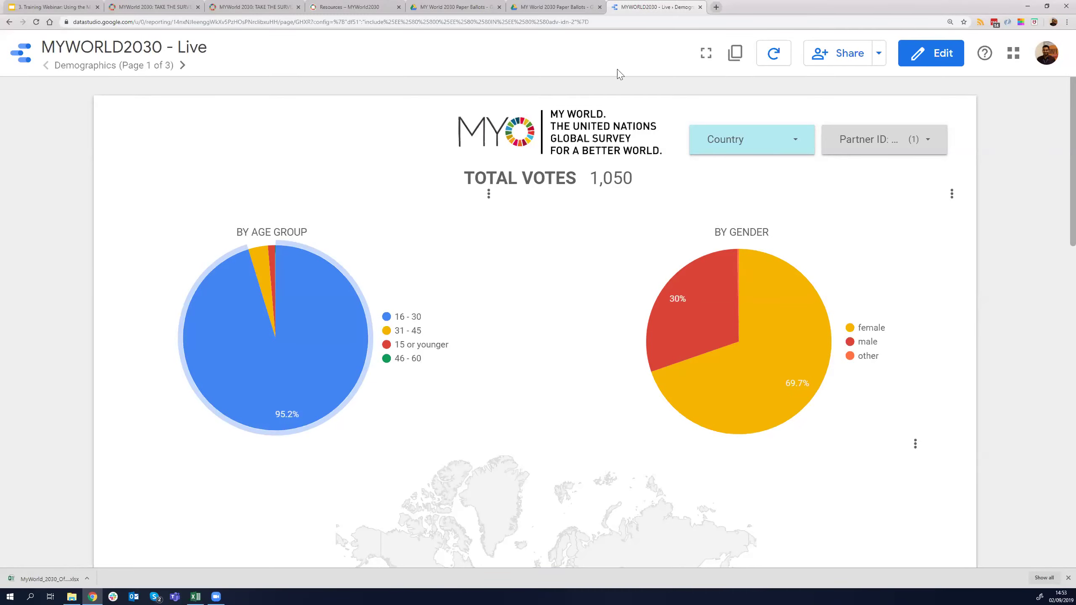
{"action": "left_click", "coordinate": [927, 141]}
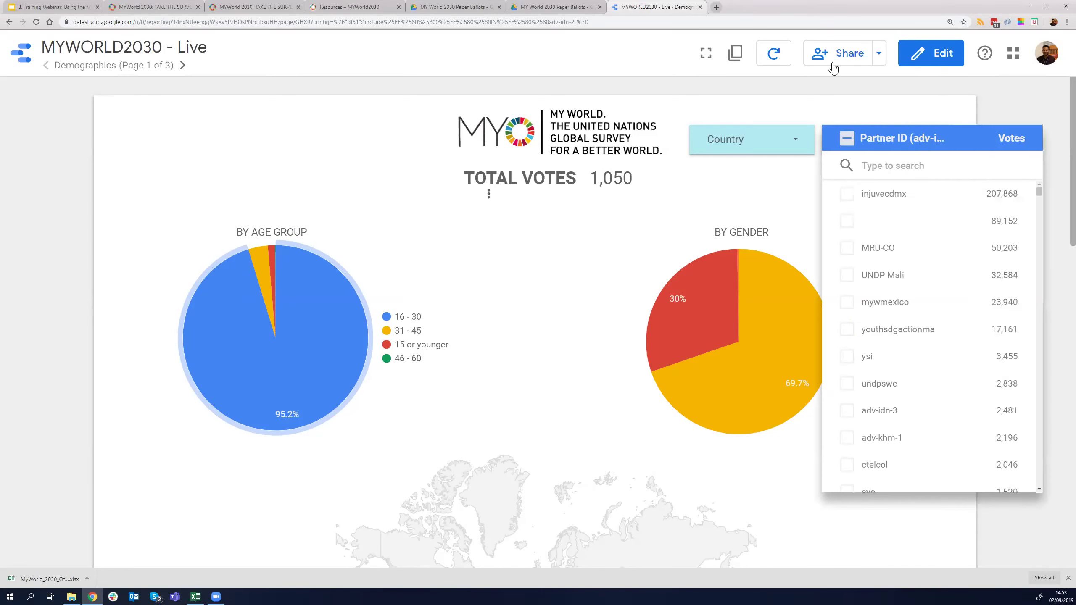
{"action": "left_click", "coordinate": [934, 139]}
{"action": "left_click", "coordinate": [922, 140]}
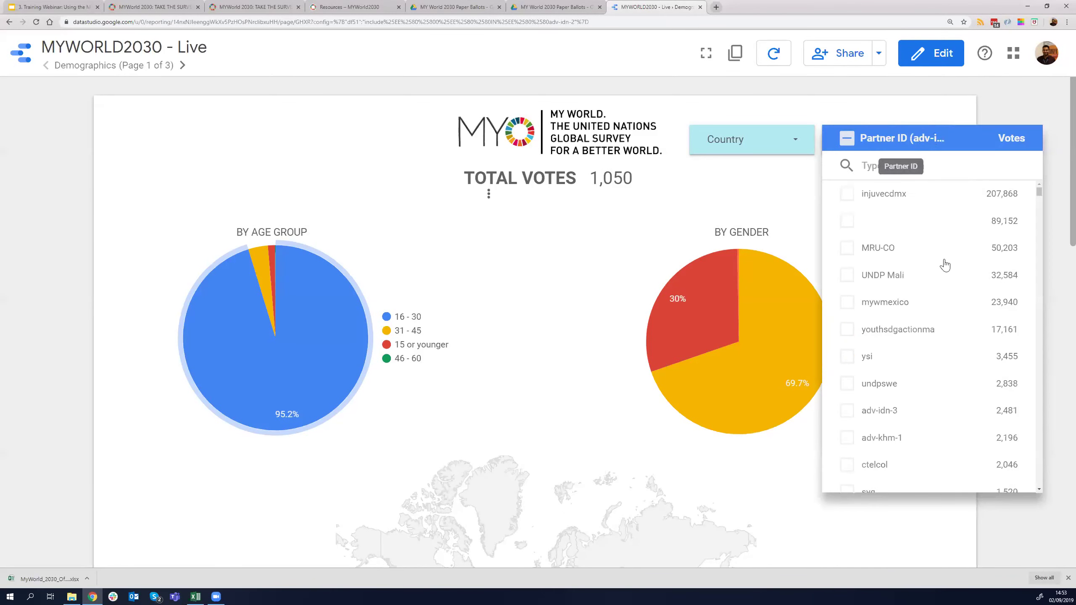
{"action": "scroll", "coordinate": [931, 324], "scroll_direction": "down", "scroll_amount": 3}
{"action": "scroll", "coordinate": [931, 288], "scroll_direction": "up", "scroll_amount": 3}
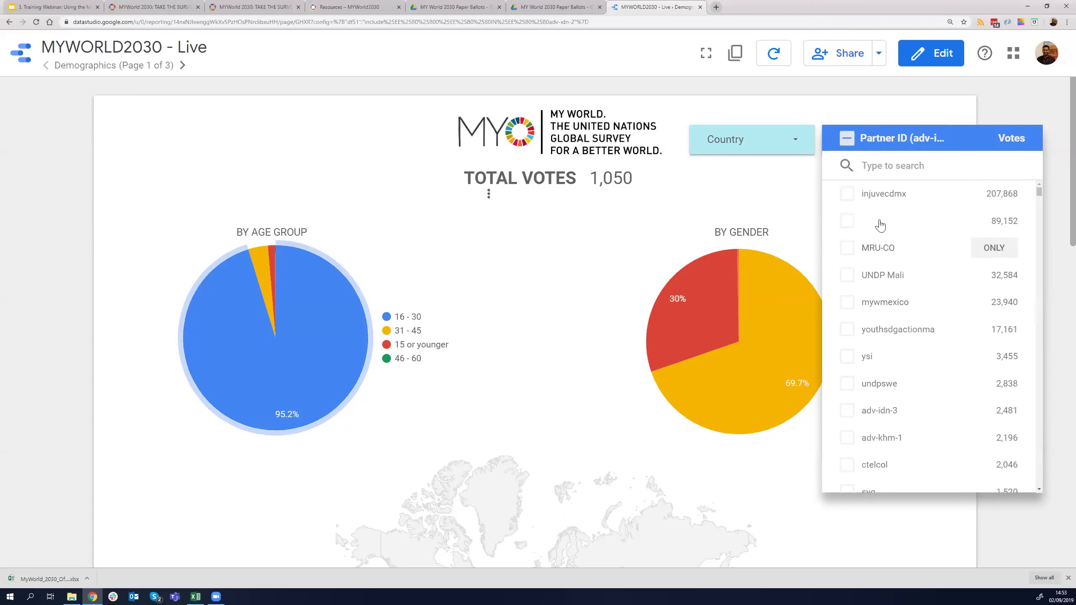
Step: Try adding injuvecdmx to the partner ID filter, and restore the selection to adv-idn-2 only
{"action": "left_click", "coordinate": [846, 194]}
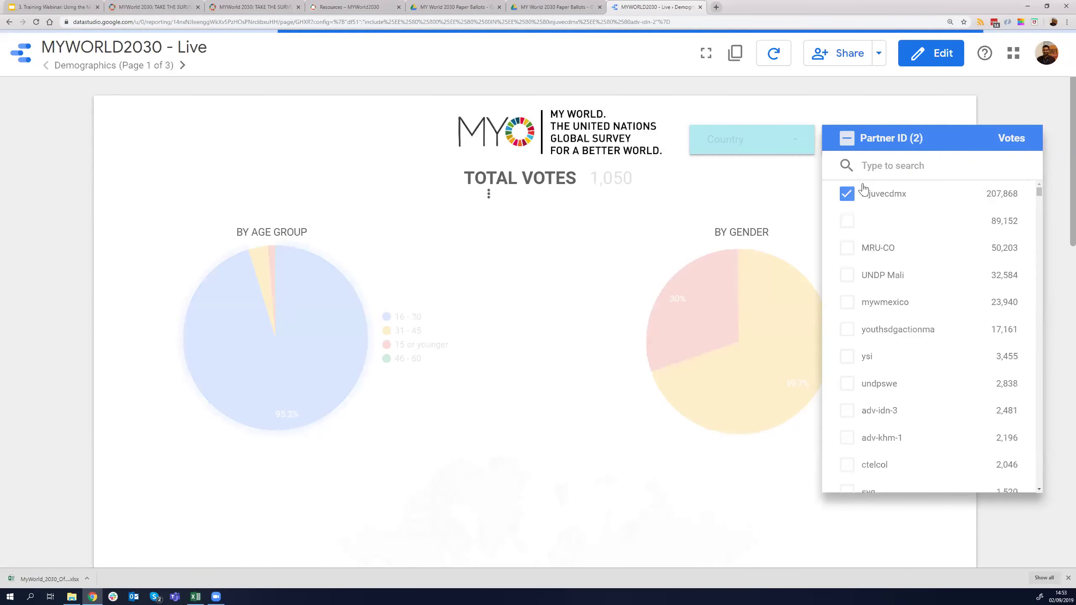
{"action": "left_click", "coordinate": [846, 194]}
{"action": "scroll", "coordinate": [886, 254], "scroll_direction": "down", "scroll_amount": 5}
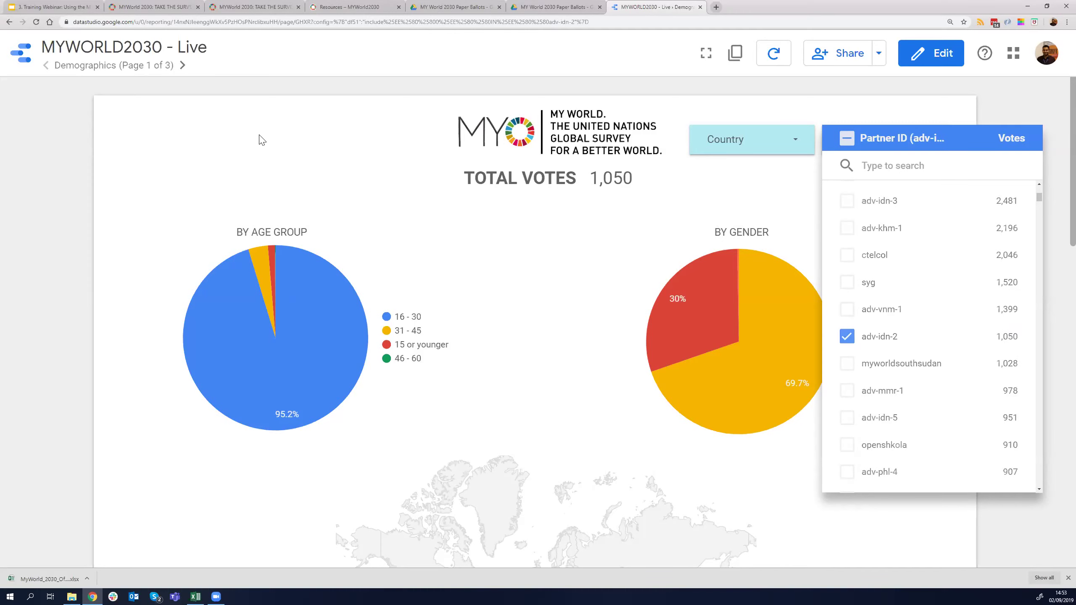
{"action": "left_click", "coordinate": [364, 163]}
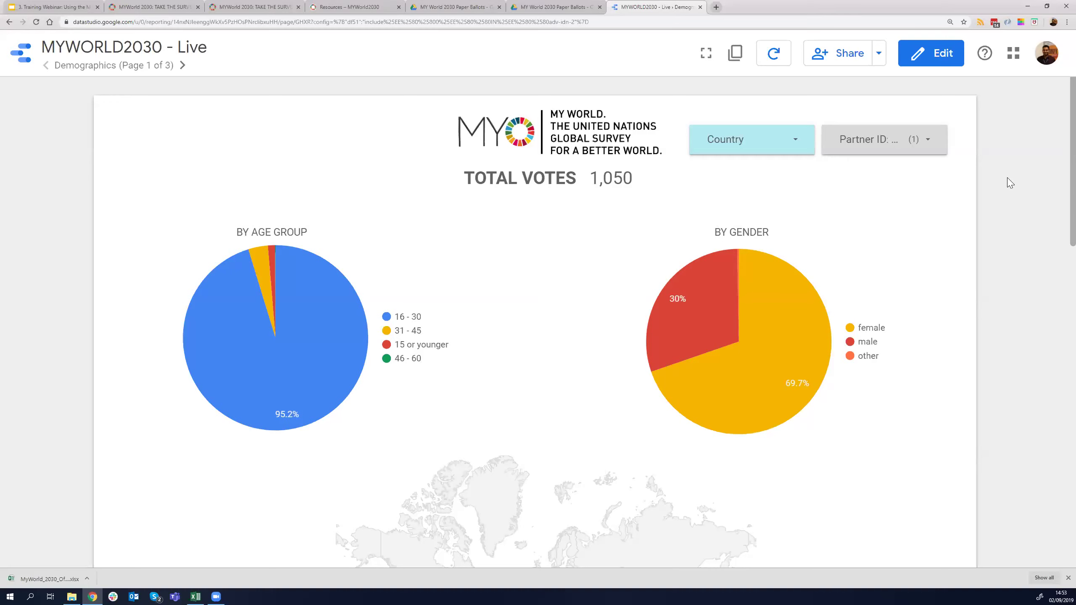
Step: Examine the vote figures for the 16 - 30 age group and the female share in the demographics charts
{"action": "scroll", "coordinate": [1011, 183], "scroll_direction": "down", "scroll_amount": 3}
{"action": "mouse_move", "coordinate": [312, 285]}
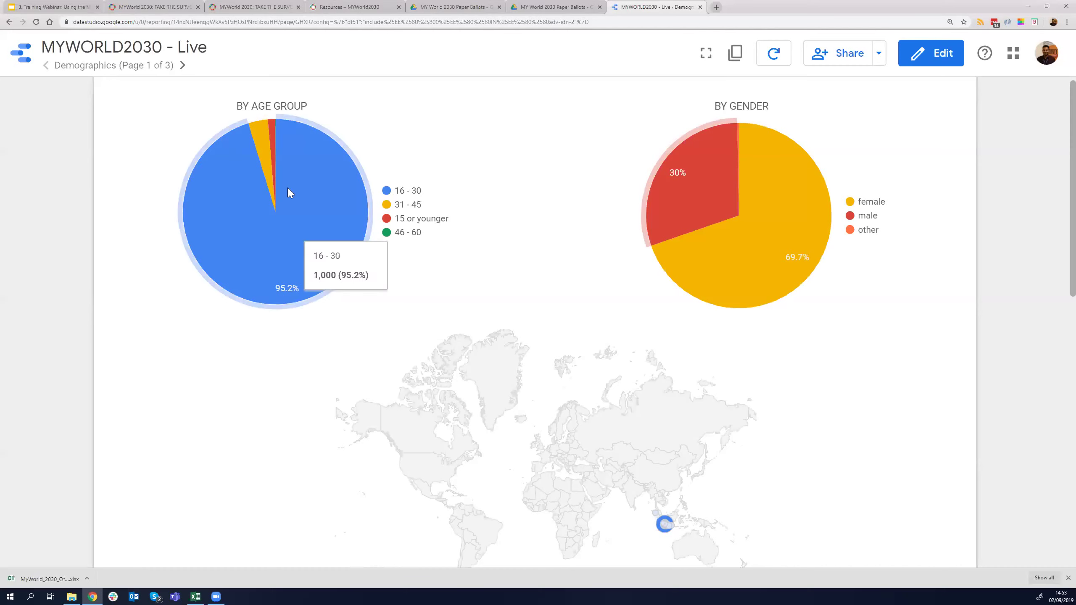
{"action": "mouse_move", "coordinate": [330, 226]}
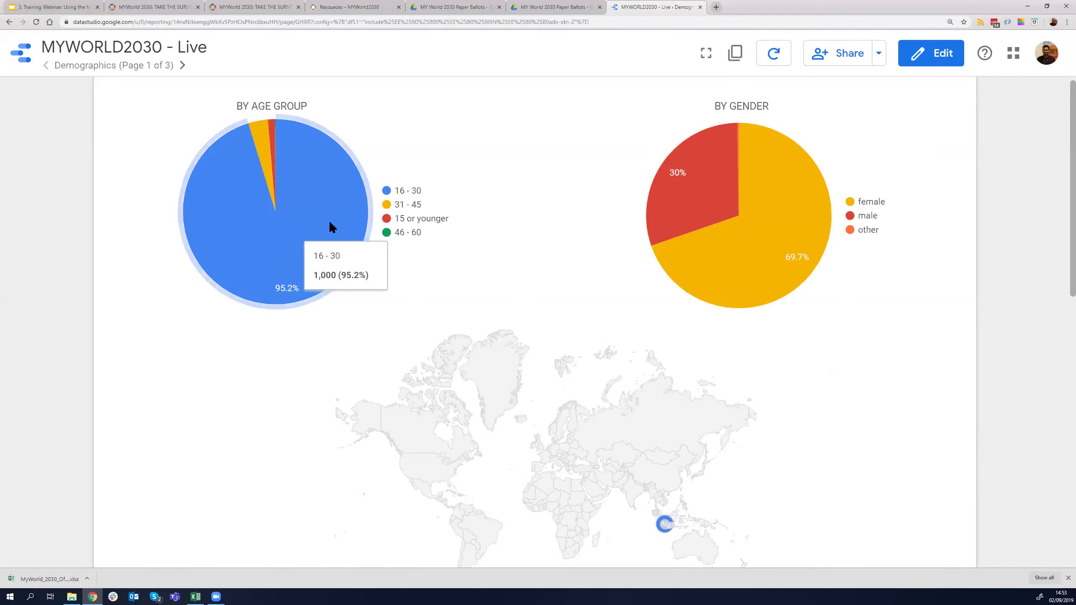
{"action": "mouse_move", "coordinate": [776, 243]}
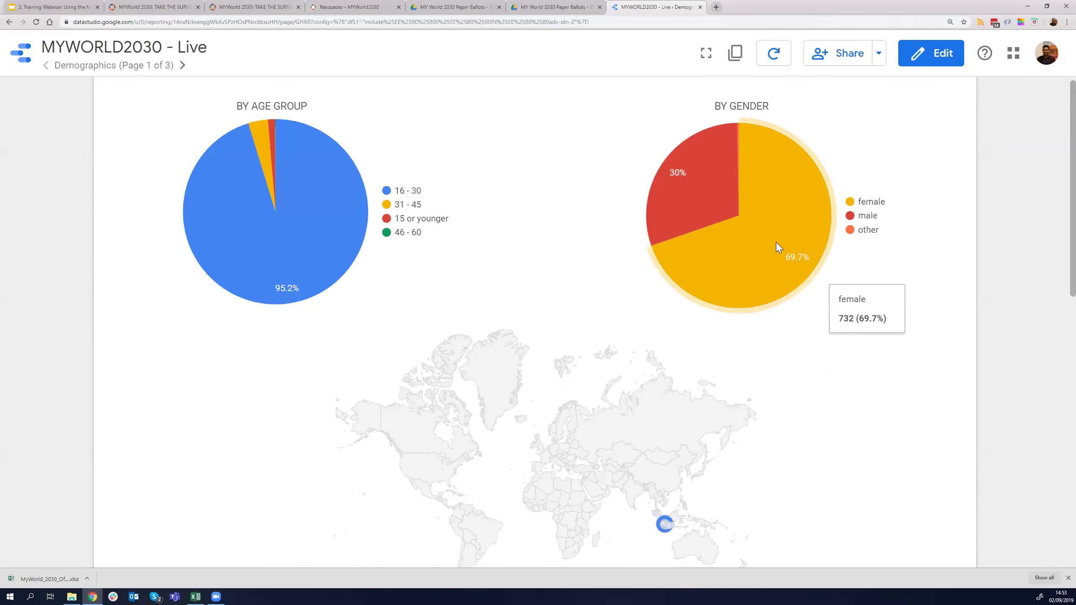
Step: Examine the vote map on the Demographics page, and open page 2 of the report with the Goals results
{"action": "scroll", "coordinate": [777, 236], "scroll_direction": "down", "scroll_amount": 5}
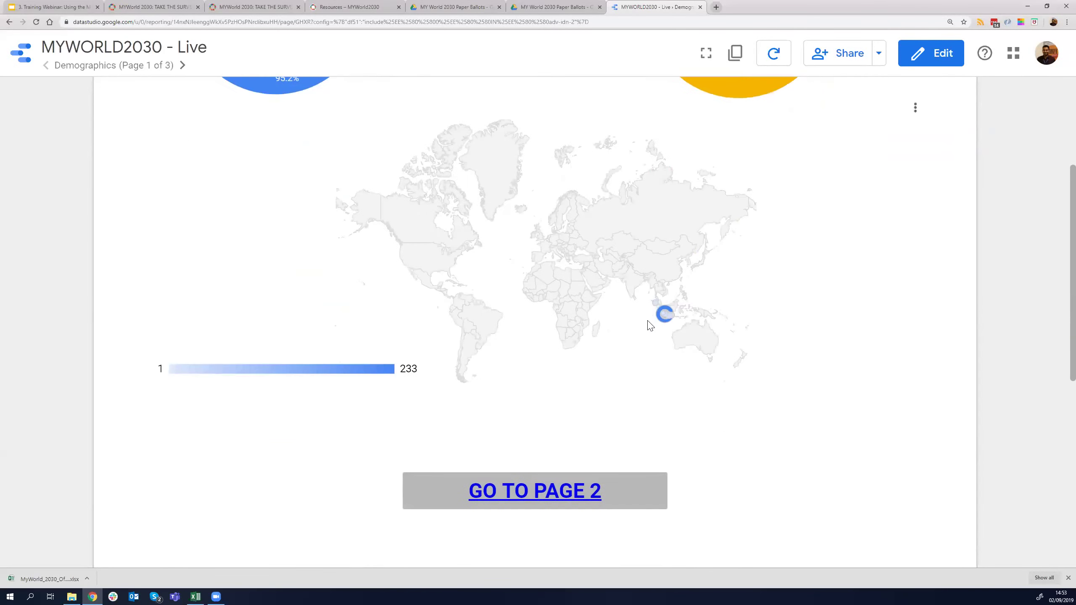
{"action": "mouse_move", "coordinate": [669, 322]}
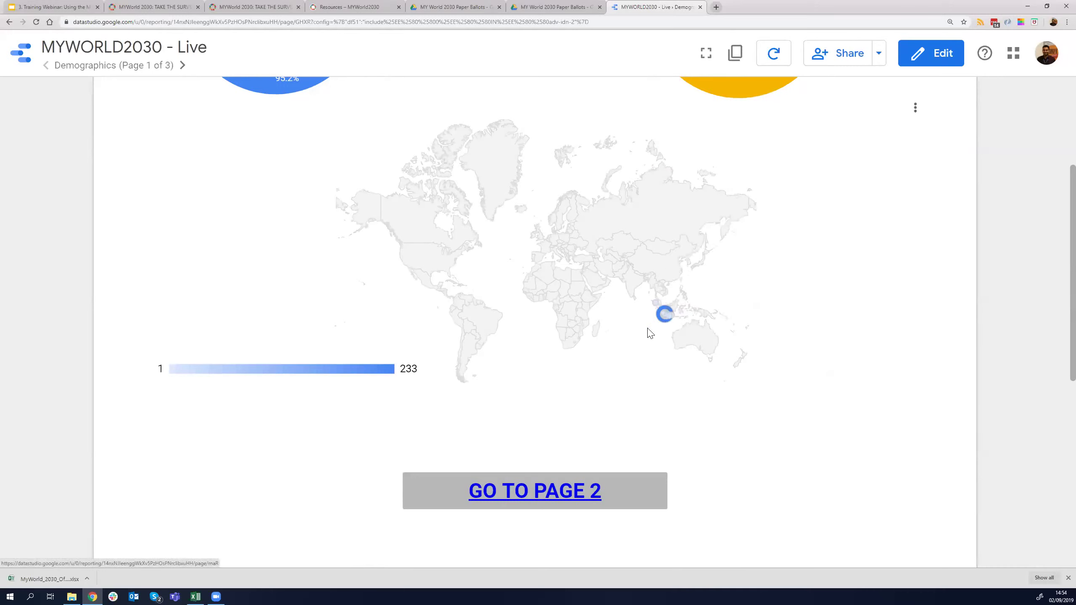
{"action": "left_click", "coordinate": [564, 497]}
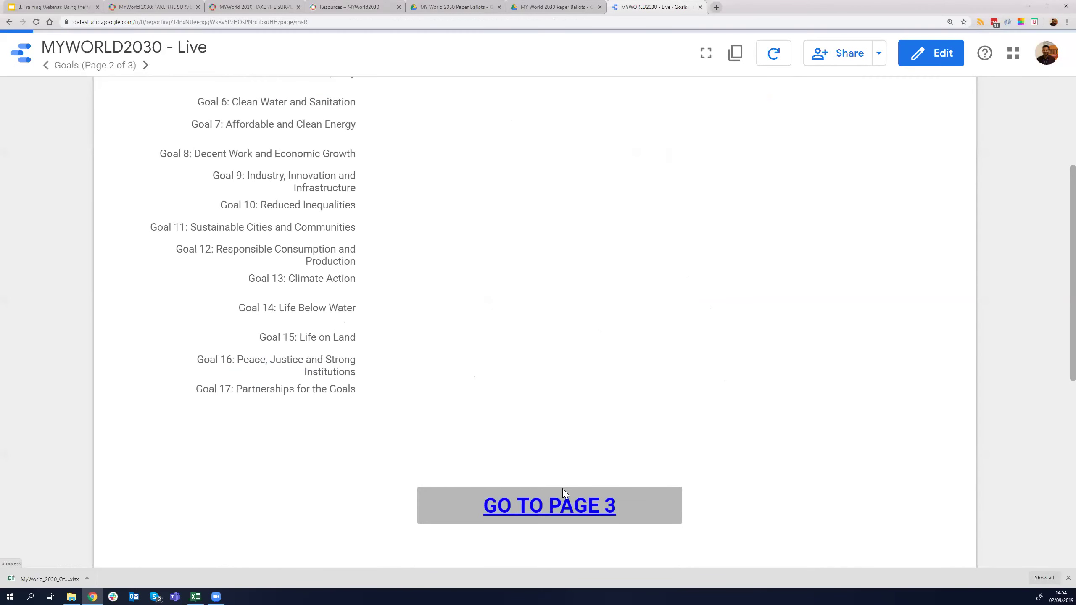
{"action": "scroll", "coordinate": [714, 336], "scroll_direction": "up", "scroll_amount": 8}
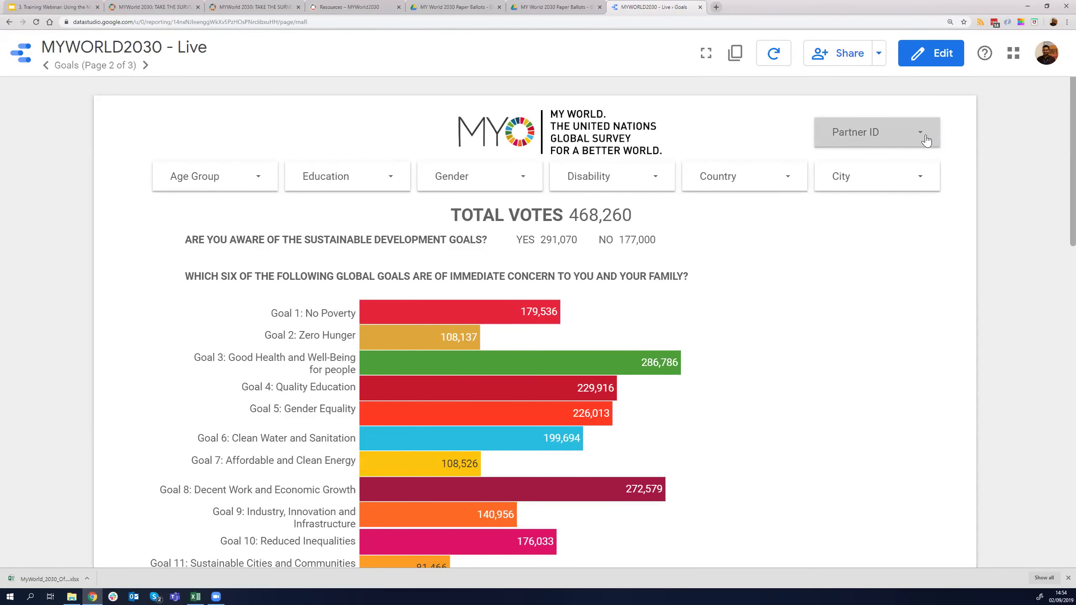
Step: Filter the Goals page to partner ID adv-khm-1 only, and restore the selection to all partner IDs
{"action": "left_click", "coordinate": [927, 140]}
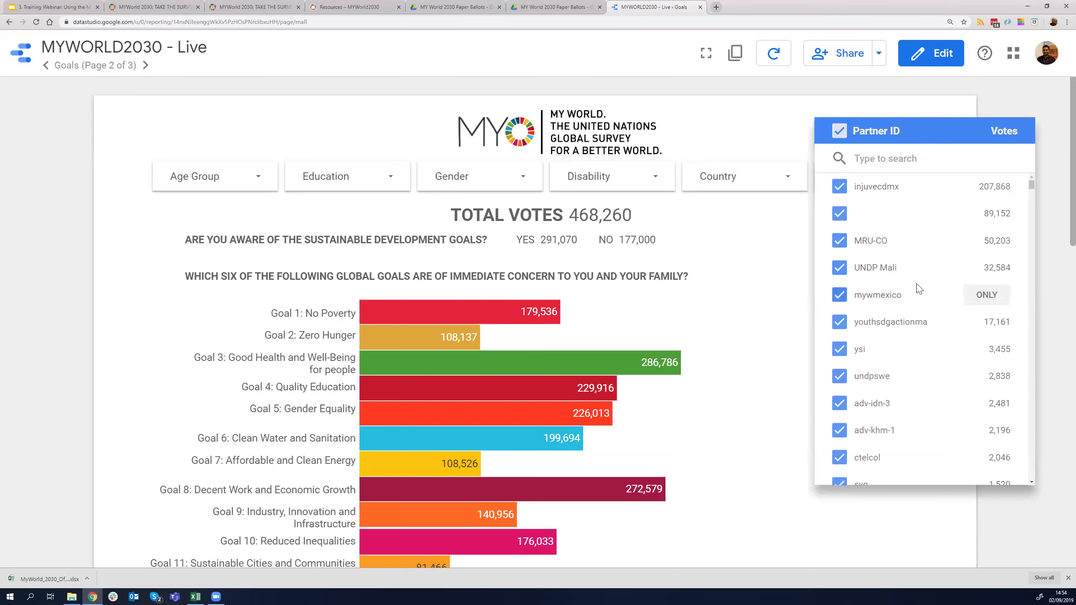
{"action": "scroll", "coordinate": [918, 289], "scroll_direction": "down", "scroll_amount": 5}
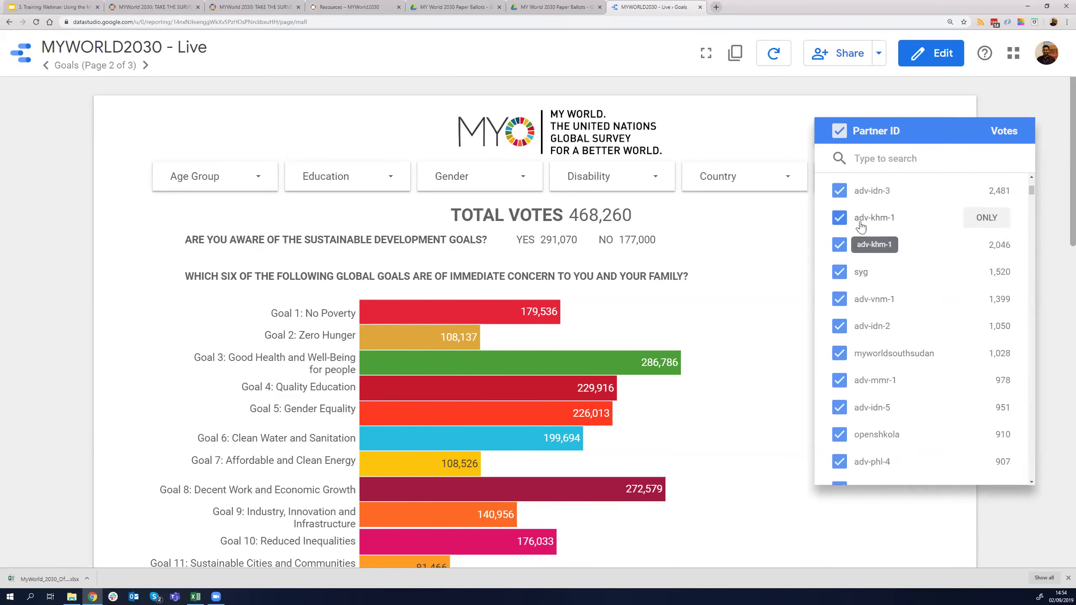
{"action": "left_click", "coordinate": [987, 217]}
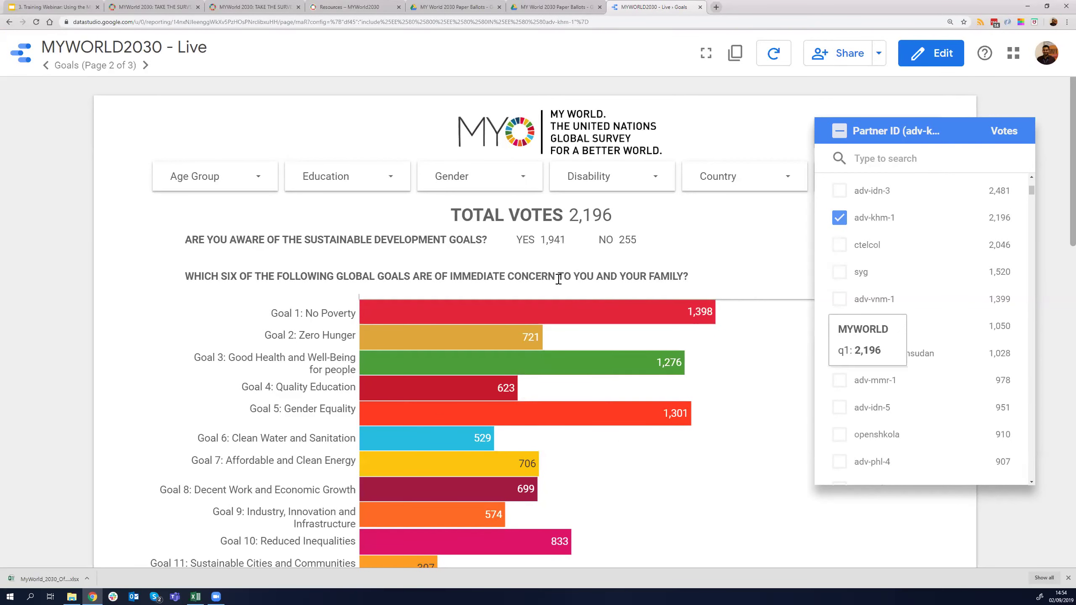
{"action": "left_click", "coordinate": [839, 130]}
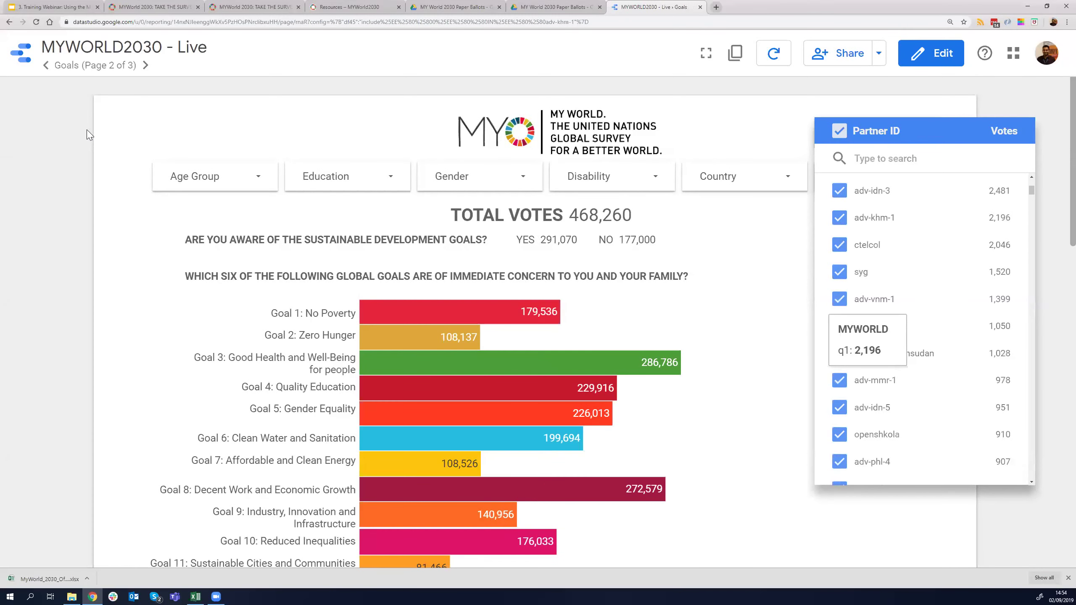
{"action": "left_click", "coordinate": [87, 135]}
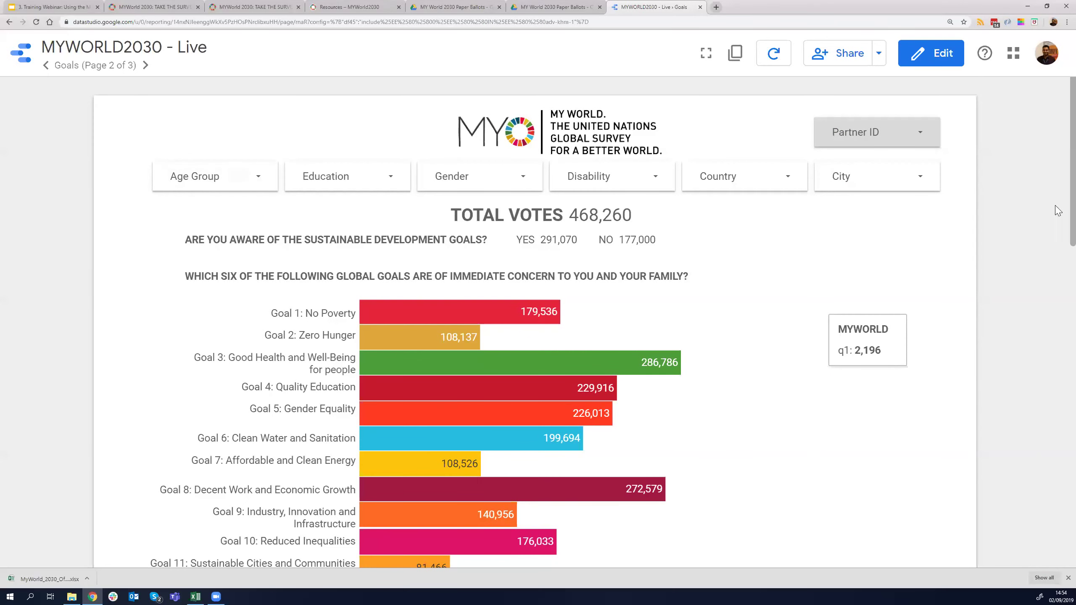
Step: Review the goal votes for all partners, and filter the results to the 16 - 30 age group only
{"action": "scroll", "coordinate": [1051, 211], "scroll_direction": "down", "scroll_amount": 4}
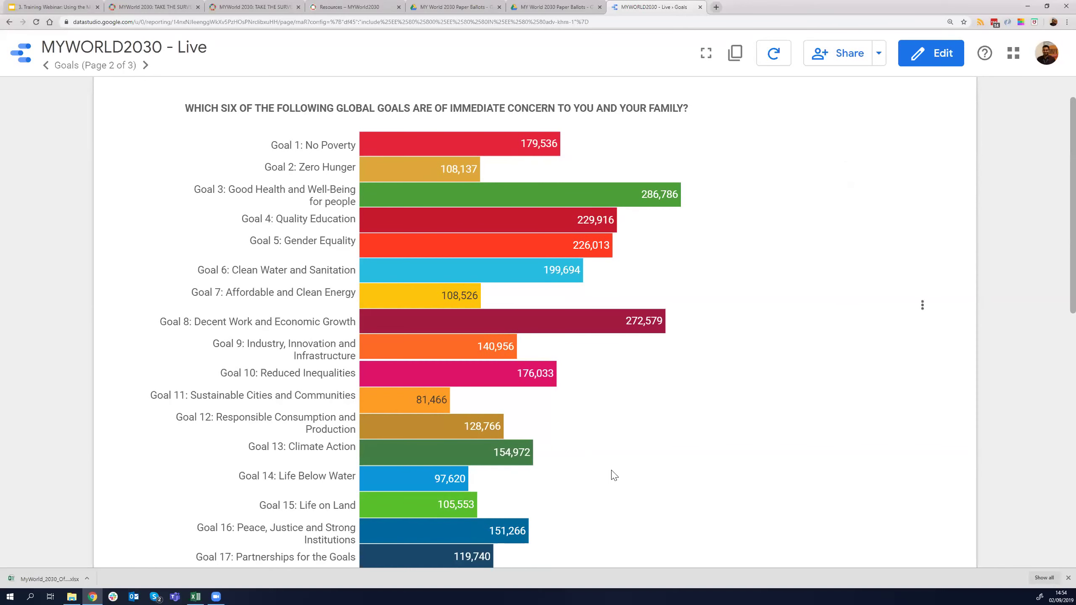
{"action": "scroll", "coordinate": [636, 466], "scroll_direction": "up", "scroll_amount": 4}
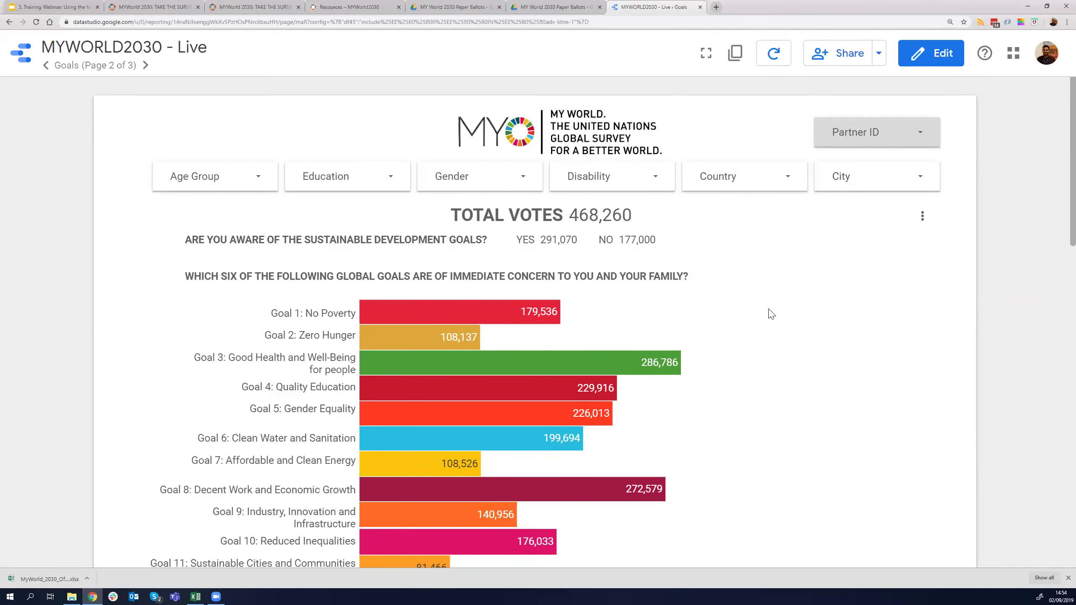
{"action": "scroll", "coordinate": [770, 314], "scroll_direction": "down", "scroll_amount": 3}
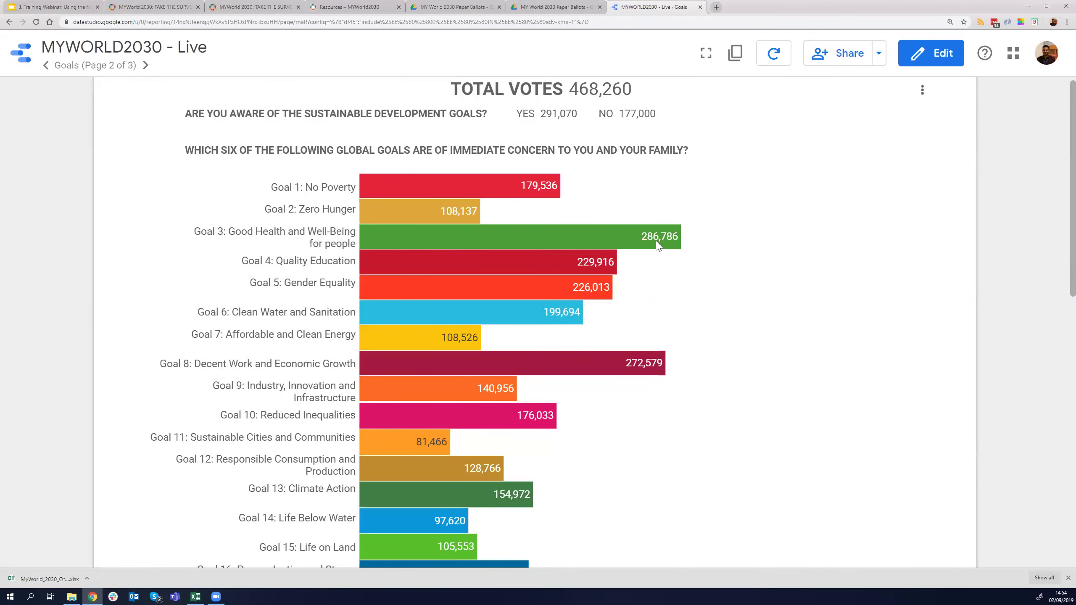
{"action": "mouse_move", "coordinate": [653, 247]}
{"action": "scroll", "coordinate": [650, 360], "scroll_direction": "up", "scroll_amount": 3}
{"action": "left_click", "coordinate": [255, 185]}
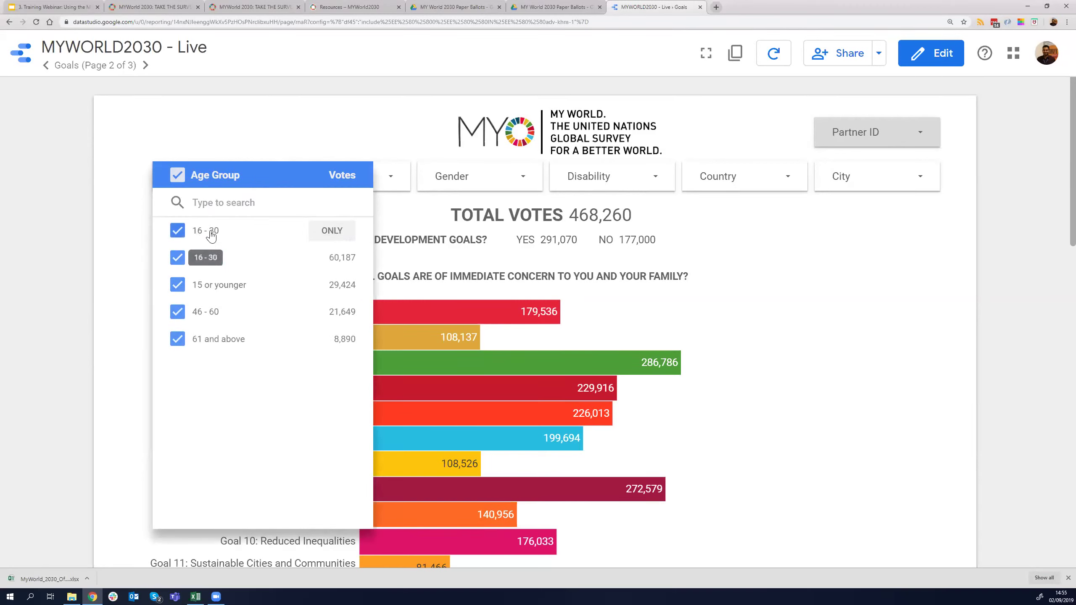
{"action": "left_click", "coordinate": [332, 231]}
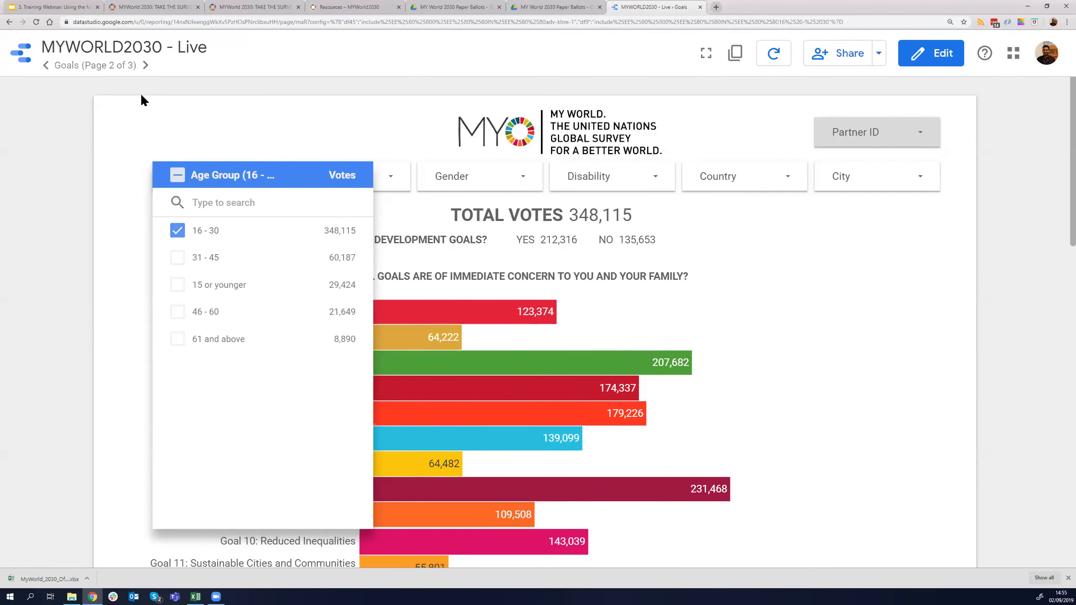
{"action": "left_click", "coordinate": [142, 96]}
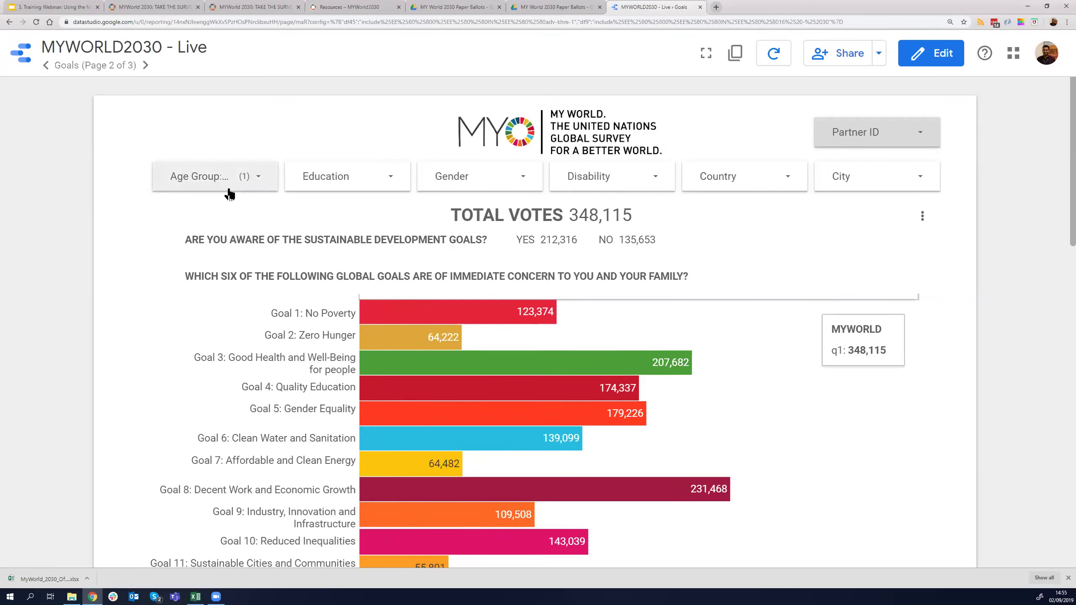
{"action": "mouse_move", "coordinate": [676, 485]}
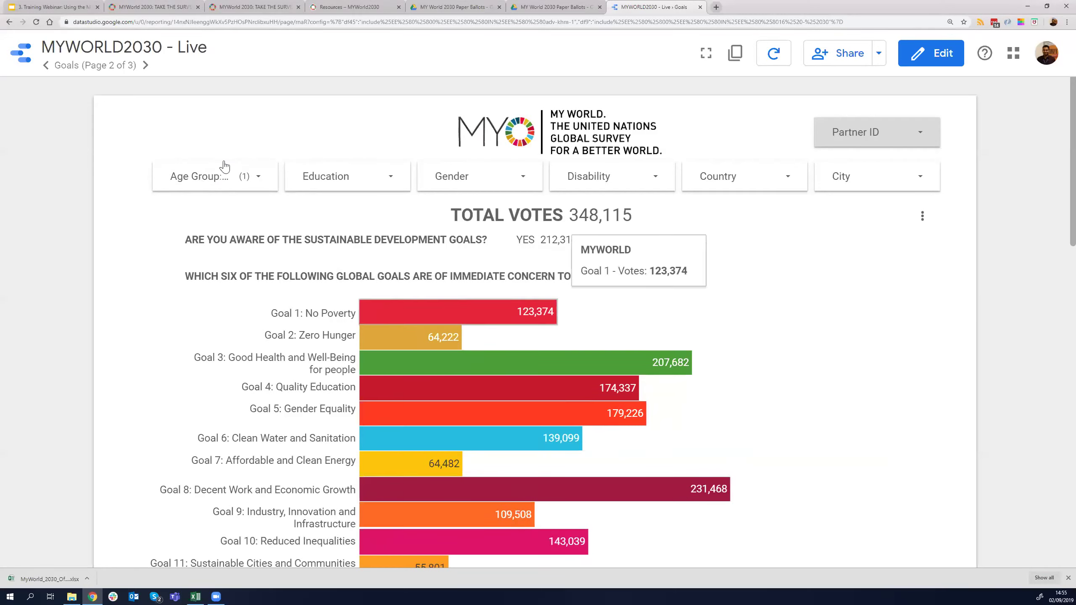
Step: Switch the age group filter to 61 and above only, and examine the votes for all 17 goals
{"action": "left_click", "coordinate": [254, 178]}
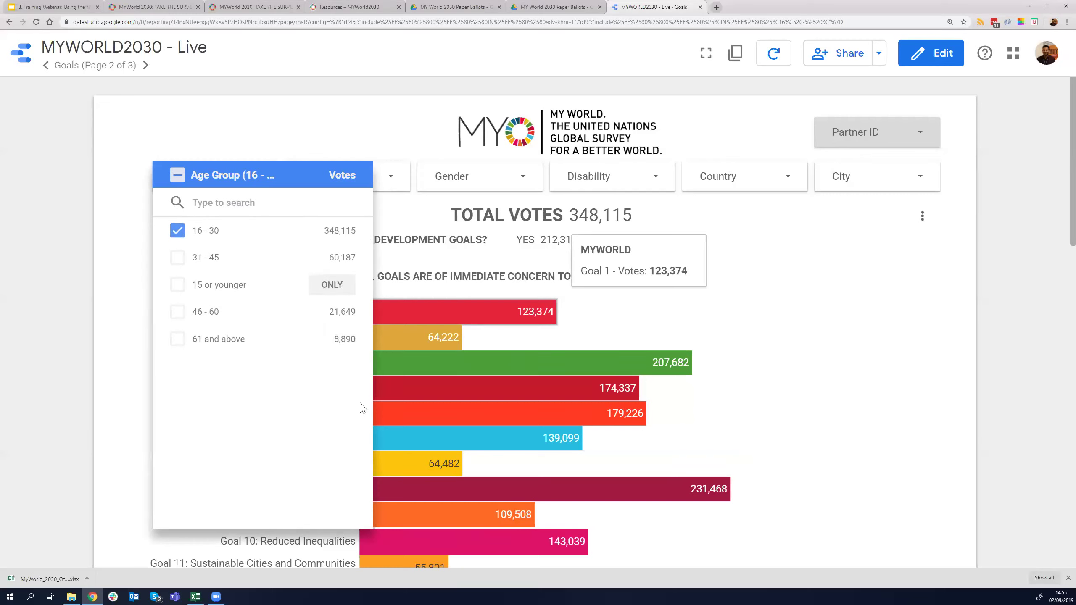
{"action": "left_click", "coordinate": [335, 340]}
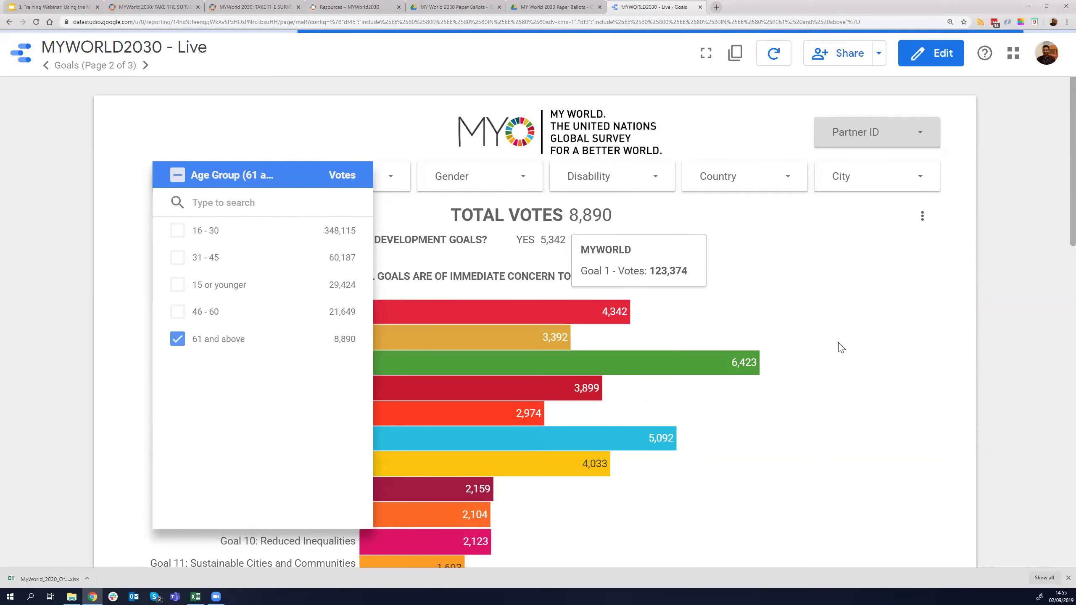
{"action": "left_click", "coordinate": [841, 342]}
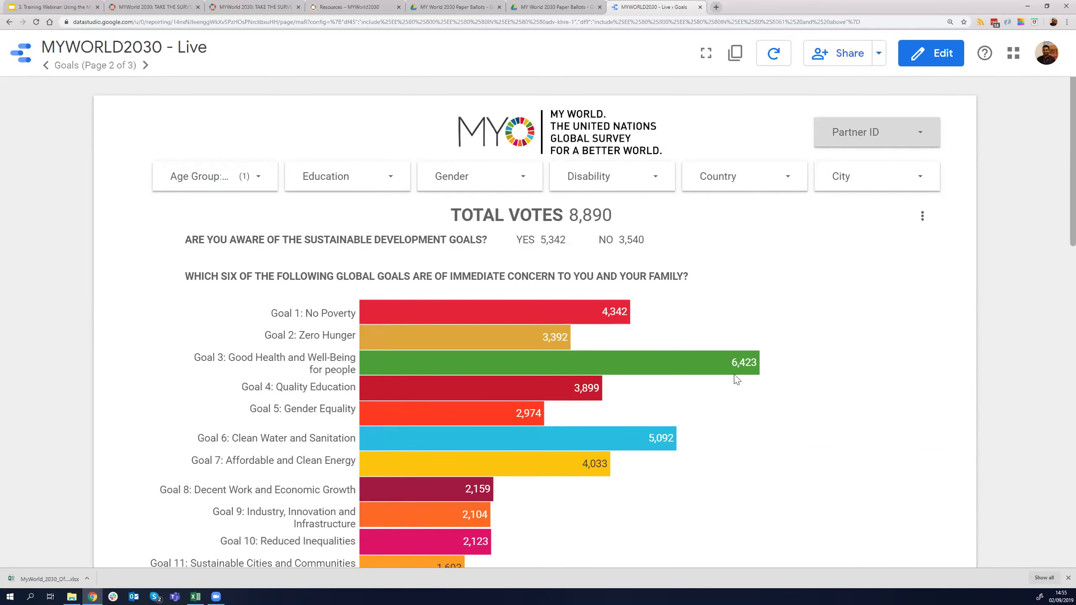
{"action": "scroll", "coordinate": [794, 406], "scroll_direction": "down", "scroll_amount": 6}
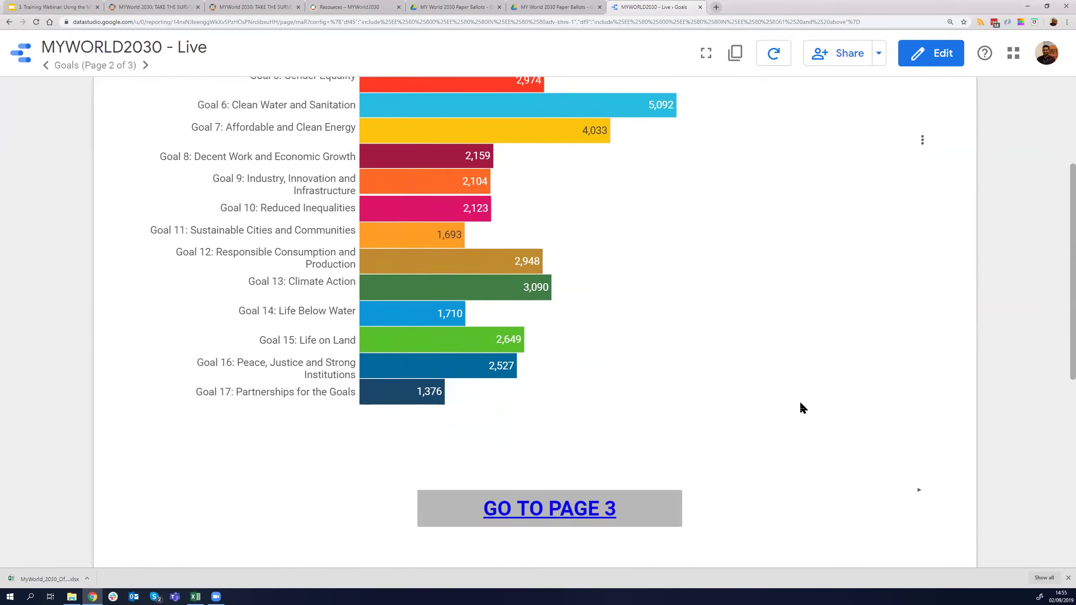
{"action": "scroll", "coordinate": [801, 404], "scroll_direction": "up", "scroll_amount": 6}
Step: Restore the age group filter to all groups by adding 16 - 30, 31 - 45, 15 or younger and 46 - 60
{"action": "left_click", "coordinate": [221, 176]}
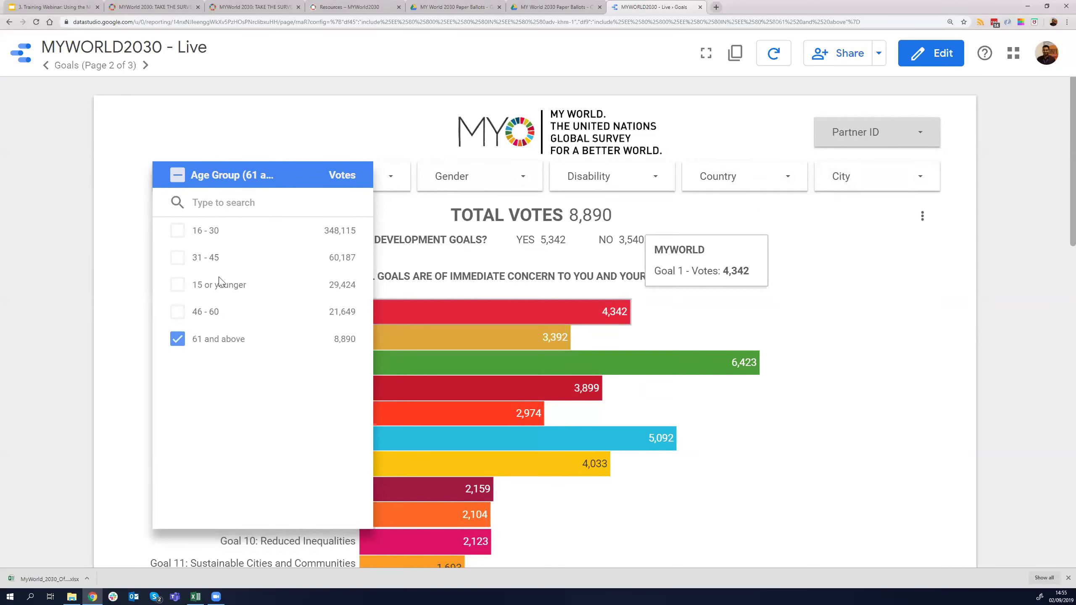
{"action": "left_click", "coordinate": [178, 233]}
{"action": "left_click", "coordinate": [178, 259]}
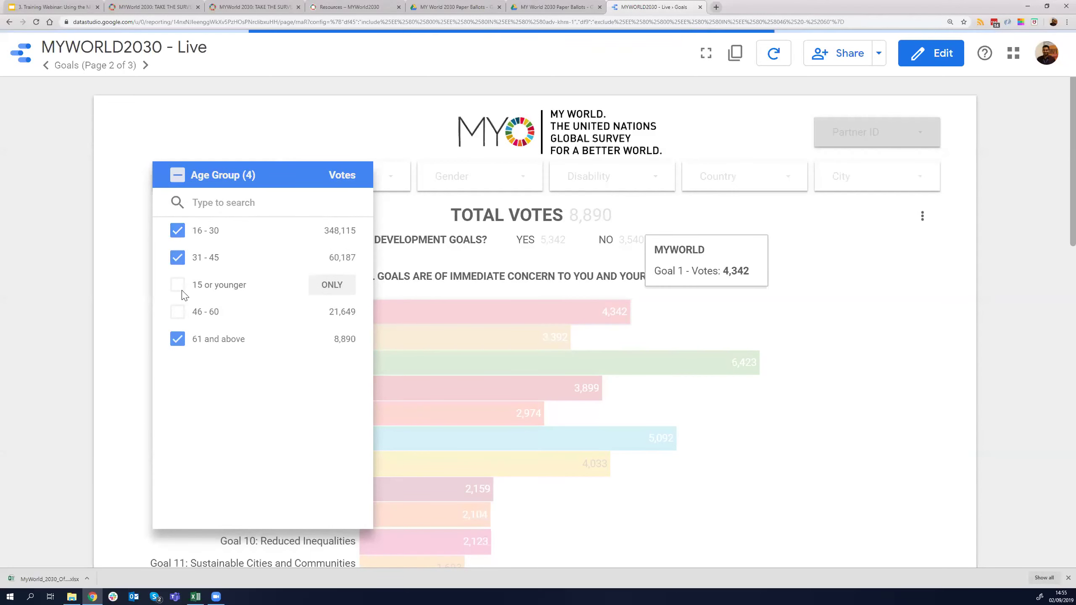
{"action": "left_click", "coordinate": [180, 287]}
{"action": "left_click", "coordinate": [179, 312]}
{"action": "left_click", "coordinate": [807, 197]}
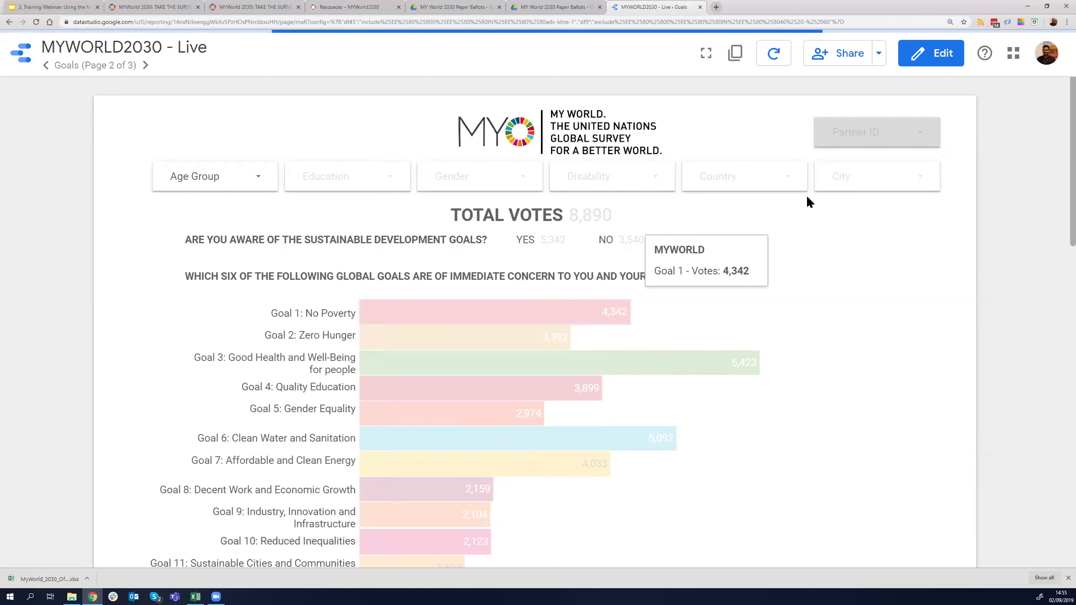
Step: Search the country filter for sri, limit the results to sri lanka, and examine the goal votes
{"action": "left_click", "coordinate": [792, 186]}
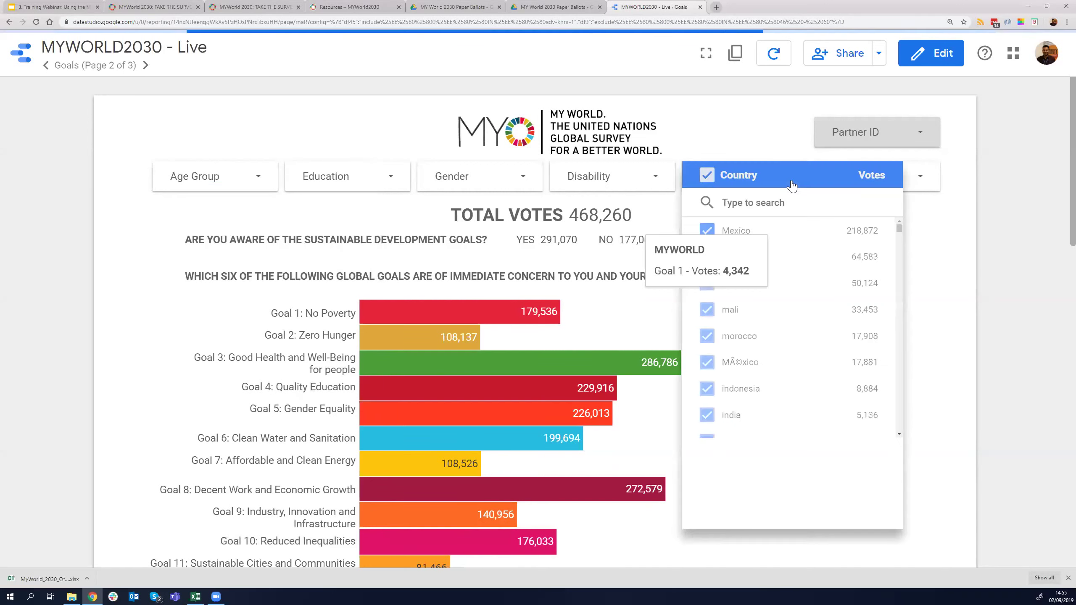
{"action": "left_click", "coordinate": [783, 205]}
{"action": "type", "text": "sri"}
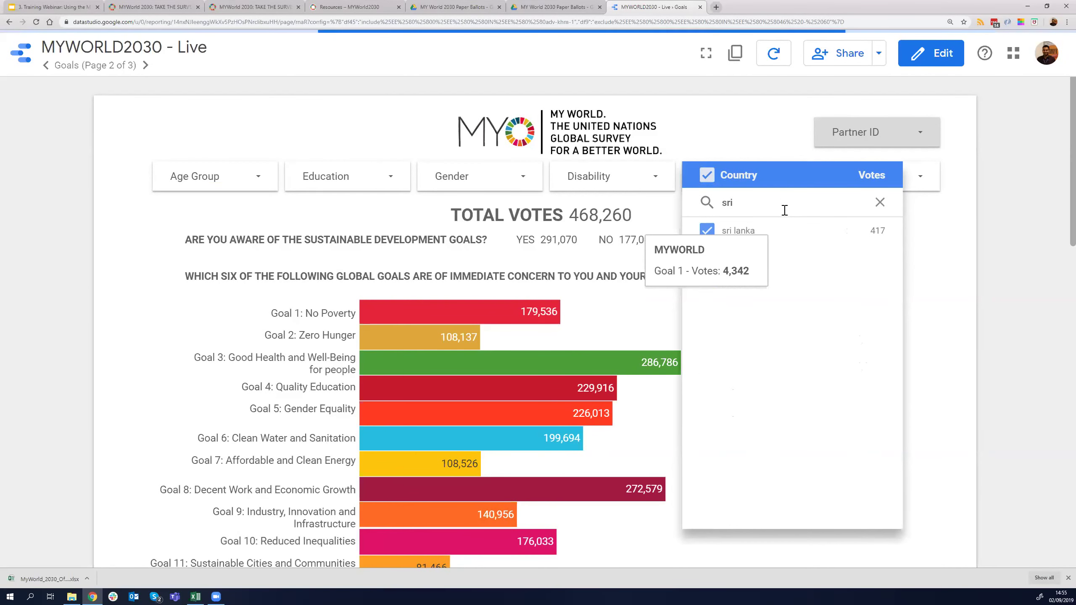
{"action": "left_click", "coordinate": [861, 231]}
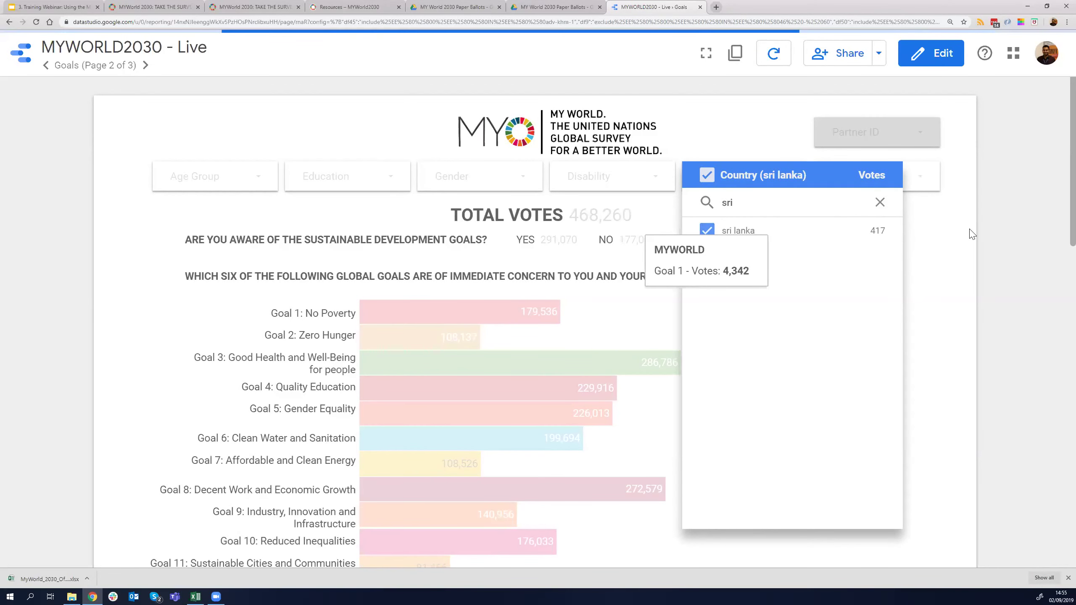
{"action": "left_click", "coordinate": [1031, 177]}
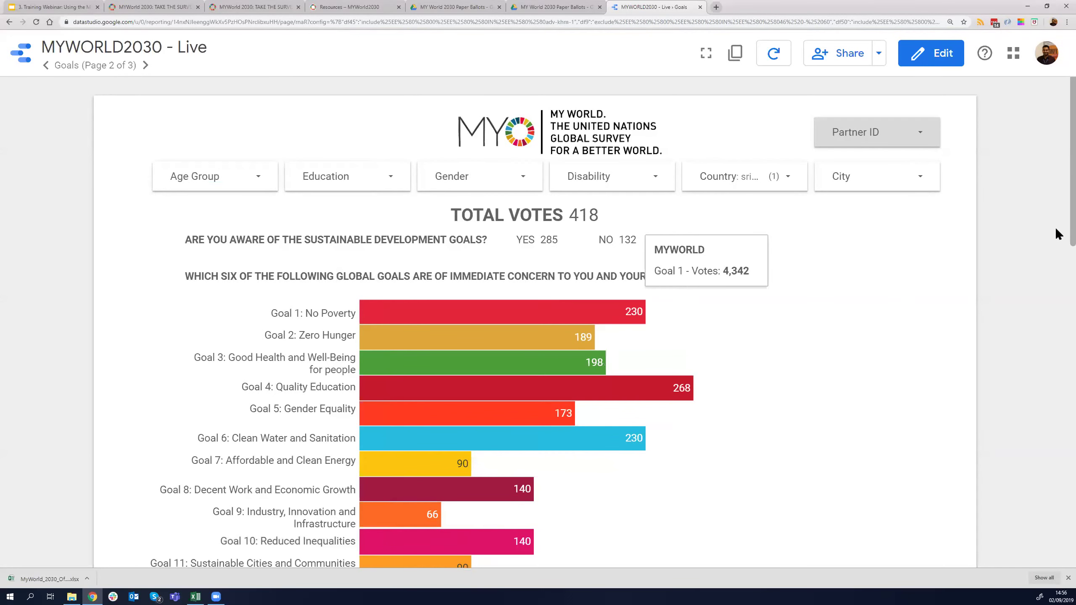
{"action": "scroll", "coordinate": [1058, 231], "scroll_direction": "down", "scroll_amount": 4}
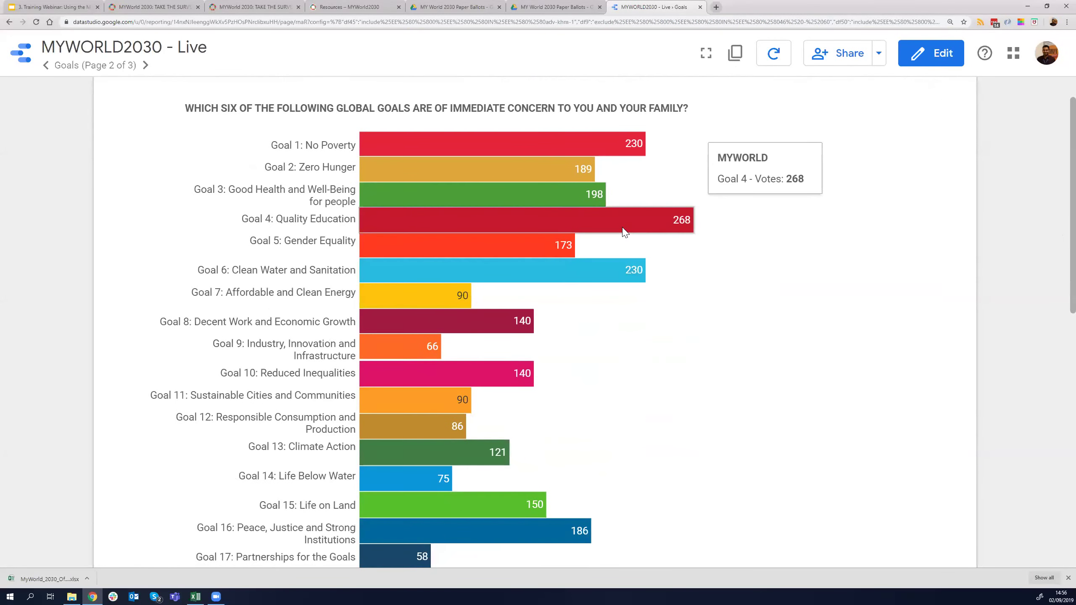
{"action": "scroll", "coordinate": [969, 333], "scroll_direction": "up", "scroll_amount": 4}
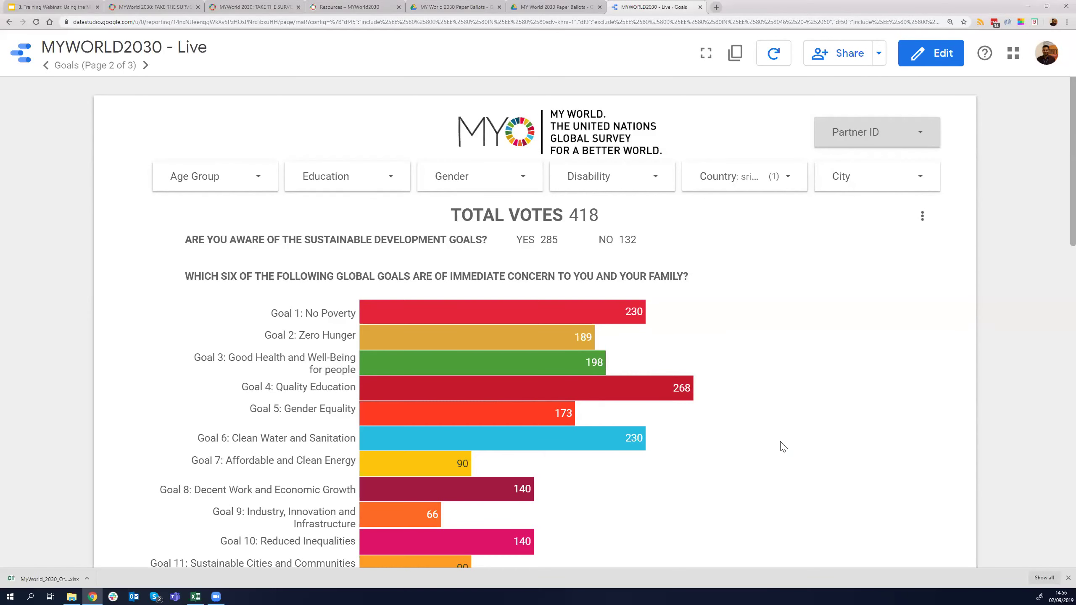
Step: Limit the city filter to colombo, sri lanka only, and examine the votes across the goals chart
{"action": "left_click", "coordinate": [924, 184]}
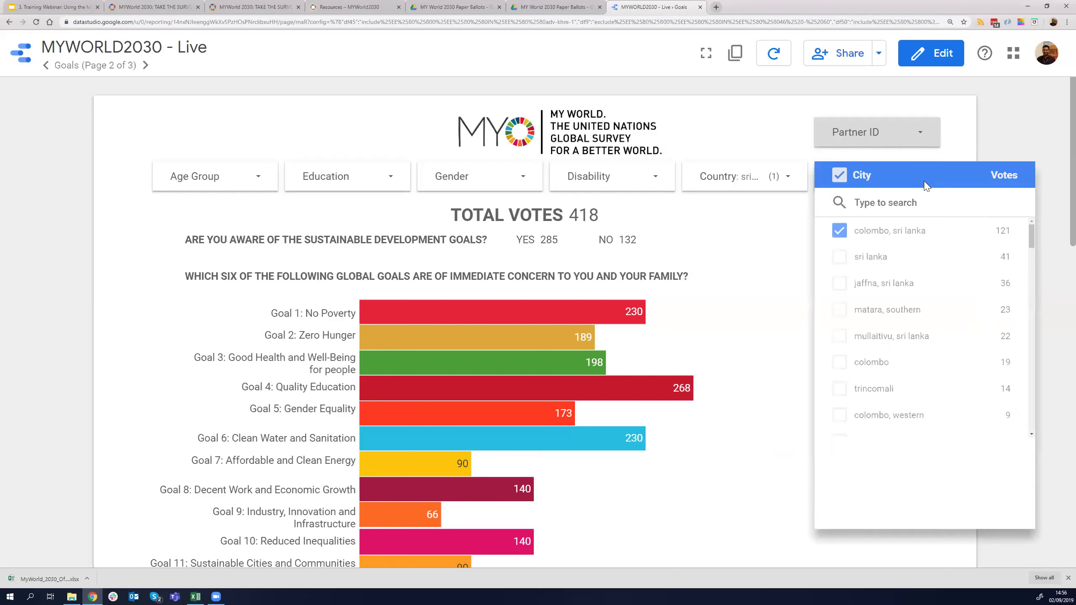
{"action": "left_click", "coordinate": [991, 232]}
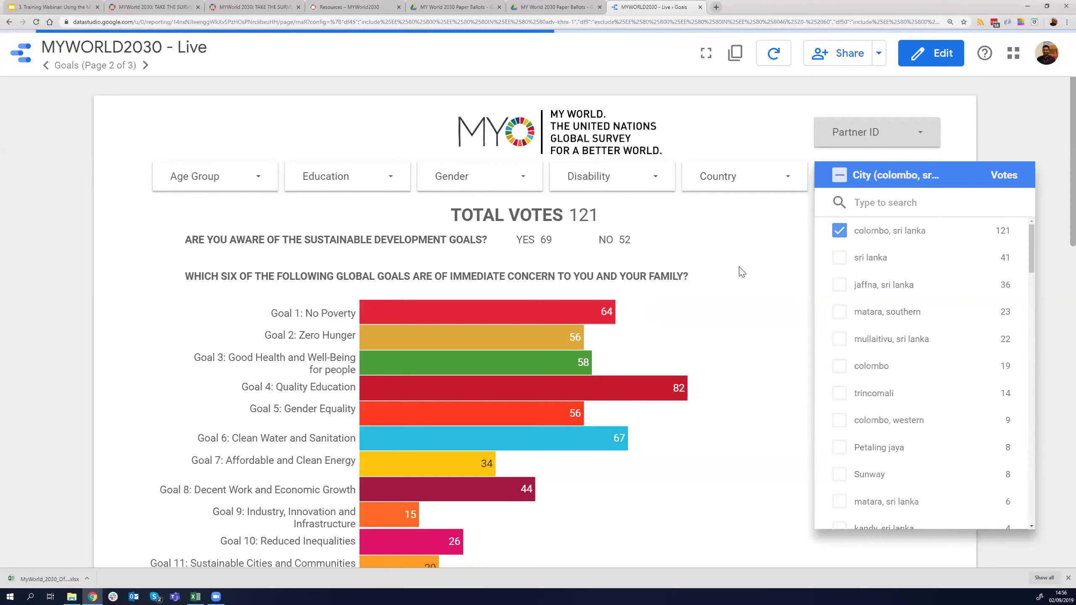
{"action": "left_click", "coordinate": [724, 262]}
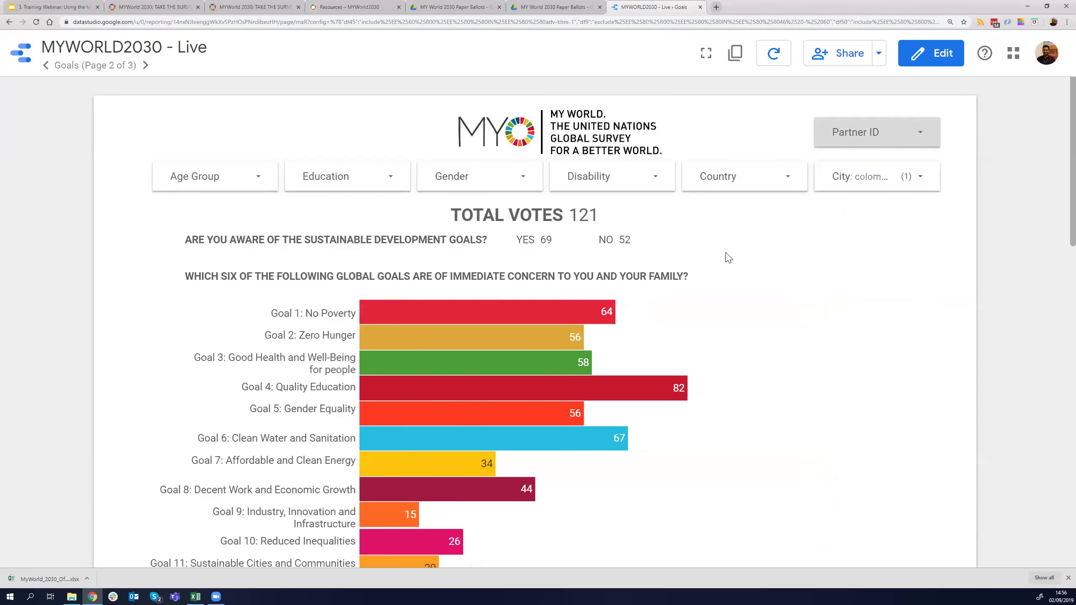
{"action": "scroll", "coordinate": [652, 362], "scroll_direction": "down", "scroll_amount": 2}
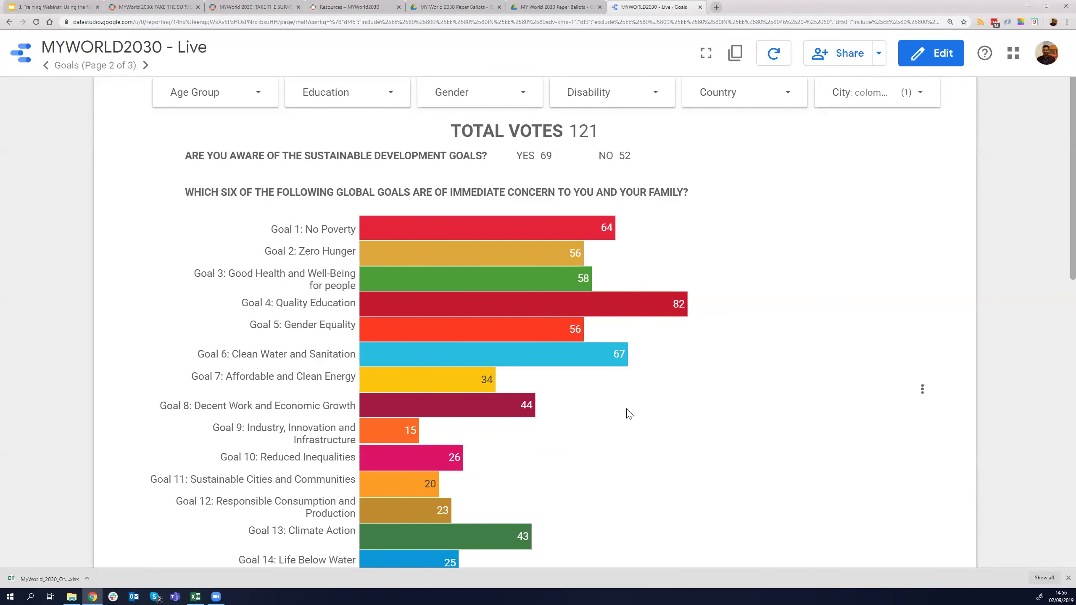
{"action": "scroll", "coordinate": [641, 438], "scroll_direction": "down", "scroll_amount": 5}
{"action": "scroll", "coordinate": [641, 437], "scroll_direction": "up", "scroll_amount": 4}
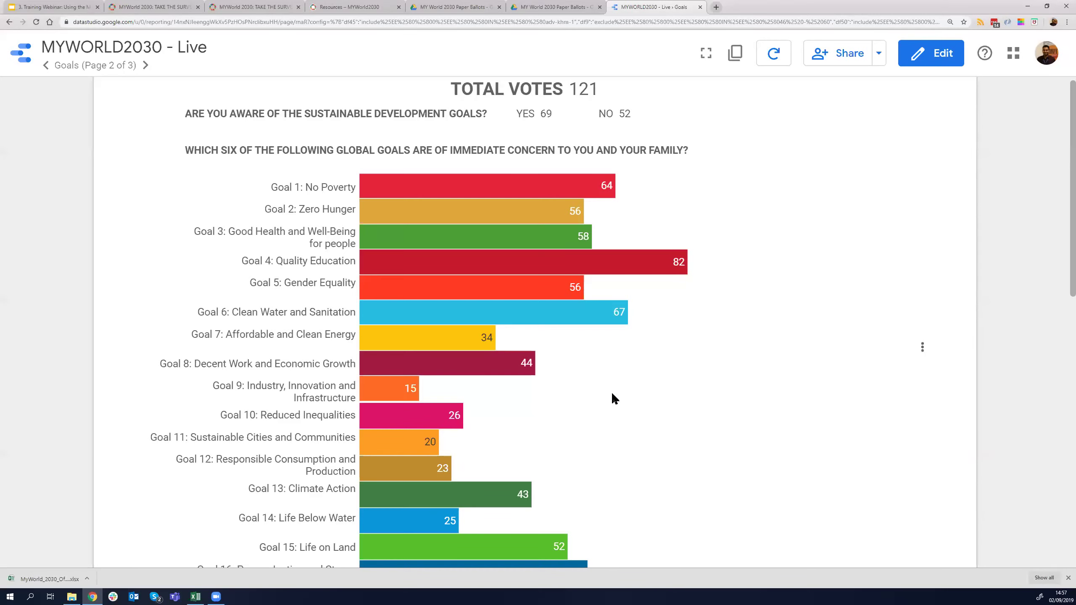
{"action": "scroll", "coordinate": [668, 435], "scroll_direction": "down", "scroll_amount": 6}
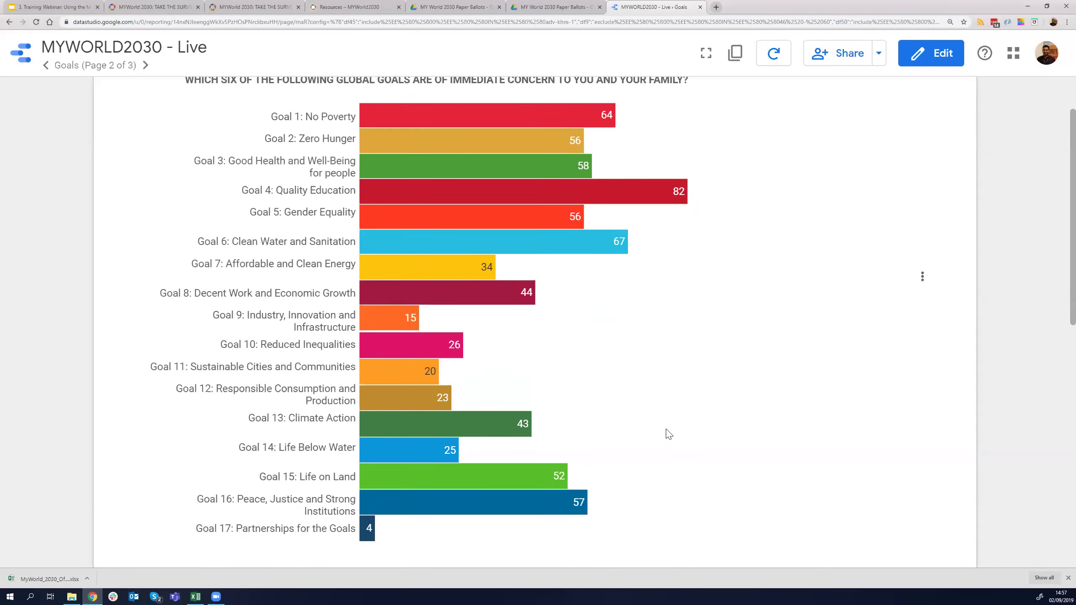
Step: Open the Progress page of the report, search the country filter for Sri, and limit it to sri lanka only
{"action": "left_click", "coordinate": [543, 432]}
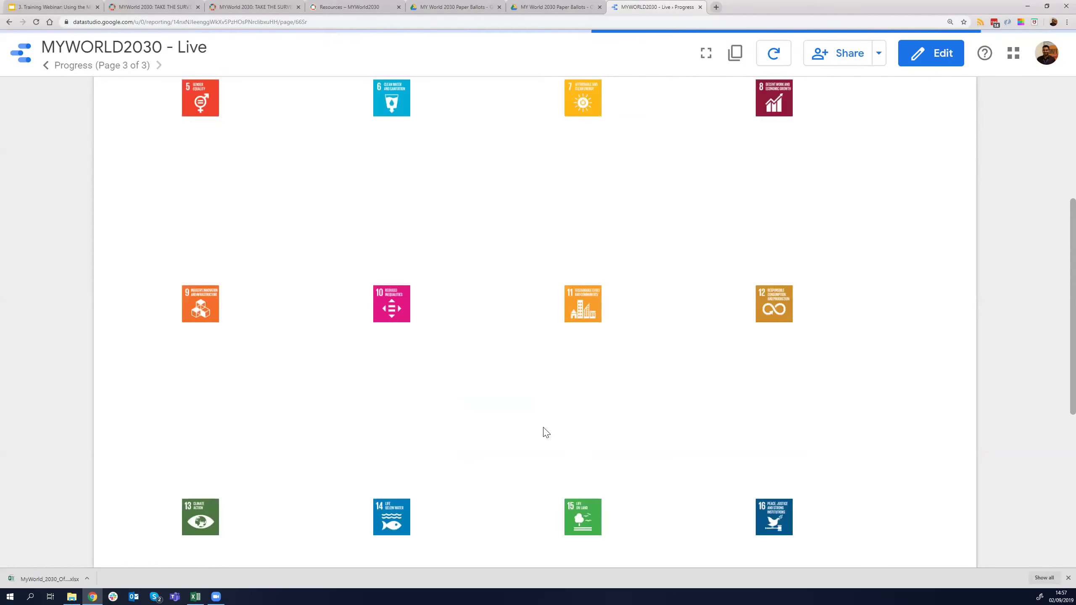
{"action": "scroll", "coordinate": [544, 424], "scroll_direction": "up", "scroll_amount": 6}
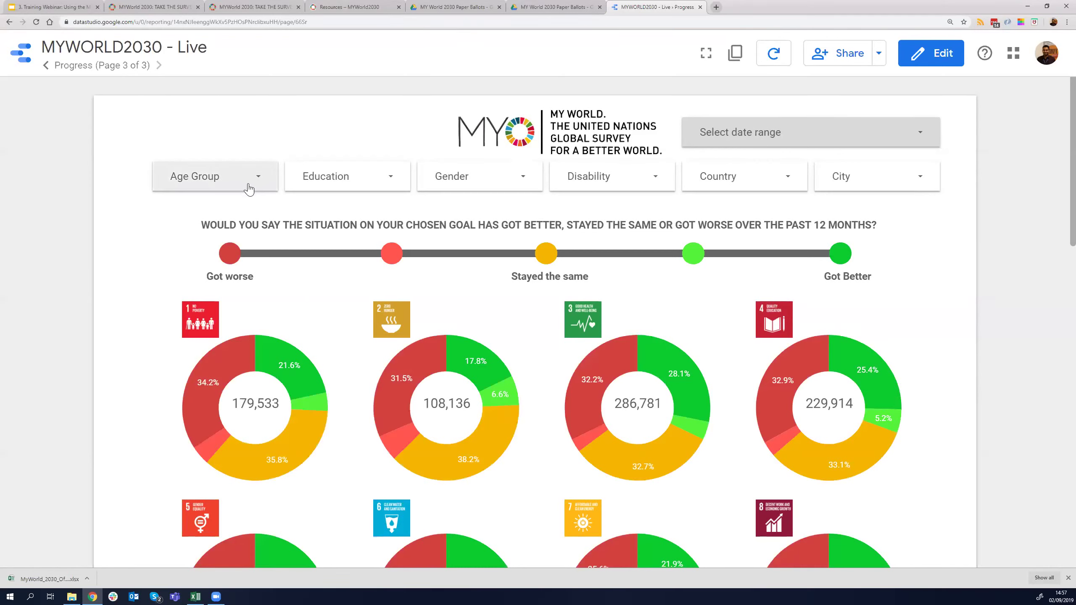
{"action": "left_click", "coordinate": [760, 185]}
{"action": "type", "text": "Sri"}
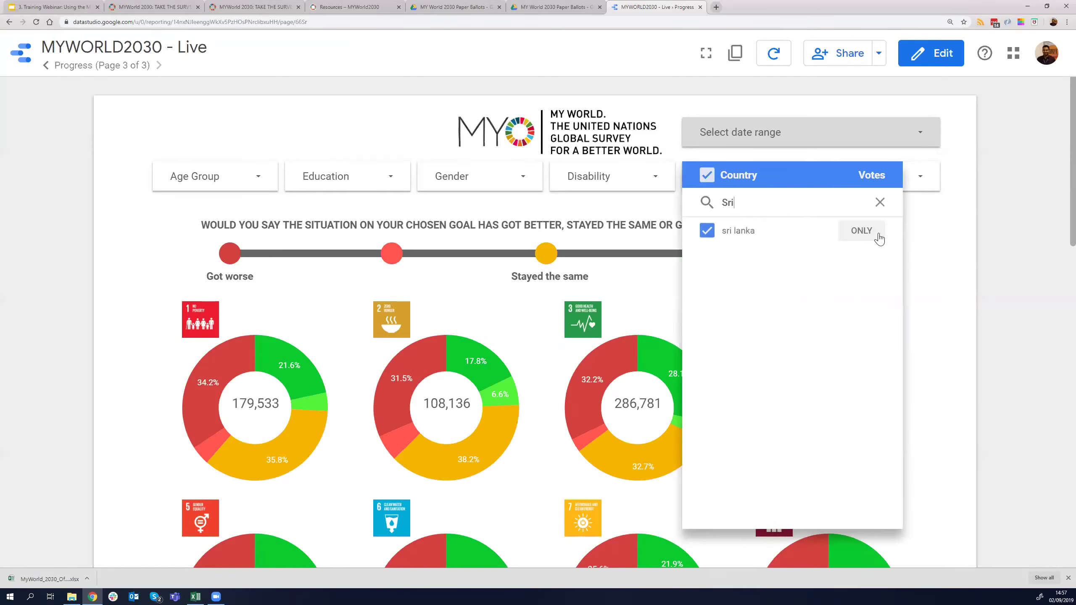
{"action": "left_click", "coordinate": [872, 238]}
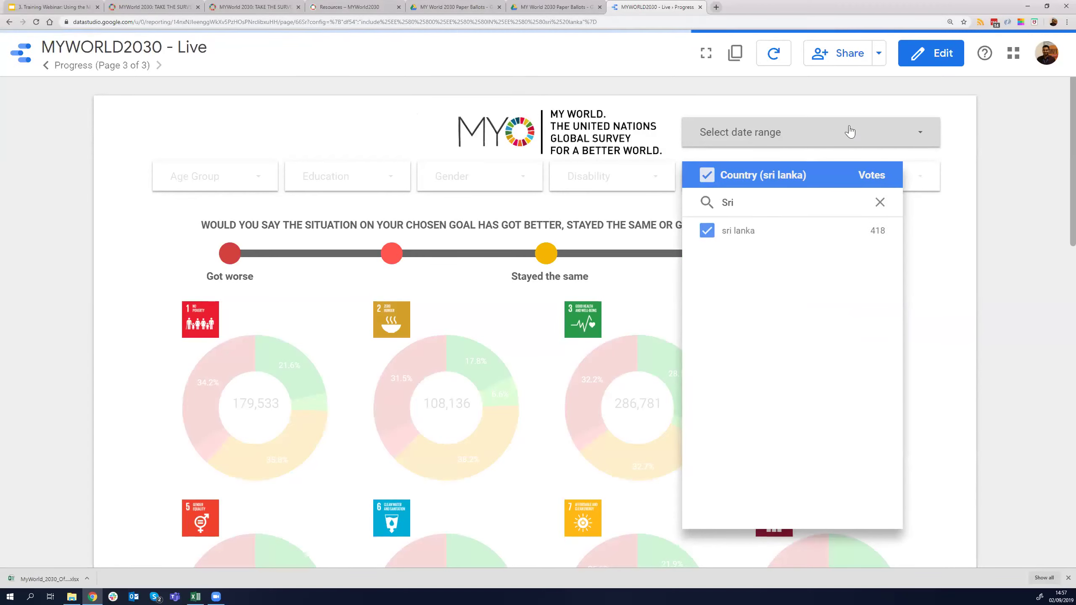
{"action": "left_click", "coordinate": [1025, 140]}
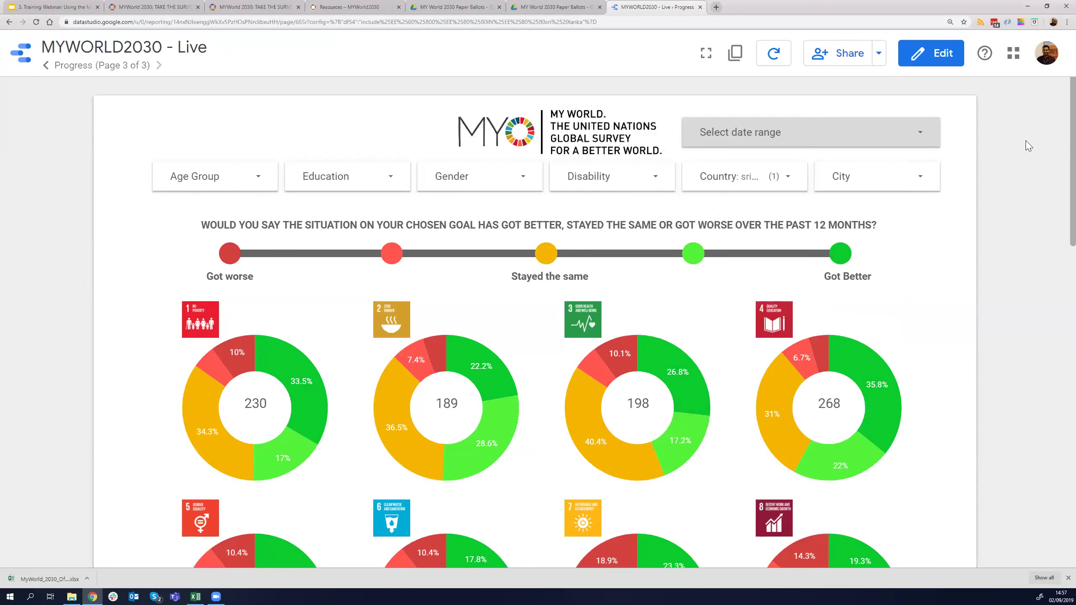
Step: Examine the progress donut charts across the goals for sri lanka, including the getting worse and got better shares
{"action": "scroll", "coordinate": [1023, 139], "scroll_direction": "down", "scroll_amount": 3}
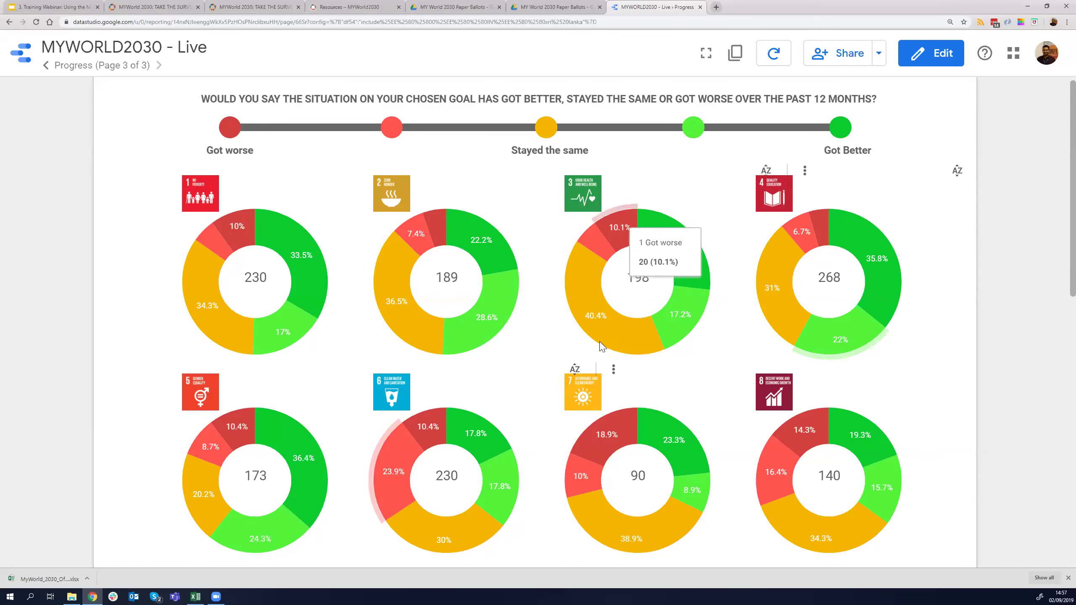
{"action": "scroll", "coordinate": [793, 494], "scroll_direction": "down", "scroll_amount": 7}
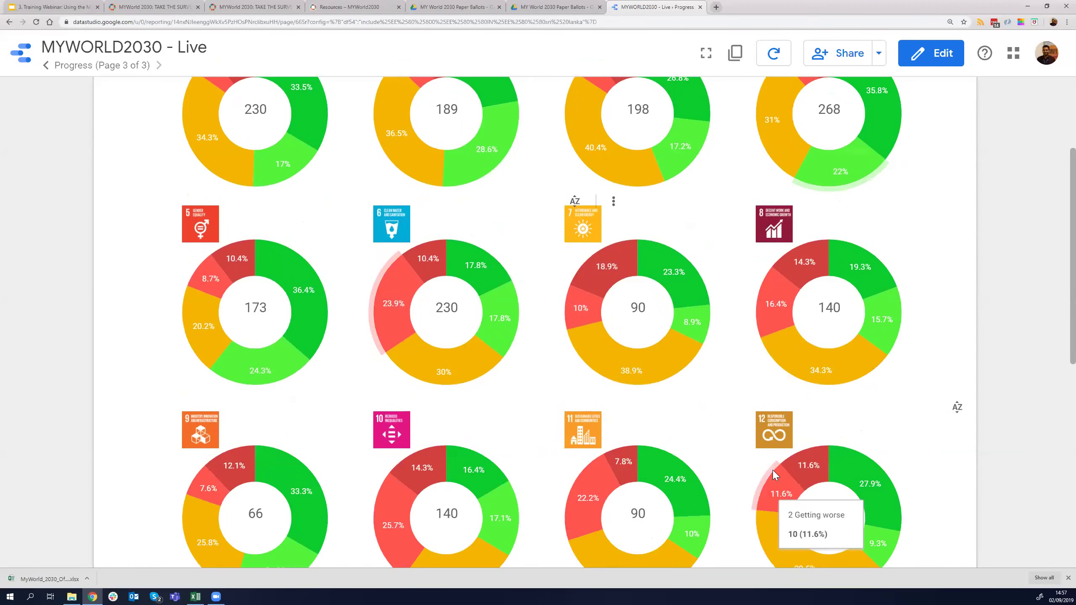
{"action": "scroll", "coordinate": [773, 470], "scroll_direction": "down", "scroll_amount": 4}
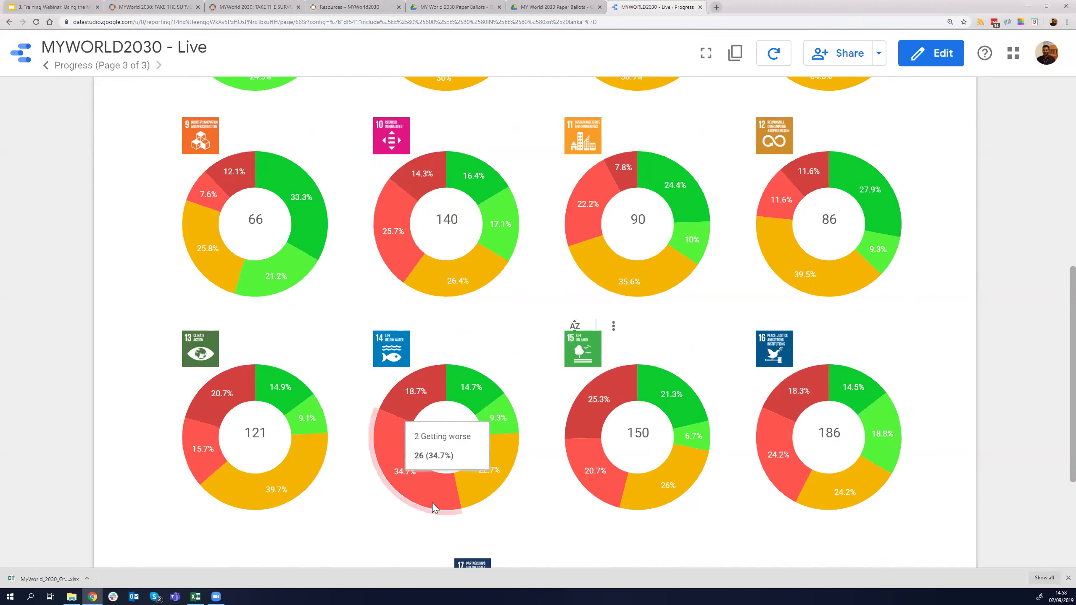
{"action": "scroll", "coordinate": [481, 413], "scroll_direction": "up", "scroll_amount": 2}
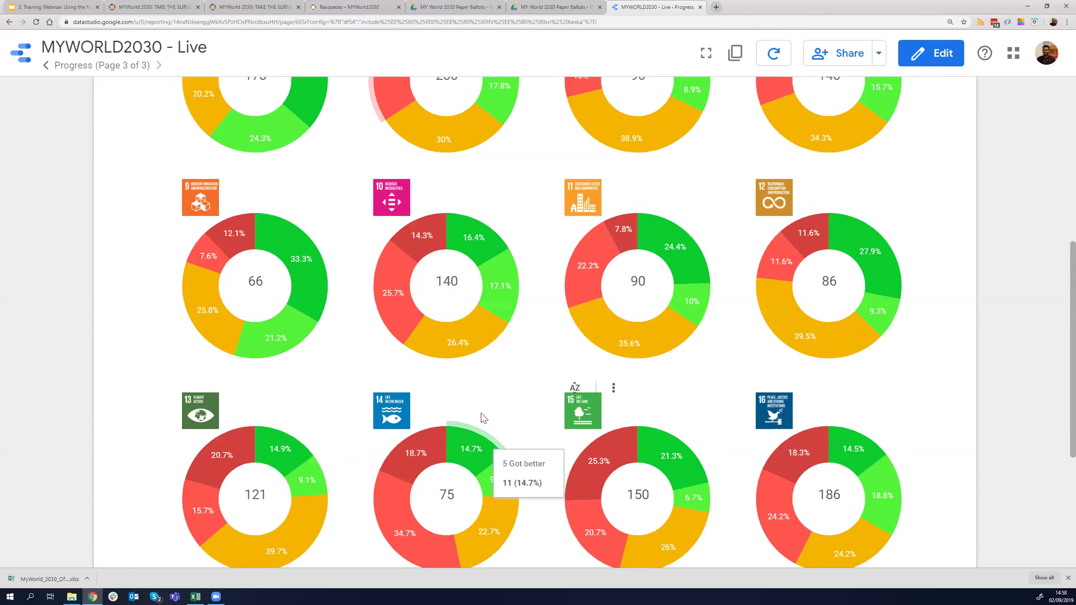
{"action": "scroll", "coordinate": [482, 414], "scroll_direction": "down", "scroll_amount": 1}
{"action": "scroll", "coordinate": [484, 418], "scroll_direction": "up", "scroll_amount": 10}
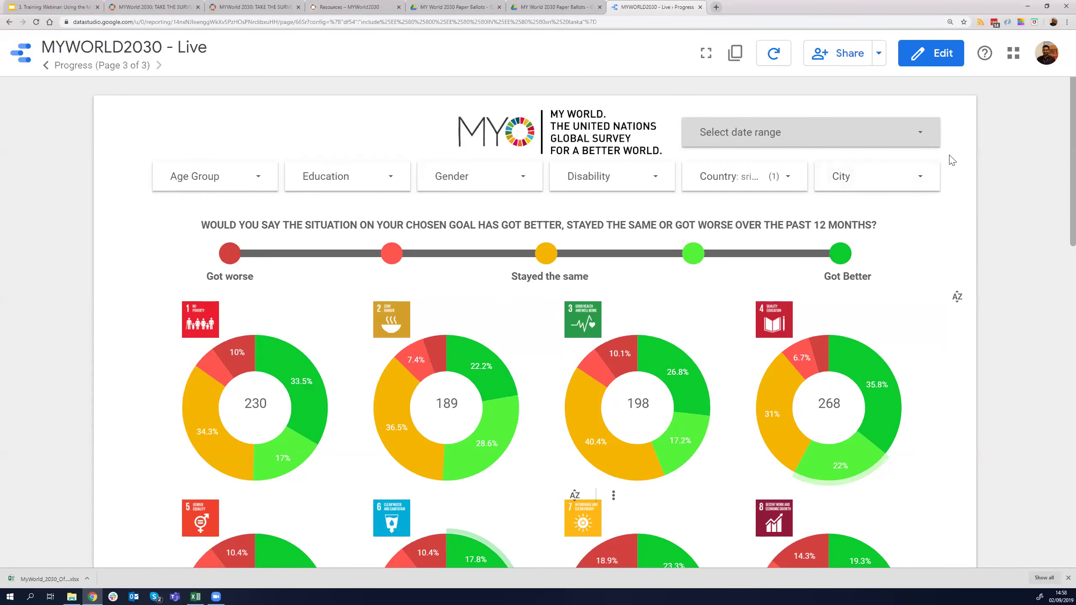
Step: Look at the date range options on the Progress page without applying any, and refresh the report data
{"action": "left_click", "coordinate": [921, 138]}
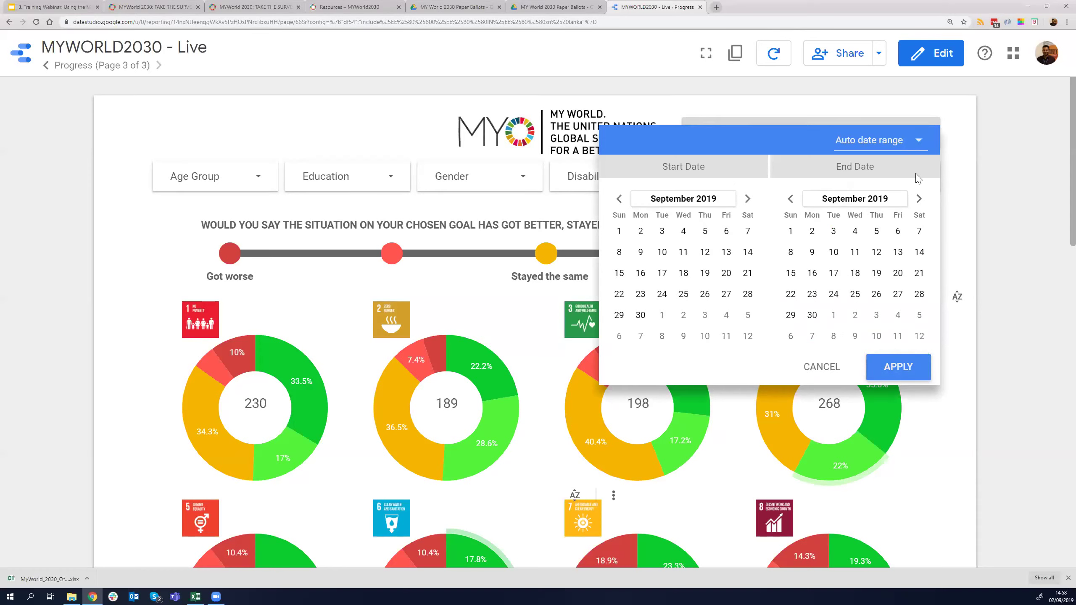
{"action": "left_click", "coordinate": [967, 146]}
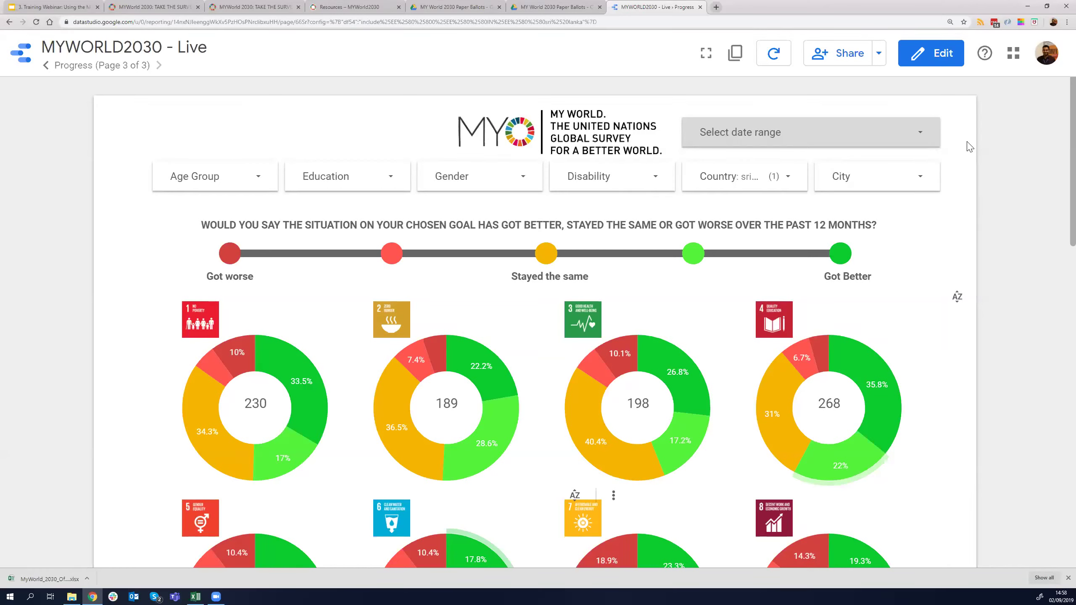
{"action": "left_click", "coordinate": [787, 65]}
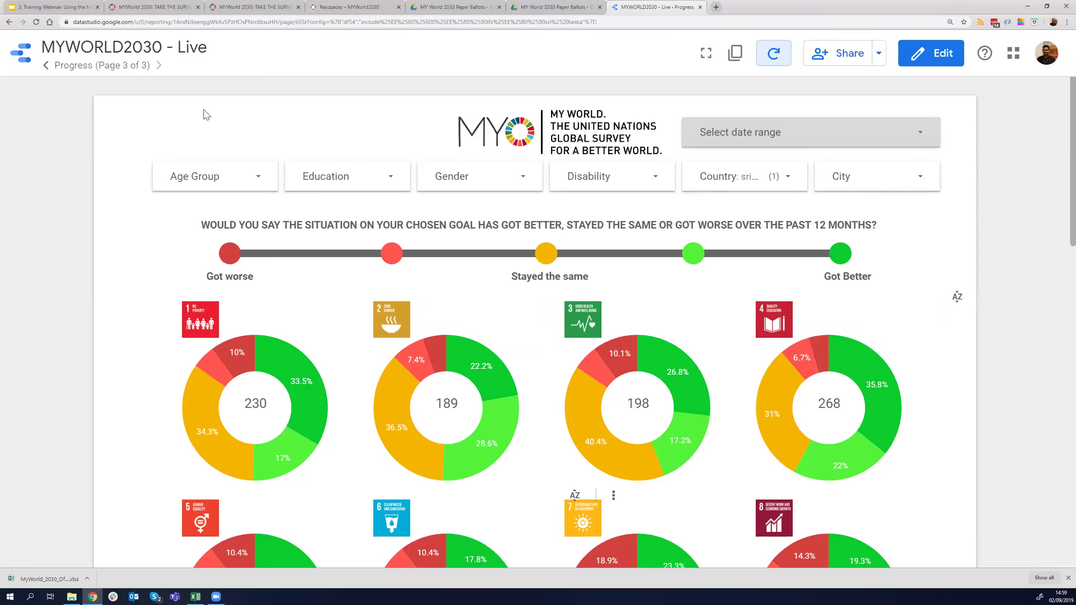
Step: Return to the Goals page and look through the partner IDs available in the Partner ID filter
{"action": "left_click", "coordinate": [44, 68]}
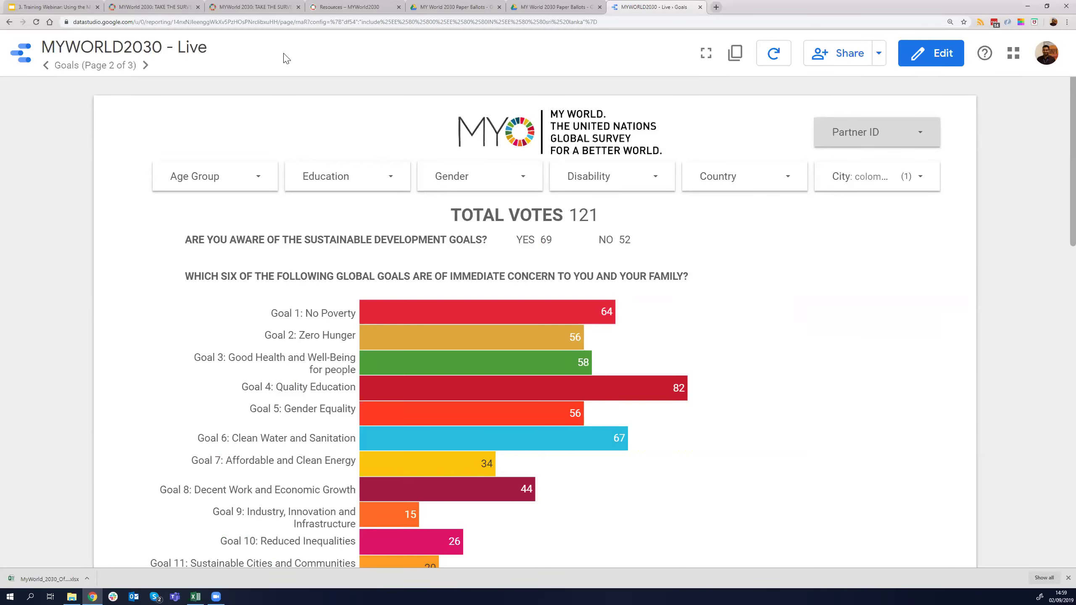
{"action": "left_click", "coordinate": [915, 132]}
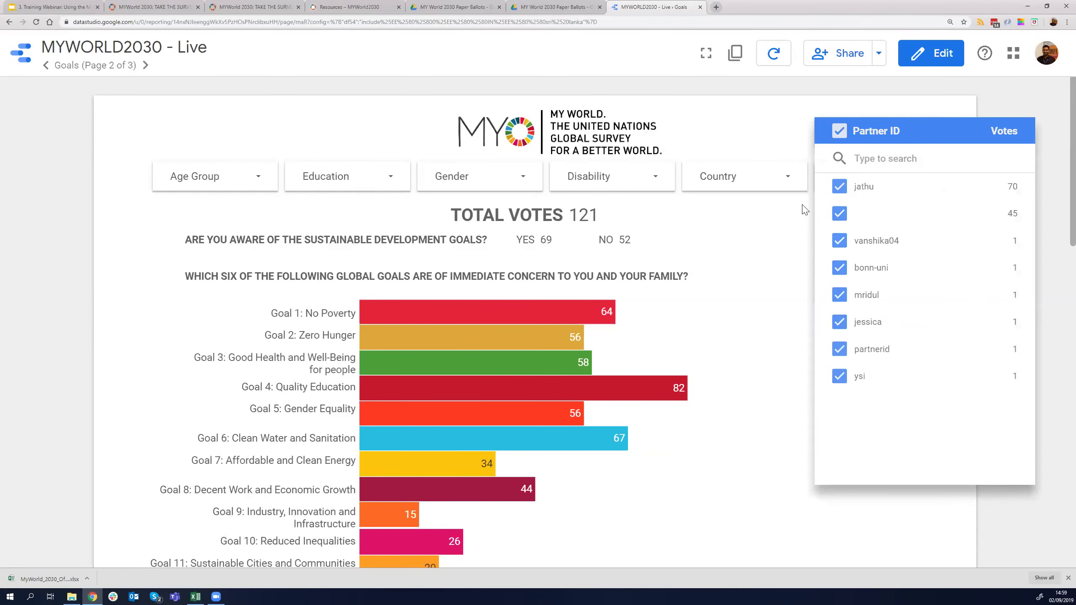
{"action": "left_click", "coordinate": [769, 230]}
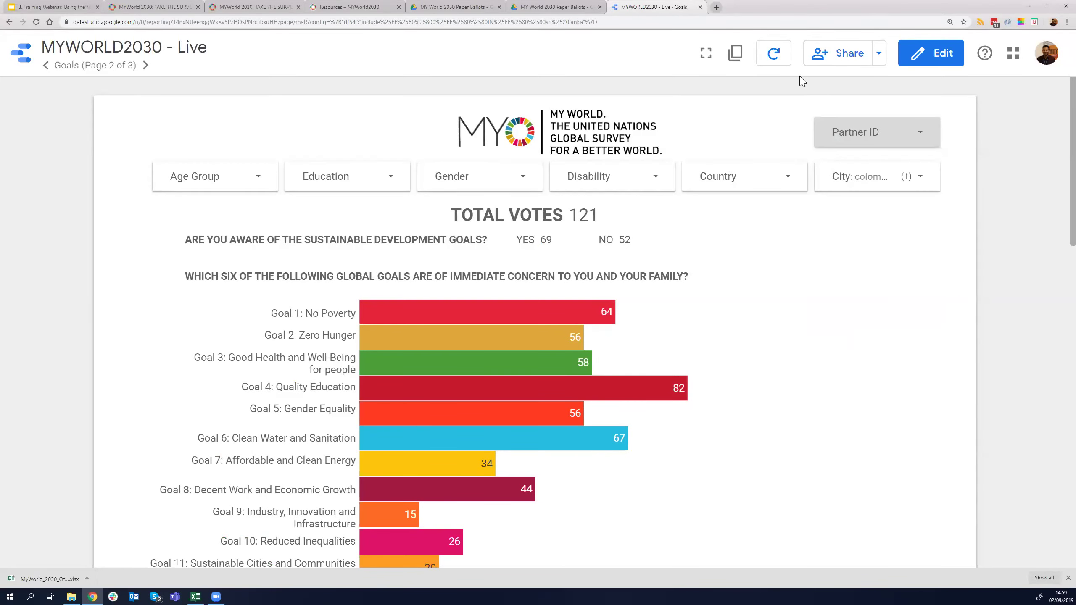
Step: Remove the colombo restriction from the city filter and limit the country filter to sri lanka
{"action": "left_click", "coordinate": [919, 176]}
{"action": "left_click", "coordinate": [839, 230]}
{"action": "left_click", "coordinate": [775, 228]}
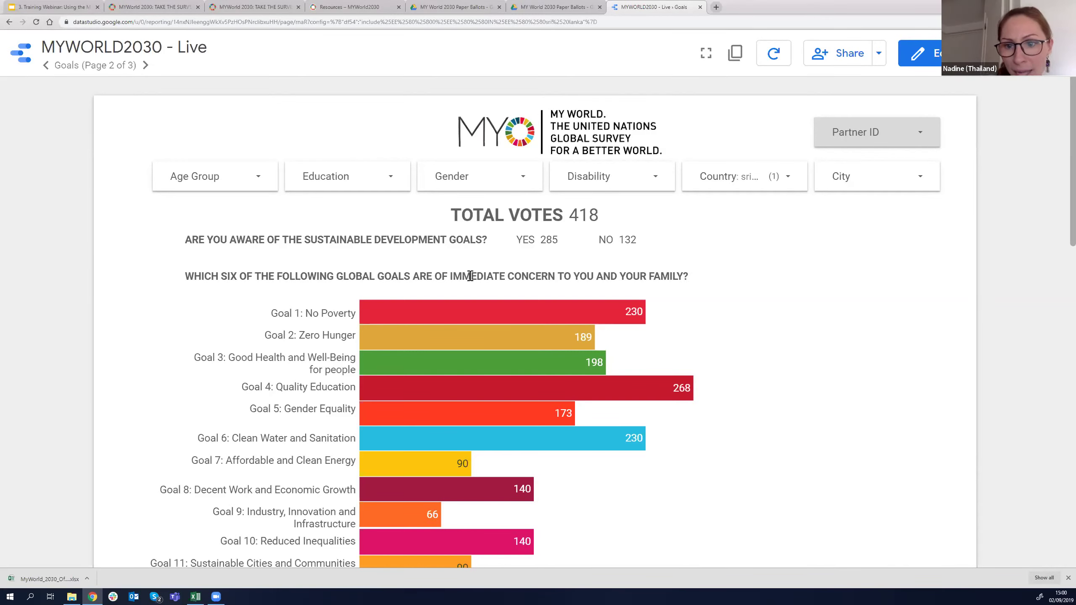
Step: Examine the cities listed in the city filter and the sri lanka votes across the goals chart
{"action": "left_click", "coordinate": [898, 178]}
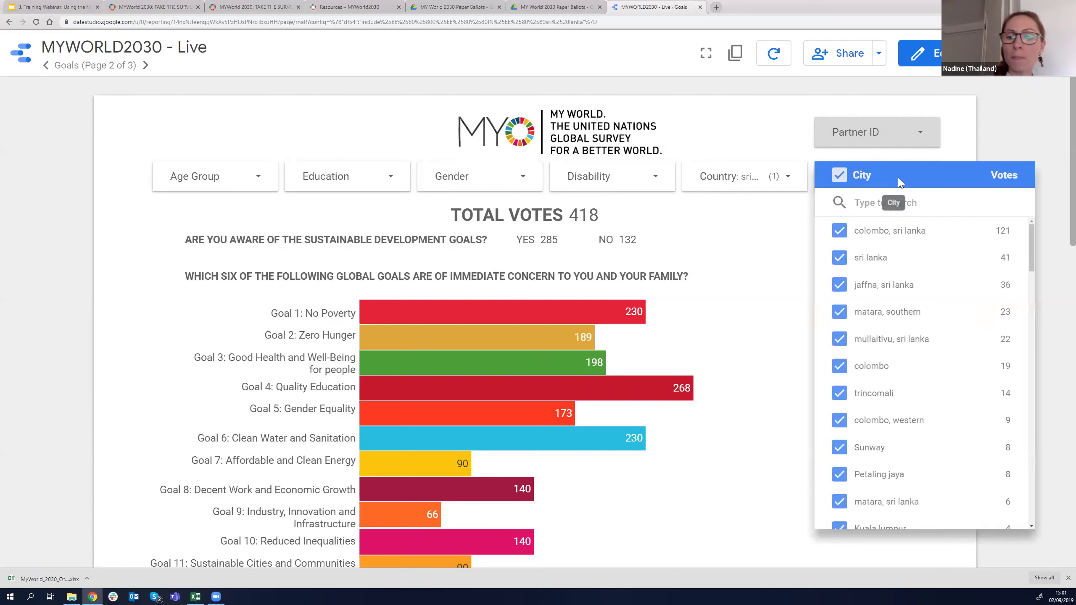
{"action": "left_click", "coordinate": [754, 341]}
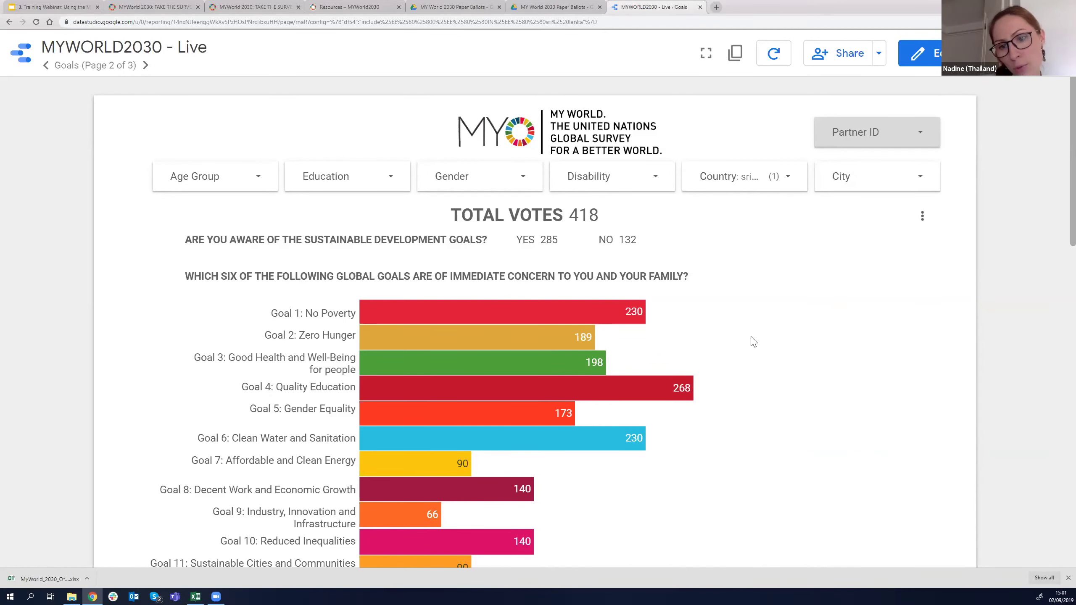
{"action": "scroll", "coordinate": [748, 344], "scroll_direction": "down", "scroll_amount": 2}
{"action": "scroll", "coordinate": [748, 343], "scroll_direction": "up", "scroll_amount": 2}
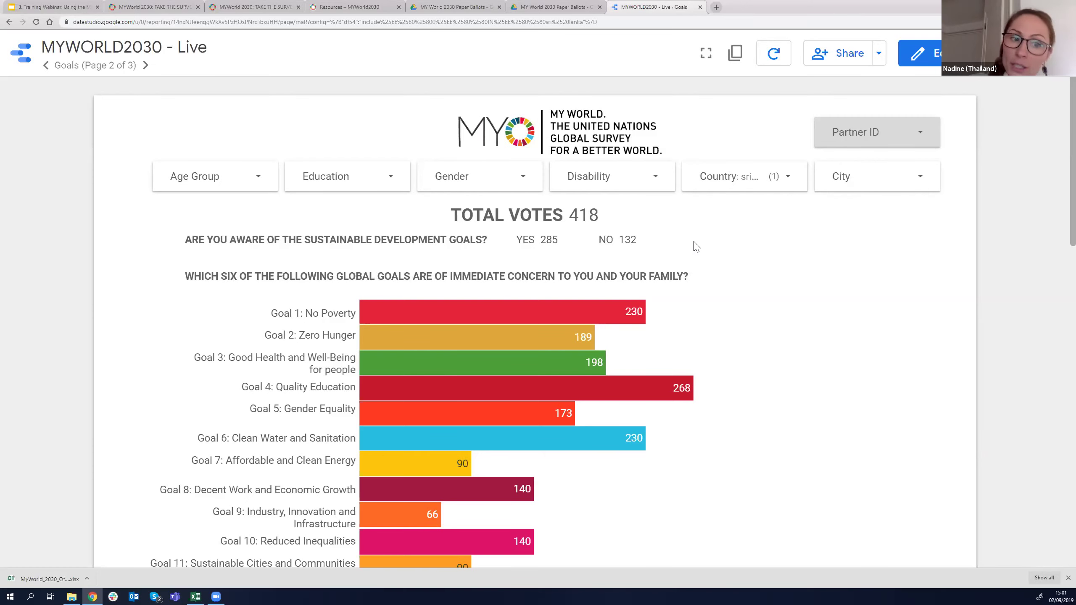
{"action": "scroll", "coordinate": [704, 249], "scroll_direction": "down", "scroll_amount": 1}
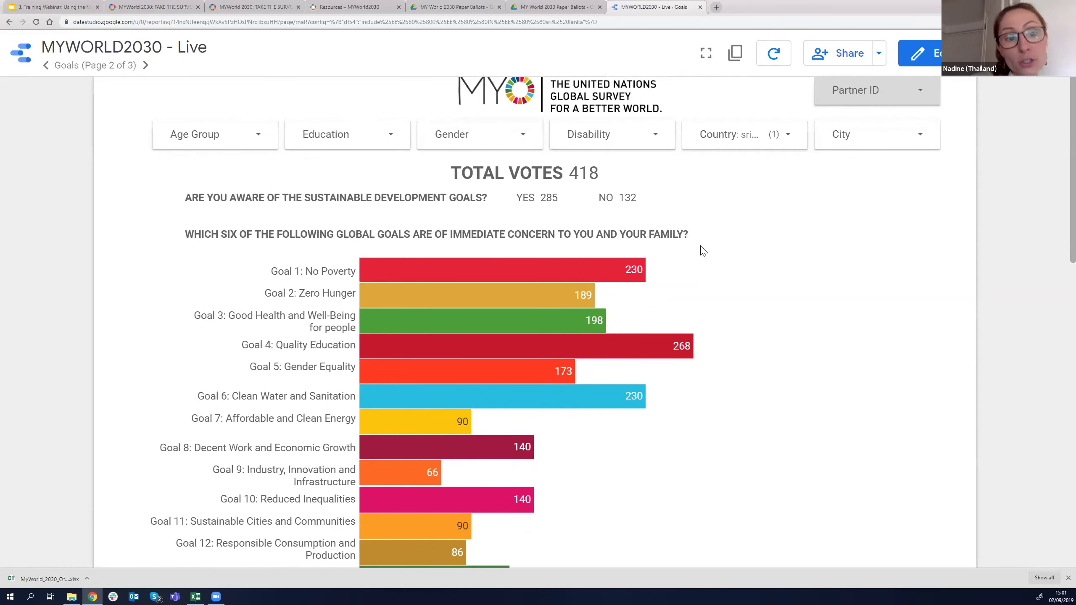
{"action": "scroll", "coordinate": [700, 251], "scroll_direction": "down", "scroll_amount": 2}
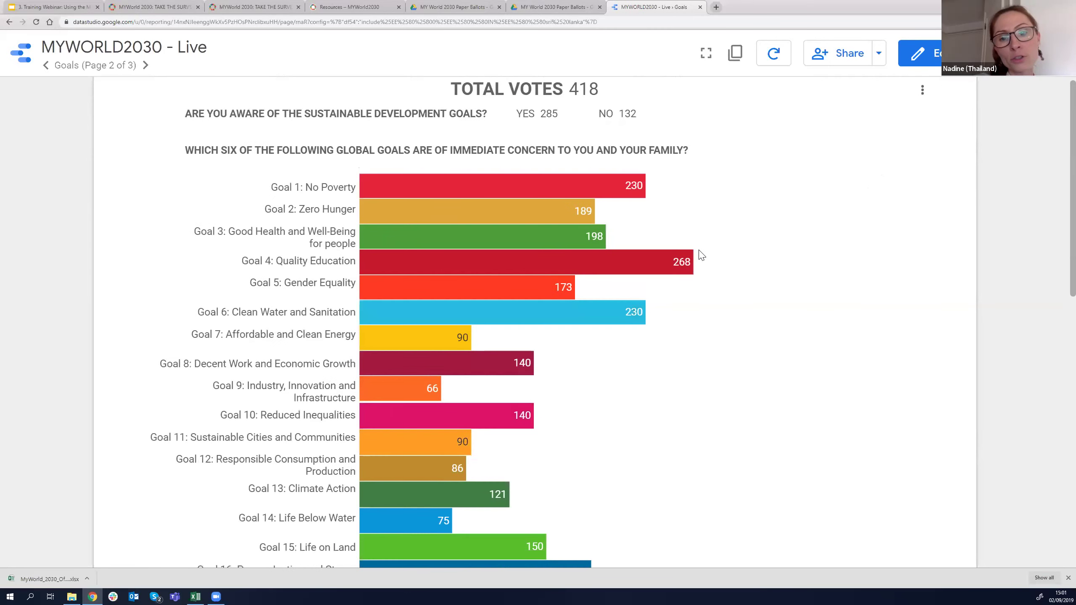
{"action": "scroll", "coordinate": [699, 253], "scroll_direction": "up", "scroll_amount": 3}
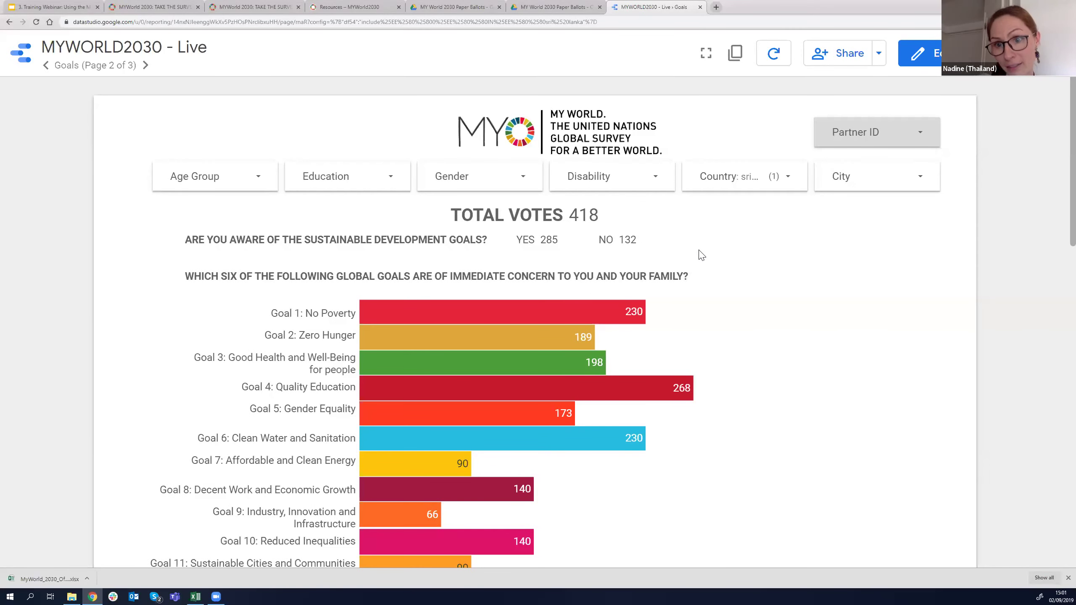
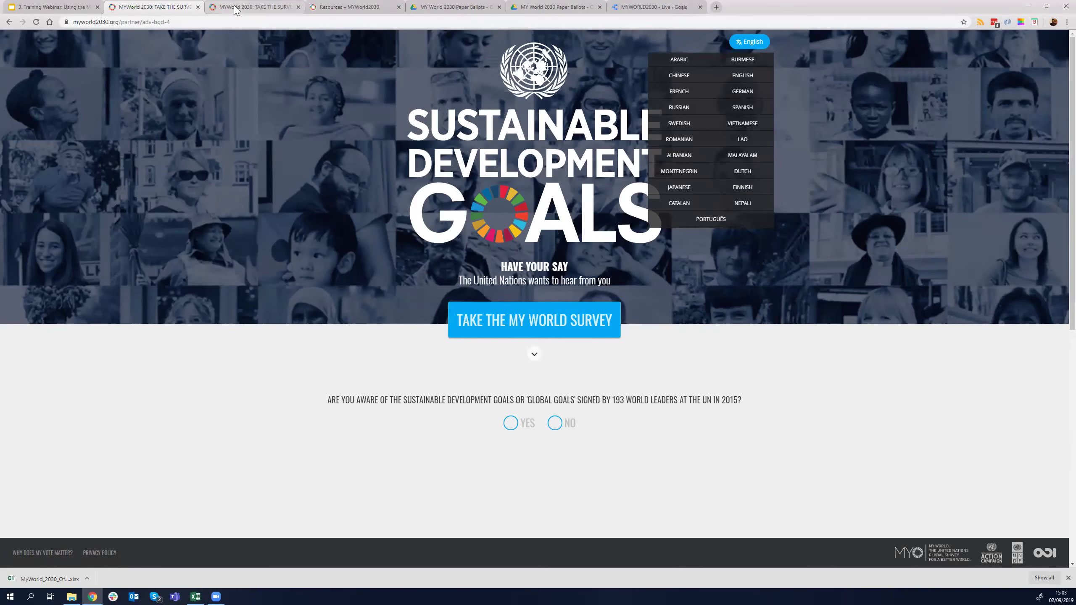
Step: Switch to the training webinar presentation, show the Three (3) URLs to remember slide, and highlight about.myworld2030.org
{"action": "left_click", "coordinate": [206, 13]}
{"action": "left_click", "coordinate": [58, 7]}
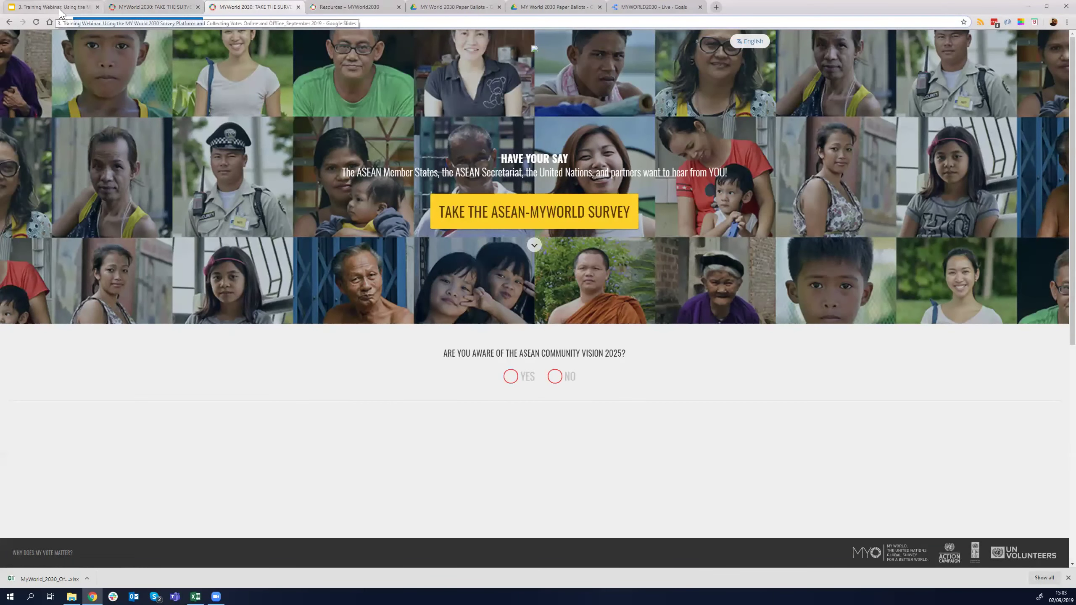
{"action": "left_click", "coordinate": [59, 356]}
{"action": "left_click_drag", "start_coordinate": [273, 337], "coordinate": [555, 344]}
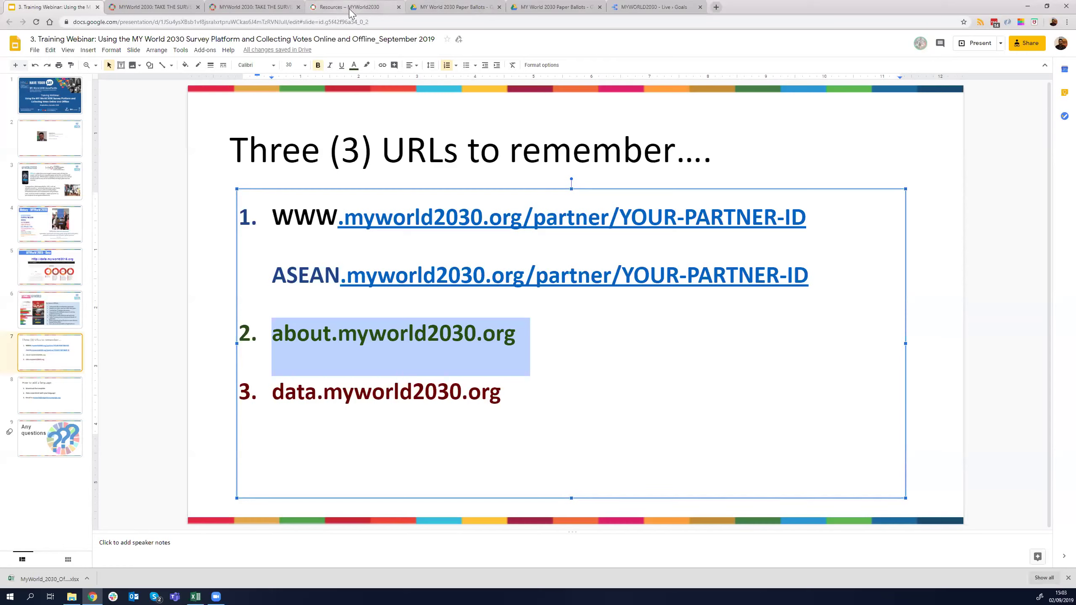
Step: Switch to the MYWorld2030 Resources page and download the Support Translations template
{"action": "left_click", "coordinate": [350, 6]}
{"action": "left_click", "coordinate": [159, 22]}
{"action": "left_click", "coordinate": [172, 22]}
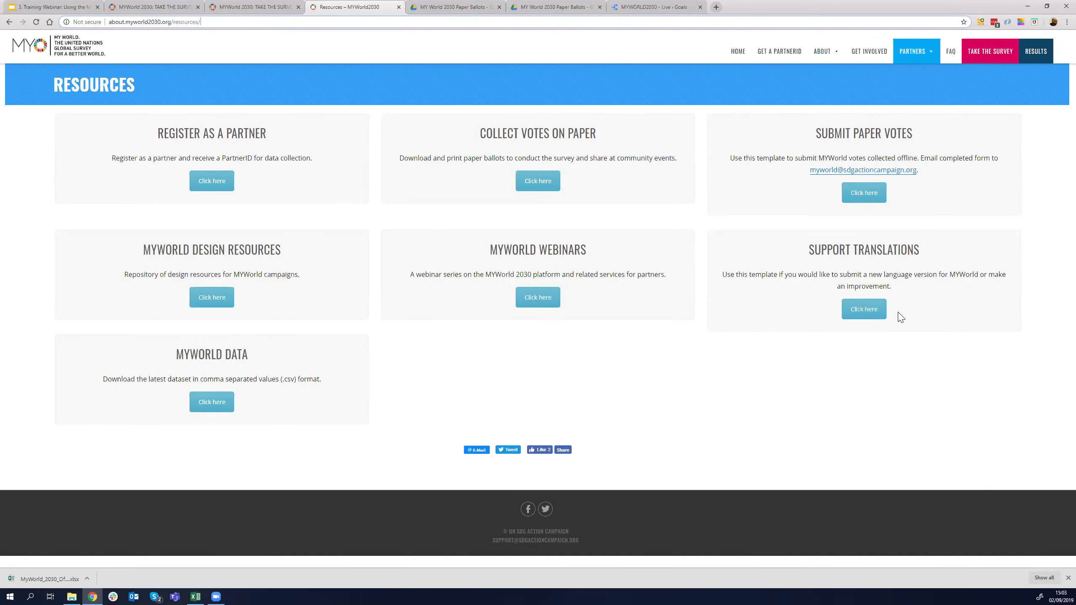
{"action": "left_click", "coordinate": [864, 310]}
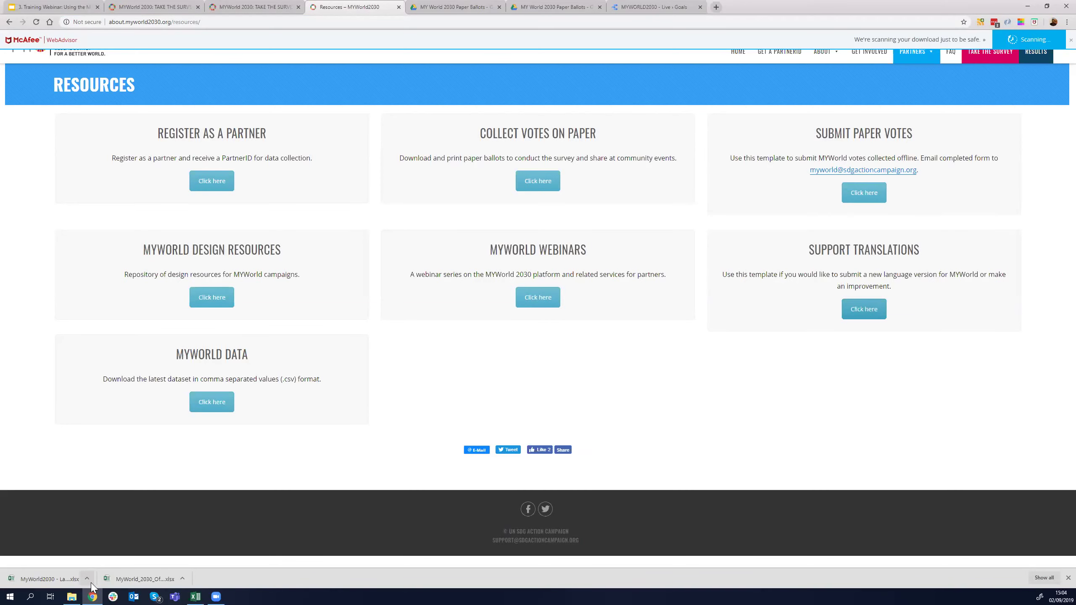
Step: Open the downloaded MyWorld2030 - Languages workbook in Excel, enable editing, and enlarge the Info sheet to 352% zoom
{"action": "left_click", "coordinate": [87, 578]}
{"action": "left_click", "coordinate": [97, 525]}
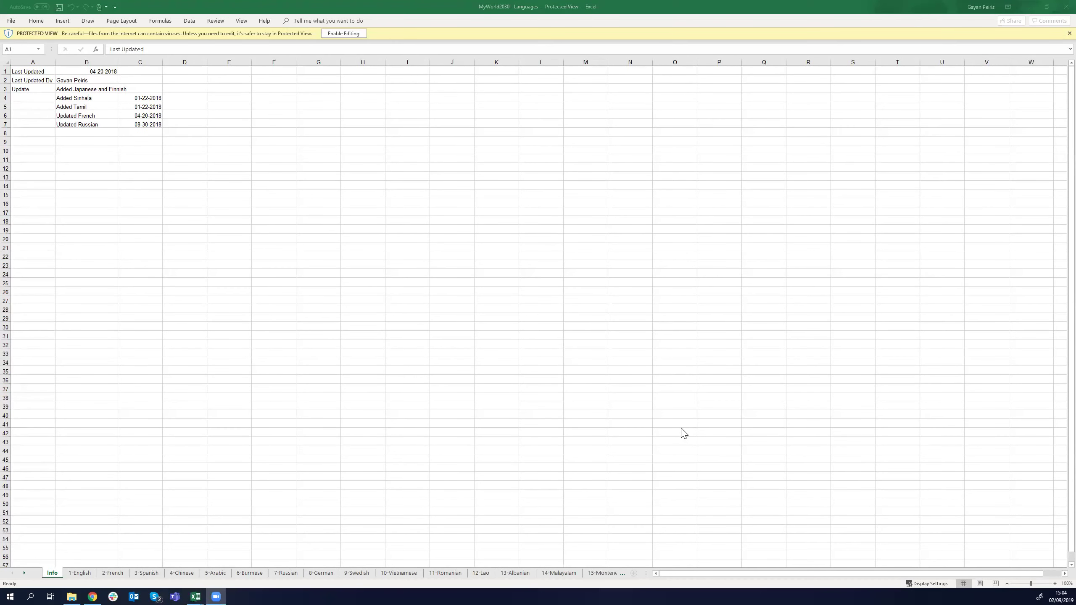
{"action": "left_click", "coordinate": [341, 43]}
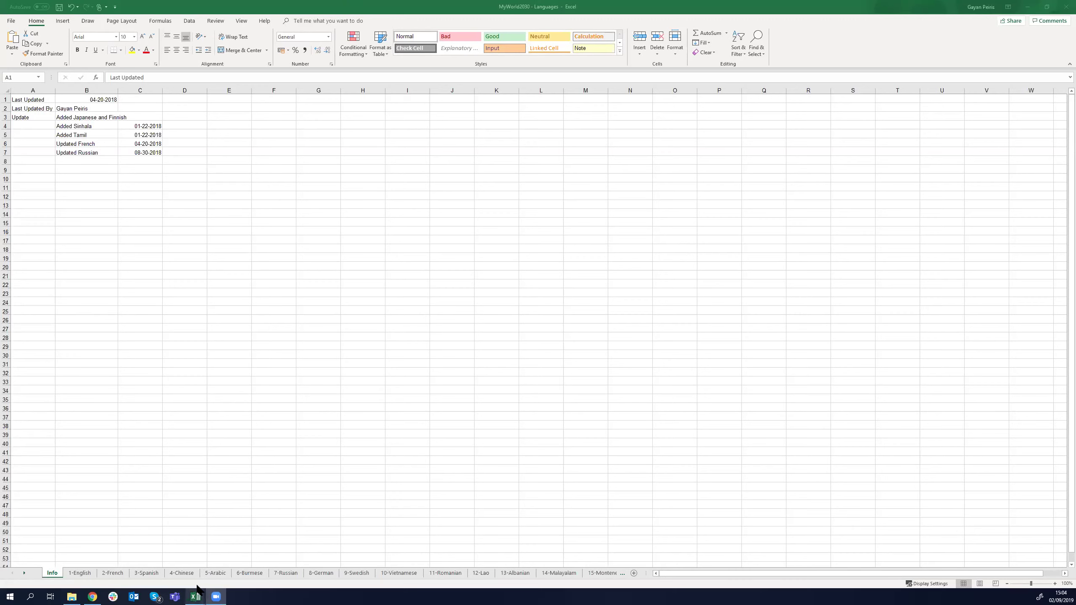
{"action": "mouse_move", "coordinate": [196, 597]}
{"action": "left_click", "coordinate": [1030, 586]}
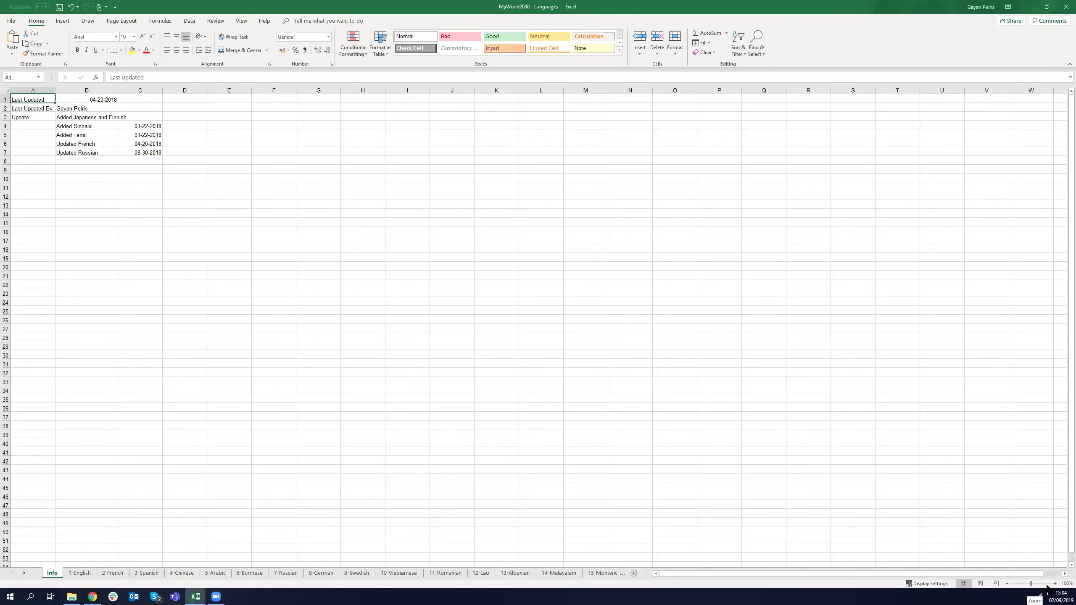
{"action": "left_click", "coordinate": [1050, 584]}
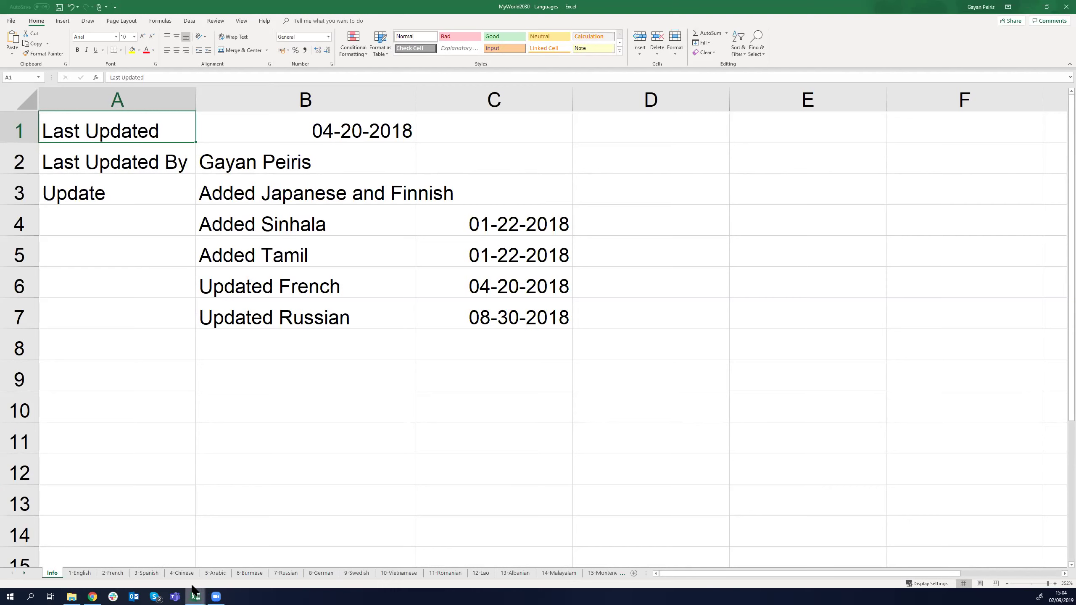
Step: Close the MyWorld_2030_Offline_Data_Template workbook and return to the Info sheet of the languages workbook
{"action": "mouse_move", "coordinate": [194, 592]}
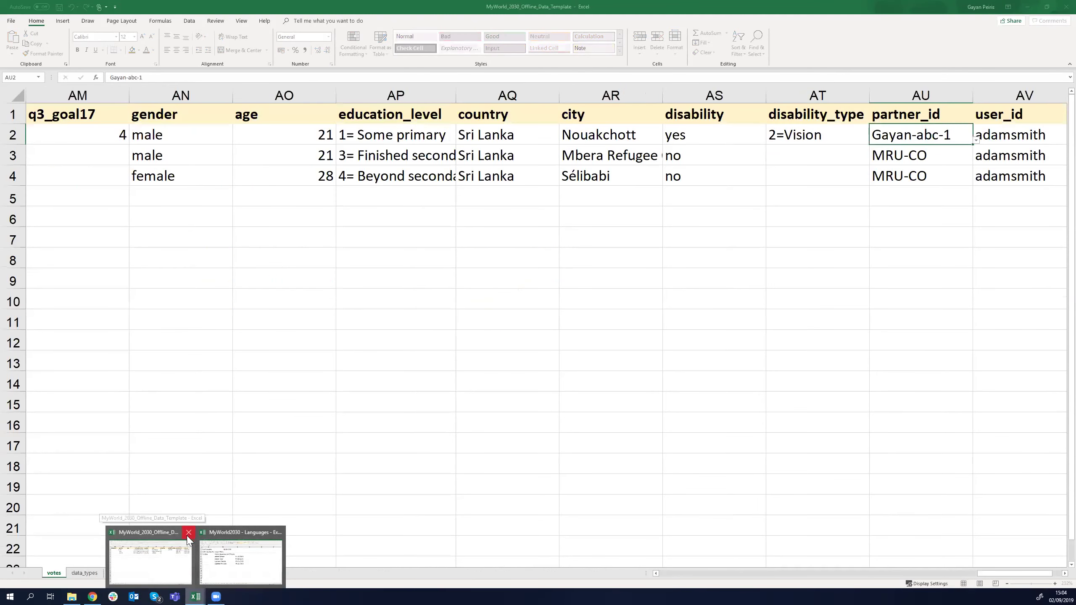
{"action": "left_click", "coordinate": [189, 533]}
{"action": "left_click", "coordinate": [547, 316]}
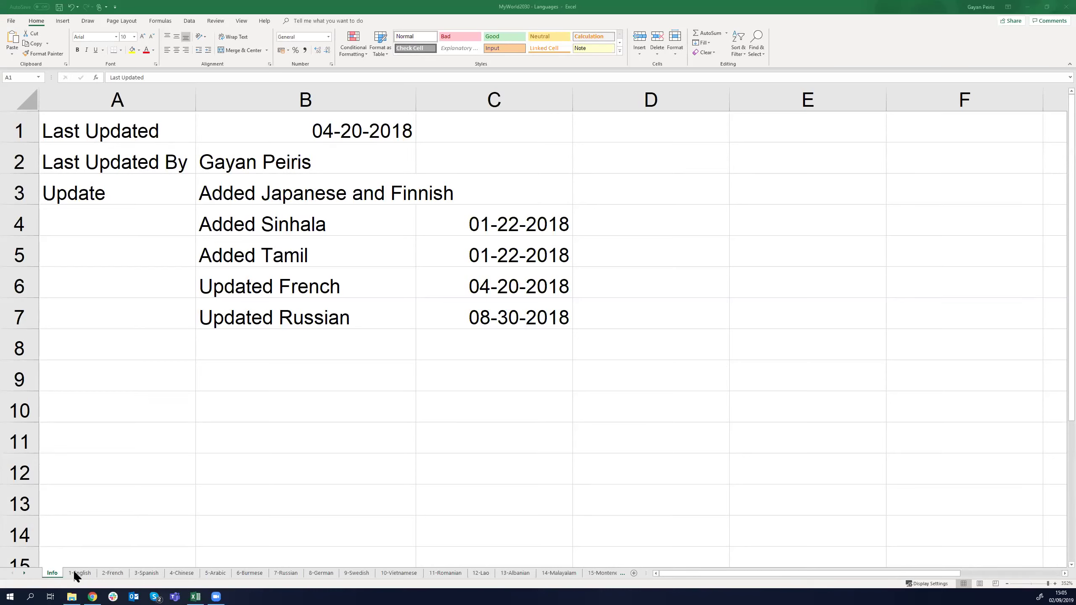
{"action": "left_click", "coordinate": [57, 575]}
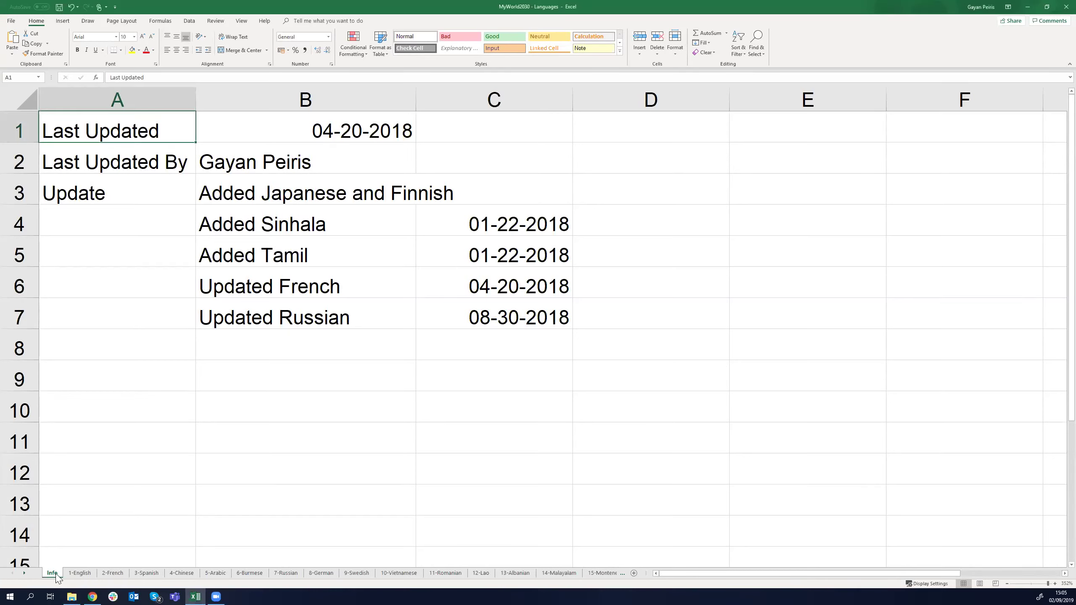
Step: Open the 1-English sheet and examine its language code, header text and survey question labels
{"action": "left_click", "coordinate": [78, 573]}
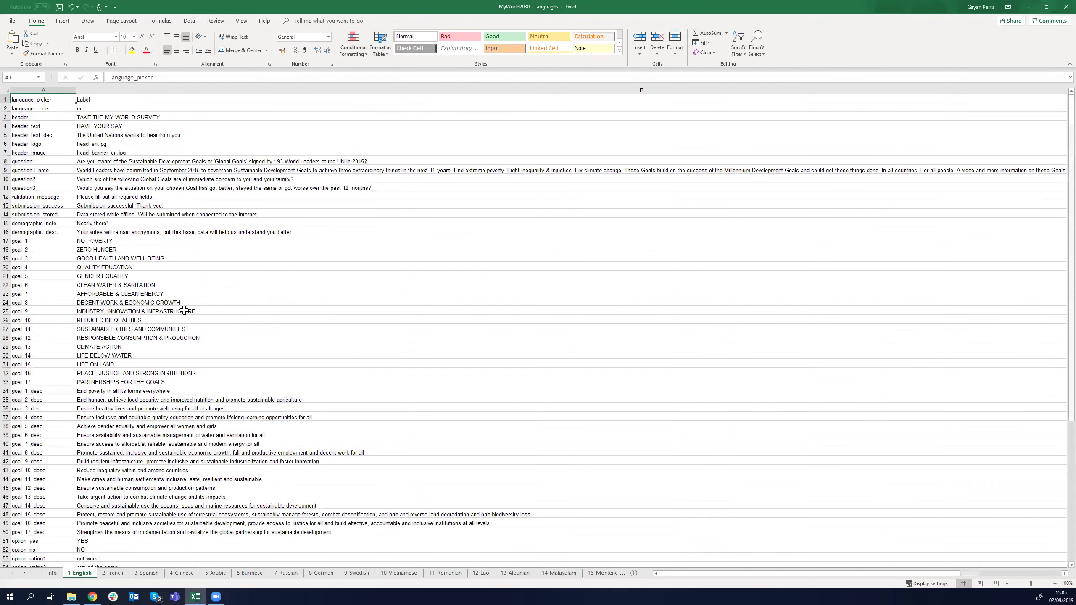
{"action": "left_click", "coordinate": [127, 152]}
{"action": "scroll", "coordinate": [111, 127], "scroll_direction": "down", "scroll_amount": 4}
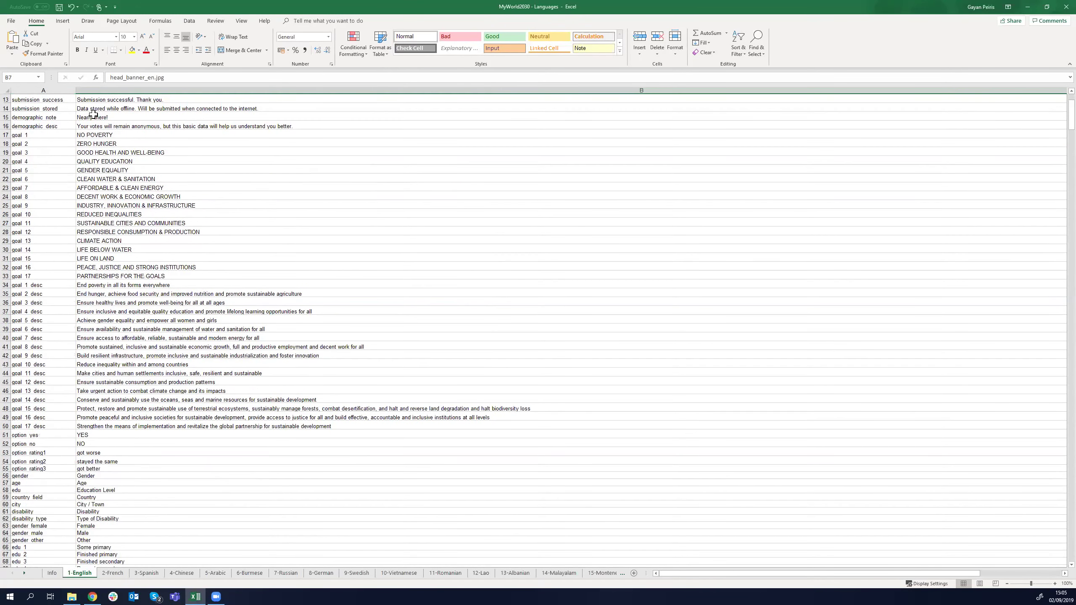
{"action": "scroll", "coordinate": [242, 259], "scroll_direction": "up", "scroll_amount": 4}
{"action": "key", "text": "Up"}
{"action": "key", "text": "Up"}
{"action": "key", "text": "Up"}
{"action": "key", "text": "Up"}
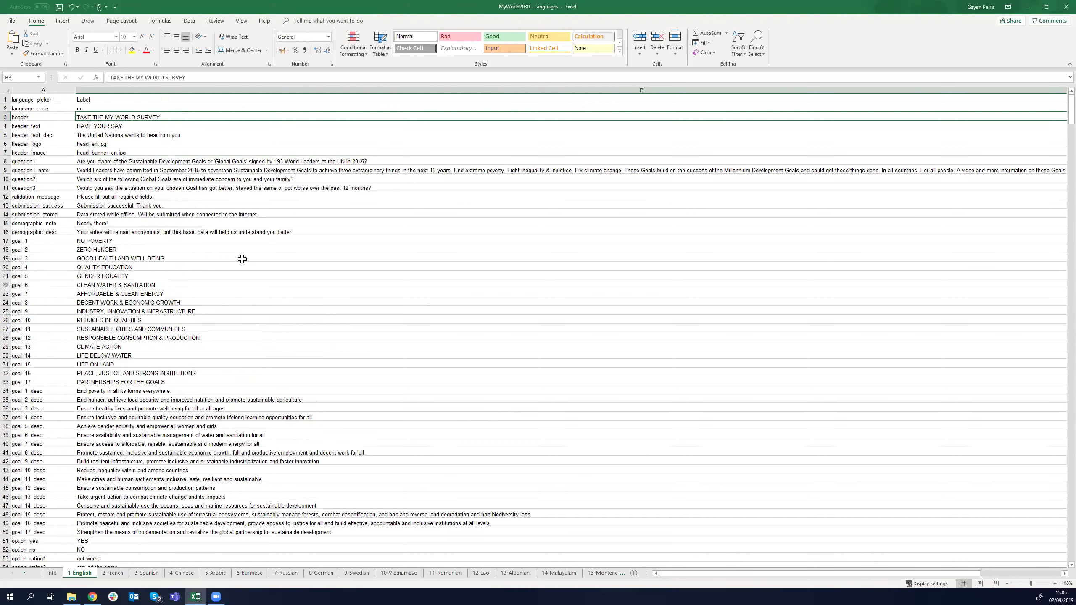
{"action": "left_click", "coordinate": [85, 108]}
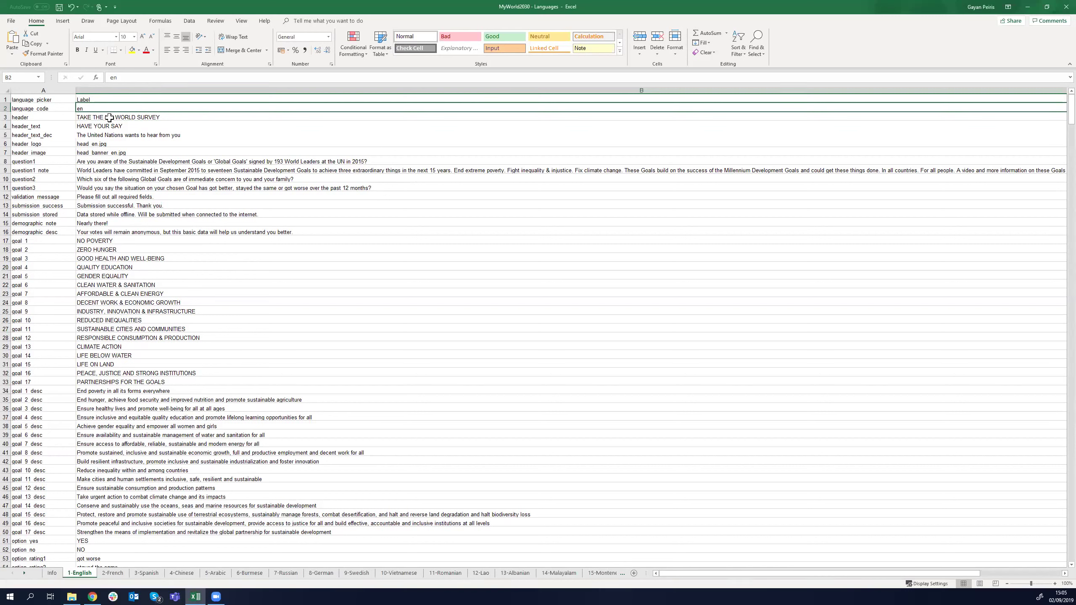
{"action": "left_click", "coordinate": [214, 117]}
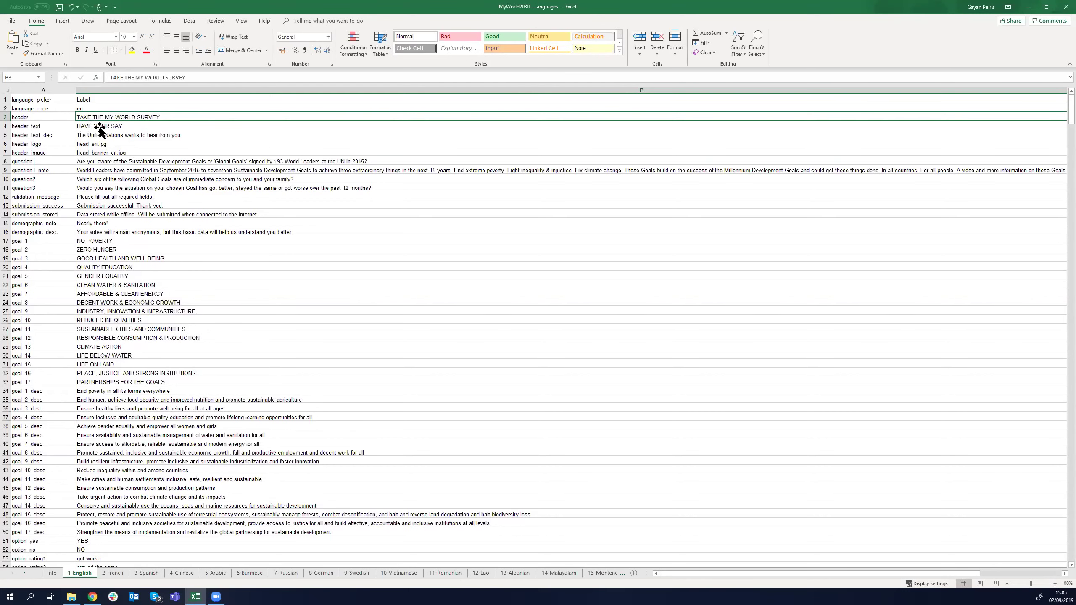
{"action": "key", "text": "Down"}
{"action": "key", "text": "Down"}
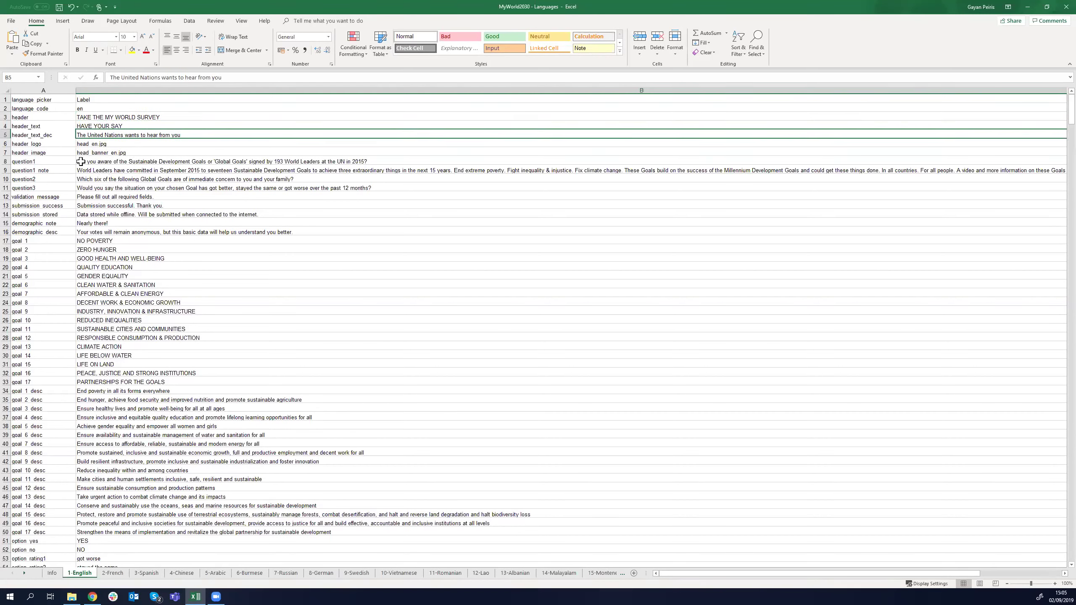
{"action": "left_click", "coordinate": [105, 178]}
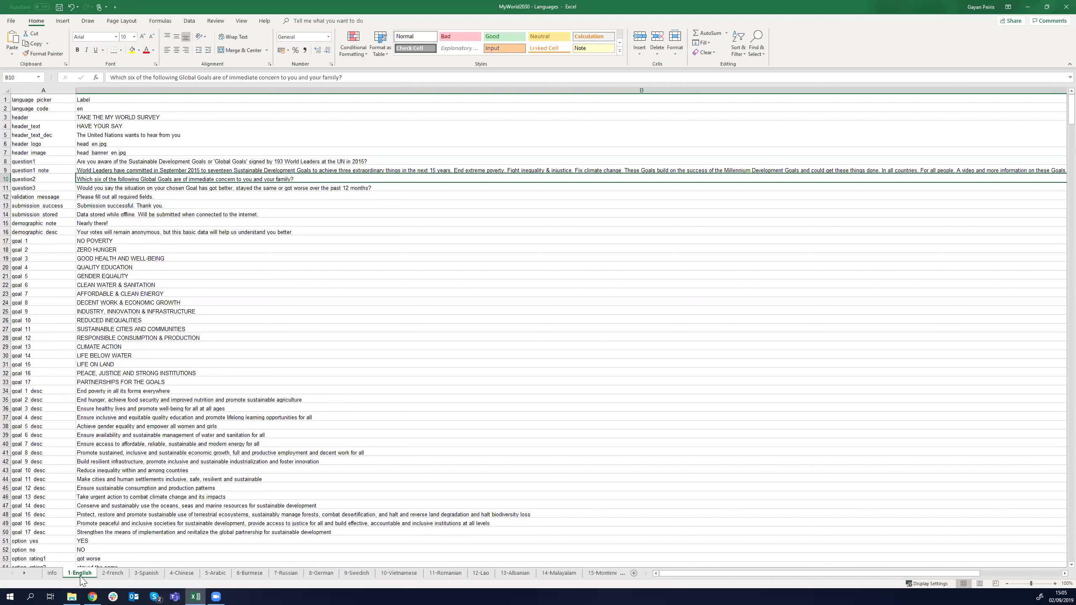
Step: Create a copy of the 1-English sheet in the same workbook, placed before 1-English
{"action": "right_click", "coordinate": [82, 581]}
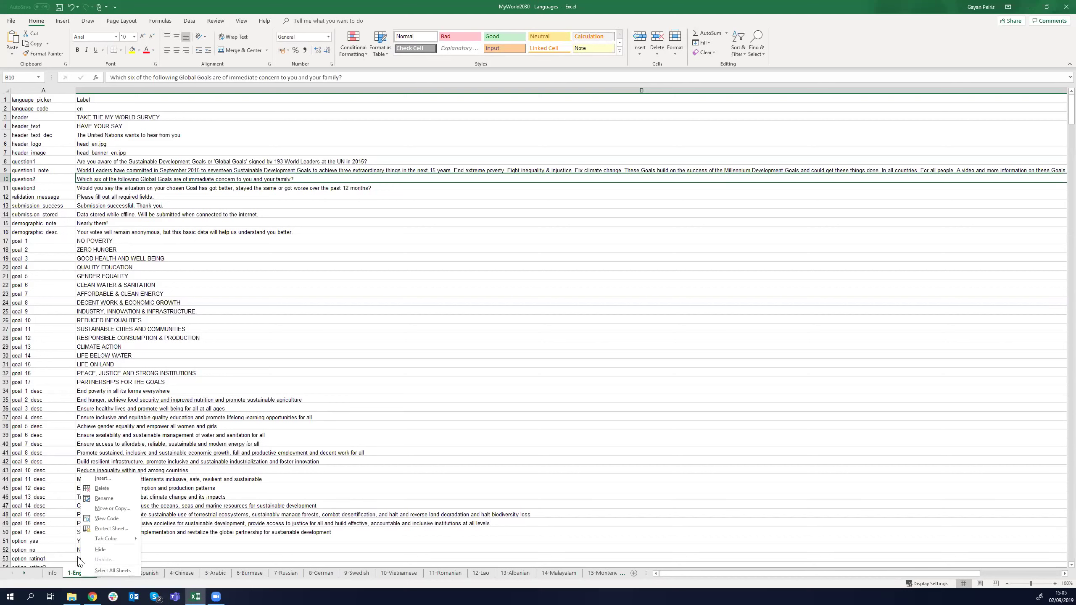
{"action": "left_click", "coordinate": [129, 511]}
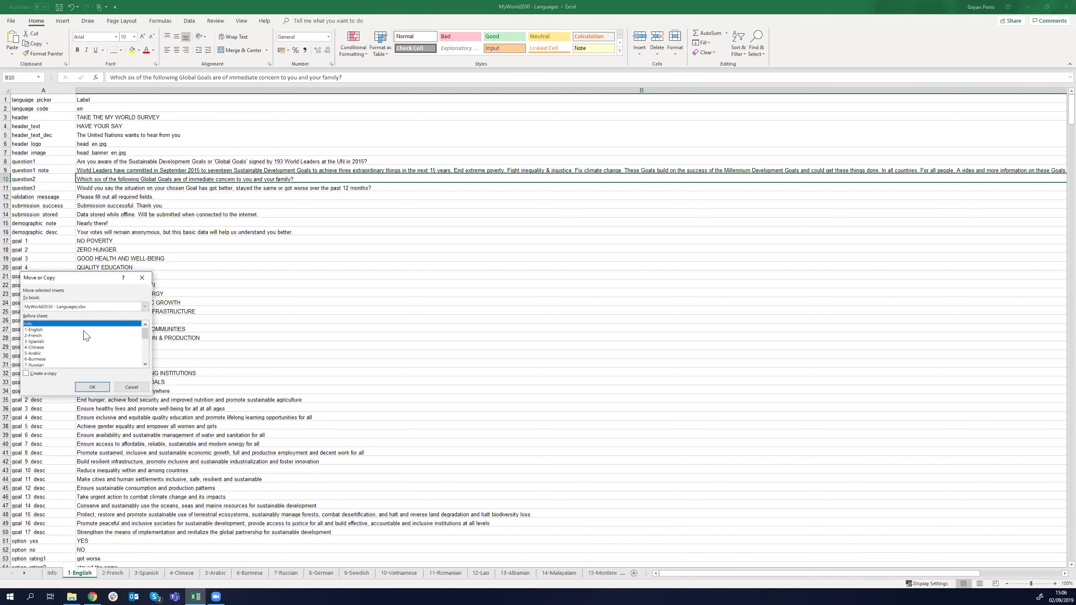
{"action": "left_click", "coordinate": [43, 374]}
{"action": "left_click", "coordinate": [39, 330]}
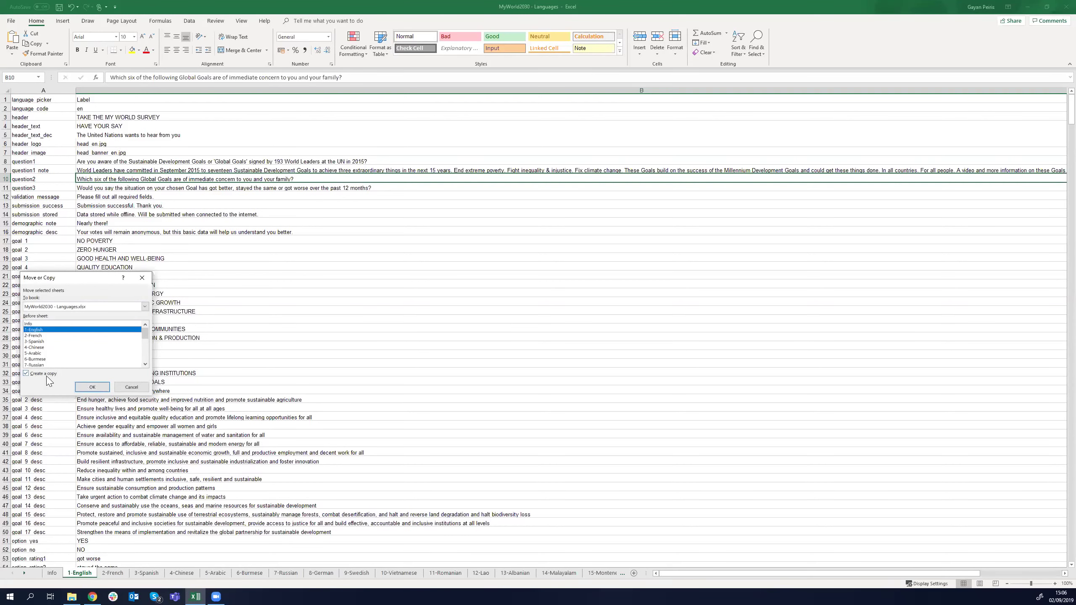
{"action": "left_click", "coordinate": [92, 387]}
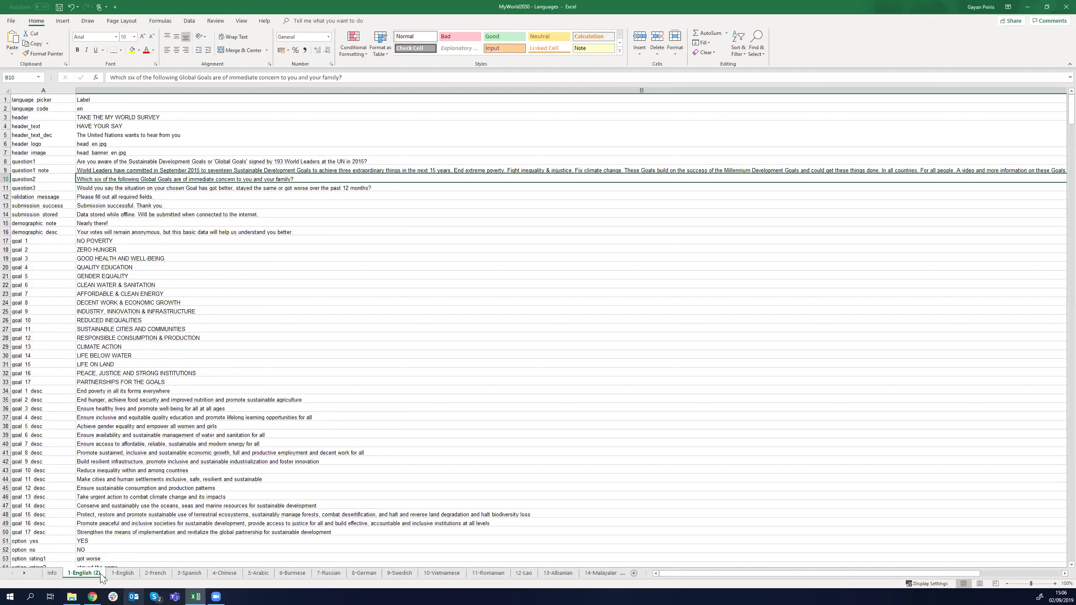
Step: Rename the copied English sheet as Sinhala
{"action": "mouse_move", "coordinate": [76, 591]}
{"action": "type", "text": "Sinhala"}
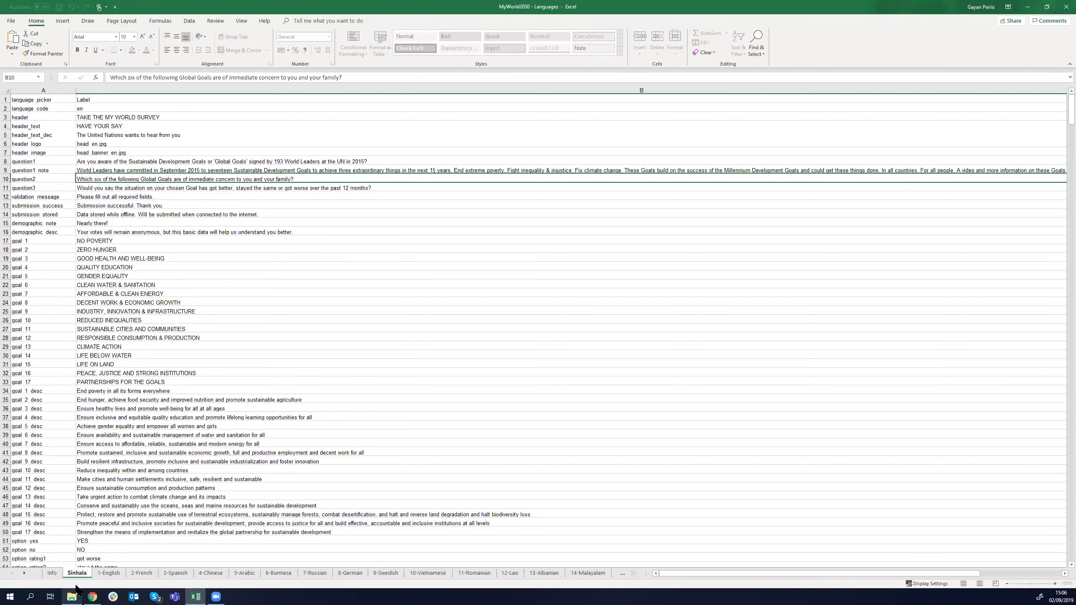
{"action": "key", "text": "Return"}
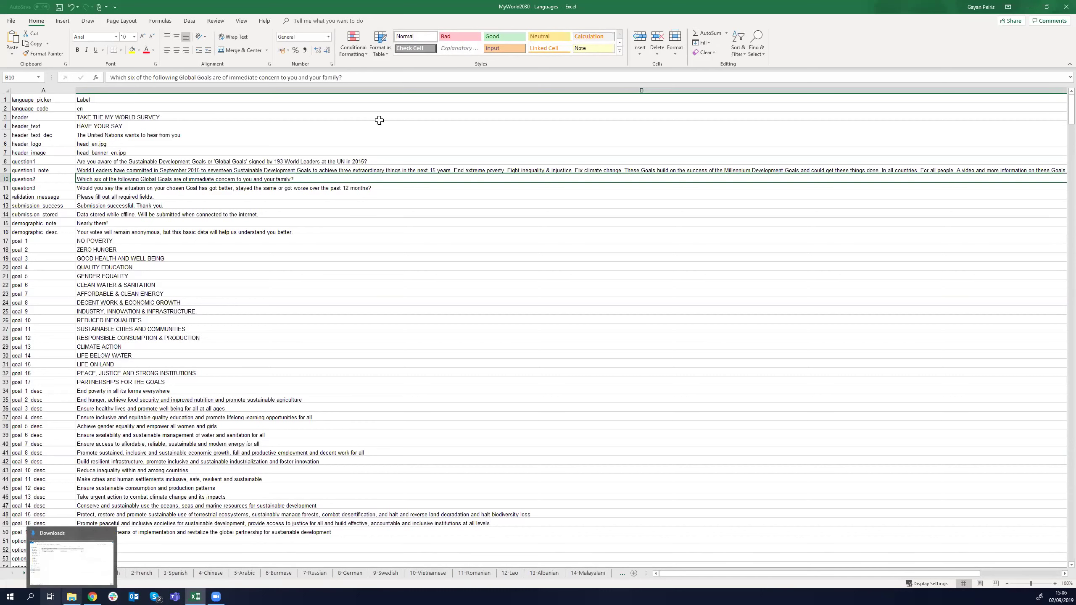
Step: Replace the header label in cell B3 of the Sinhala sheet with the placeholder text ss
{"action": "left_click", "coordinate": [148, 117]}
{"action": "type", "text": "ss"}
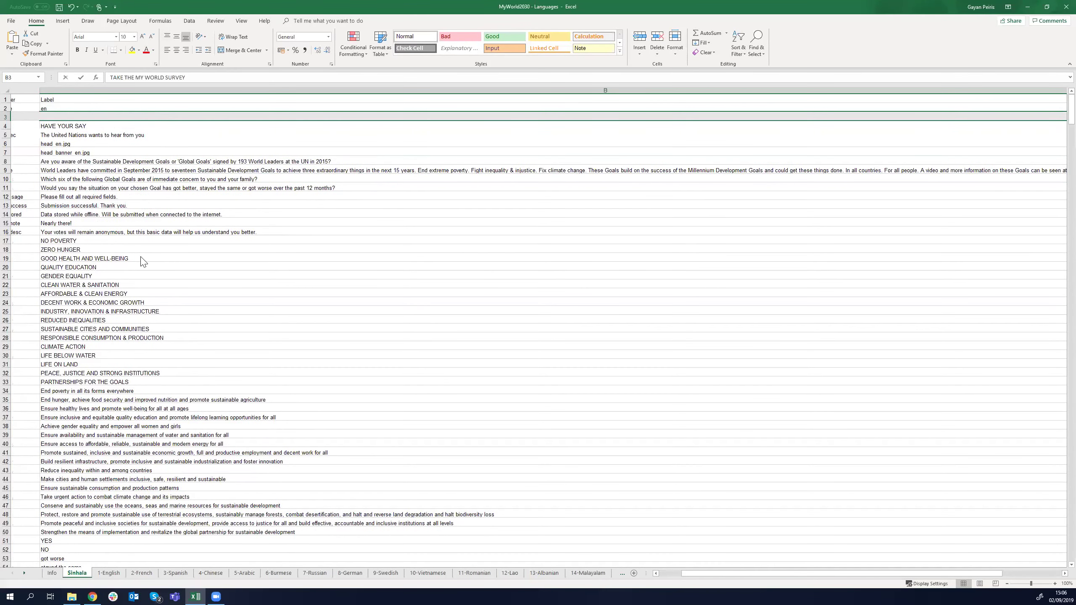
{"action": "left_click", "coordinate": [656, 573]}
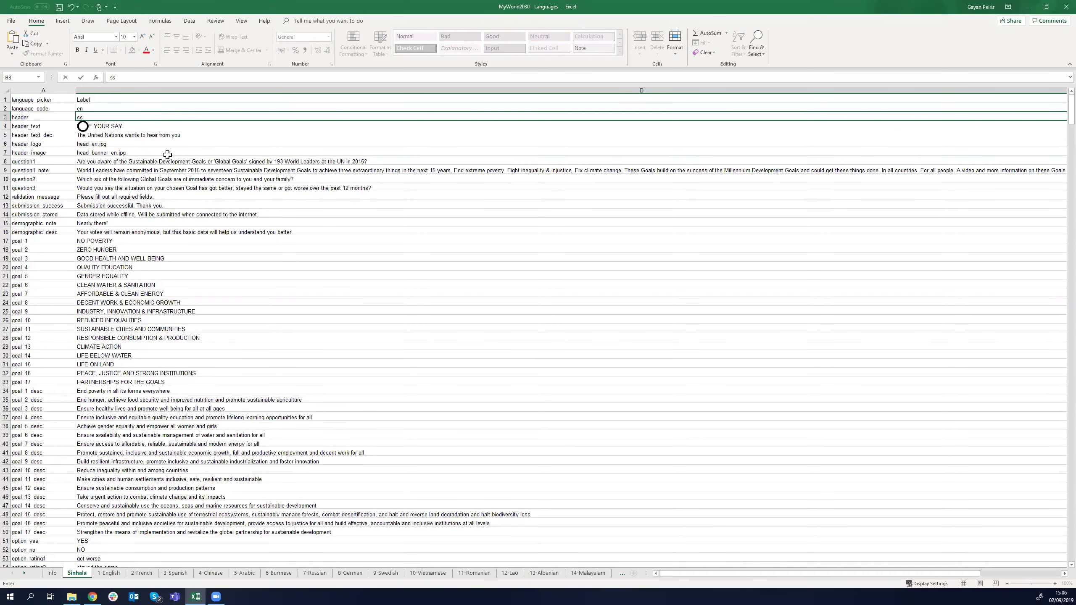
{"action": "left_click", "coordinate": [156, 267]}
Step: Review the goal names, goal descriptions and answer option labels that need translating in the Sinhala sheet
{"action": "scroll", "coordinate": [163, 314], "scroll_direction": "down", "scroll_amount": 4}
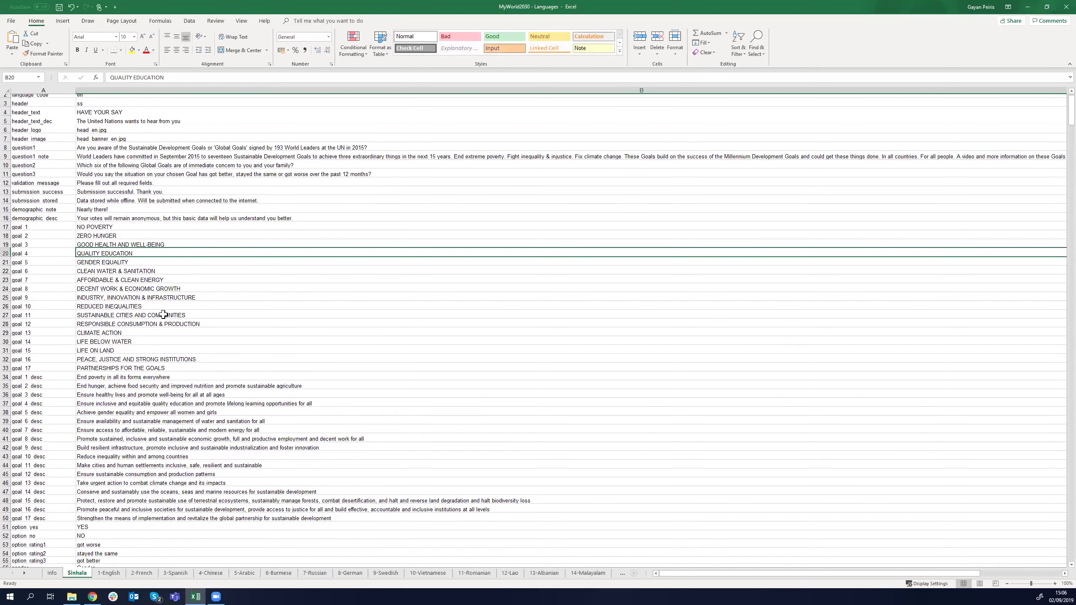
{"action": "scroll", "coordinate": [163, 315], "scroll_direction": "down", "scroll_amount": 1}
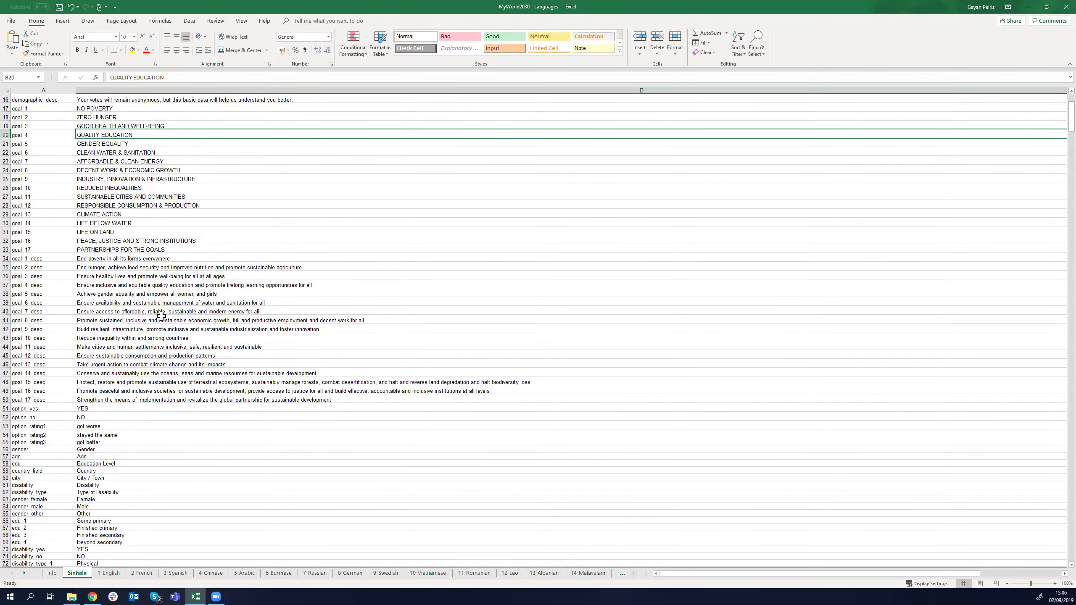
{"action": "scroll", "coordinate": [158, 303], "scroll_direction": "up", "scroll_amount": 4}
{"action": "left_click", "coordinate": [115, 215]}
{"action": "left_click", "coordinate": [121, 233]}
{"action": "scroll", "coordinate": [122, 366], "scroll_direction": "down", "scroll_amount": 6}
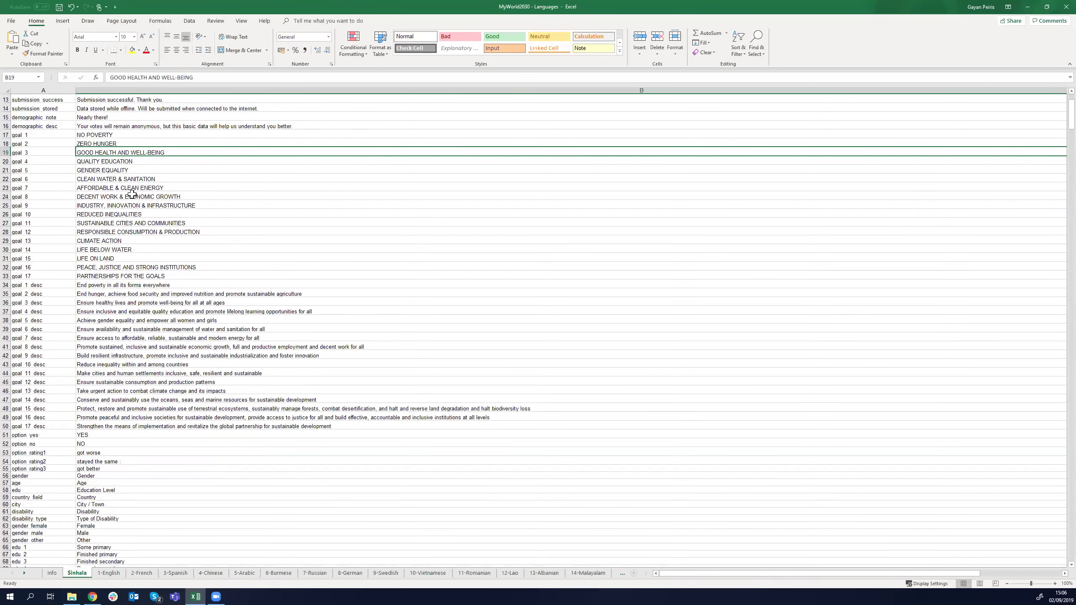
{"action": "scroll", "coordinate": [103, 335], "scroll_direction": "down", "scroll_amount": 3}
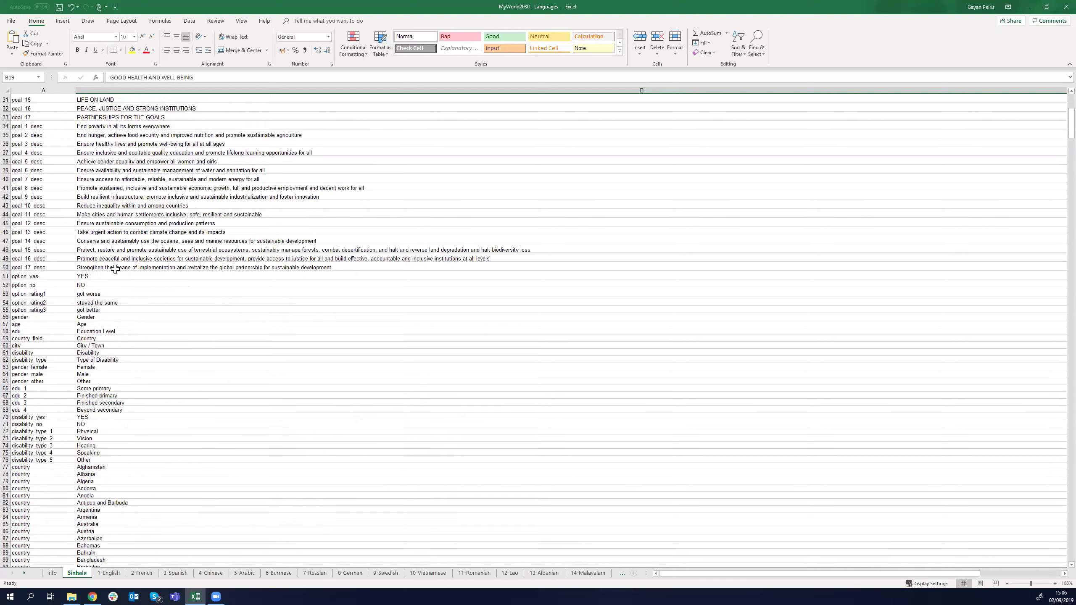
{"action": "left_click", "coordinate": [111, 276]}
{"action": "scroll", "coordinate": [113, 307], "scroll_direction": "down", "scroll_amount": 4}
{"action": "scroll", "coordinate": [112, 306], "scroll_direction": "down", "scroll_amount": 1}
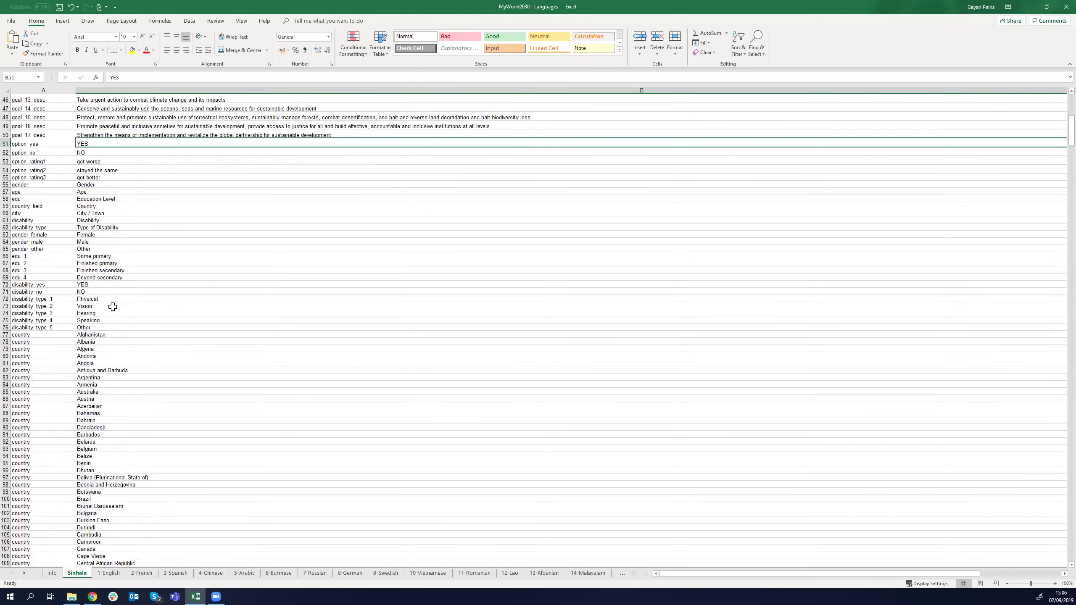
Step: Examine the country list and the thank-you texts at the end of the Sinhala sheet, and return to its first rows
{"action": "scroll", "coordinate": [115, 312], "scroll_direction": "down", "scroll_amount": 20}
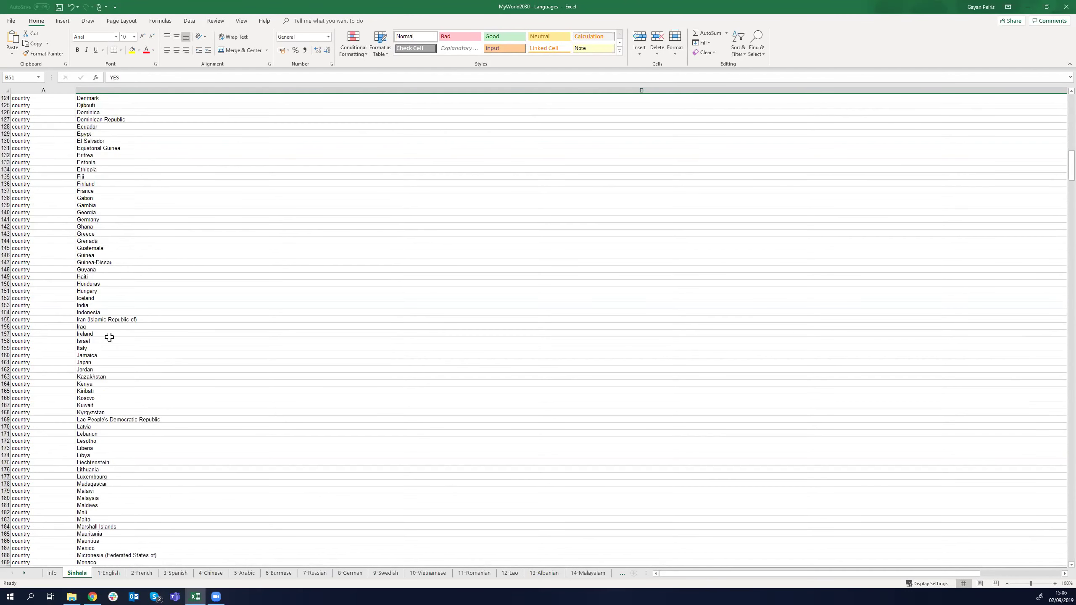
{"action": "scroll", "coordinate": [120, 340], "scroll_direction": "down", "scroll_amount": 20}
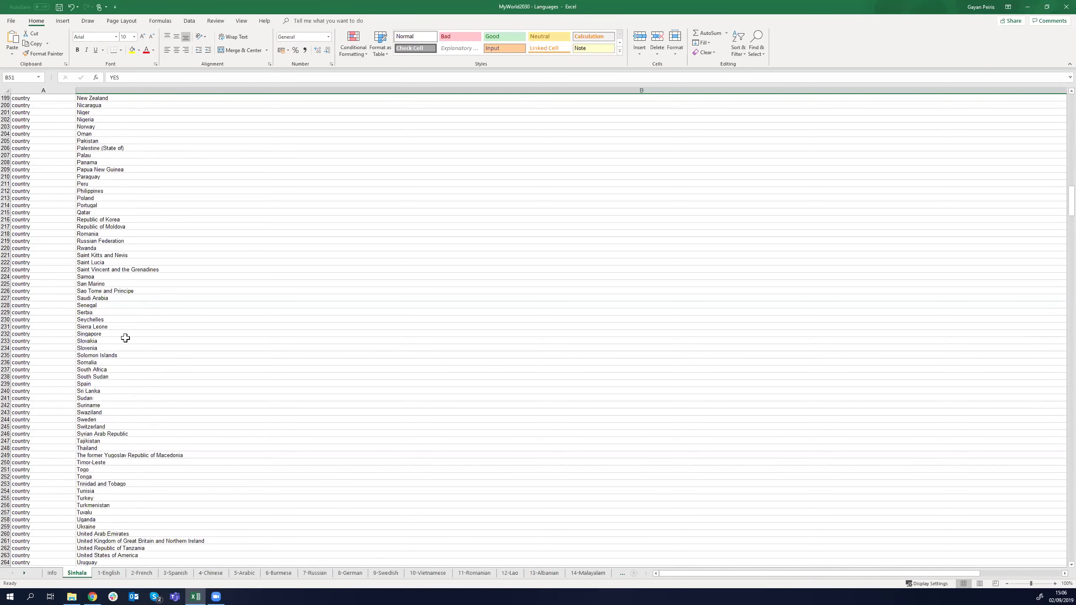
{"action": "scroll", "coordinate": [170, 245], "scroll_direction": "down", "scroll_amount": 4}
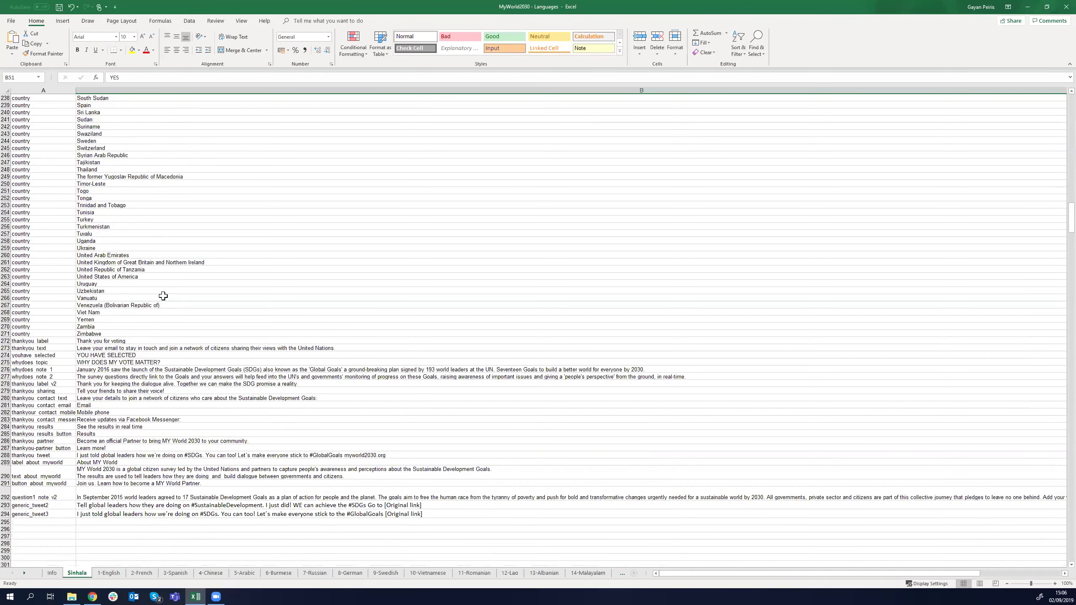
{"action": "left_click", "coordinate": [112, 341]}
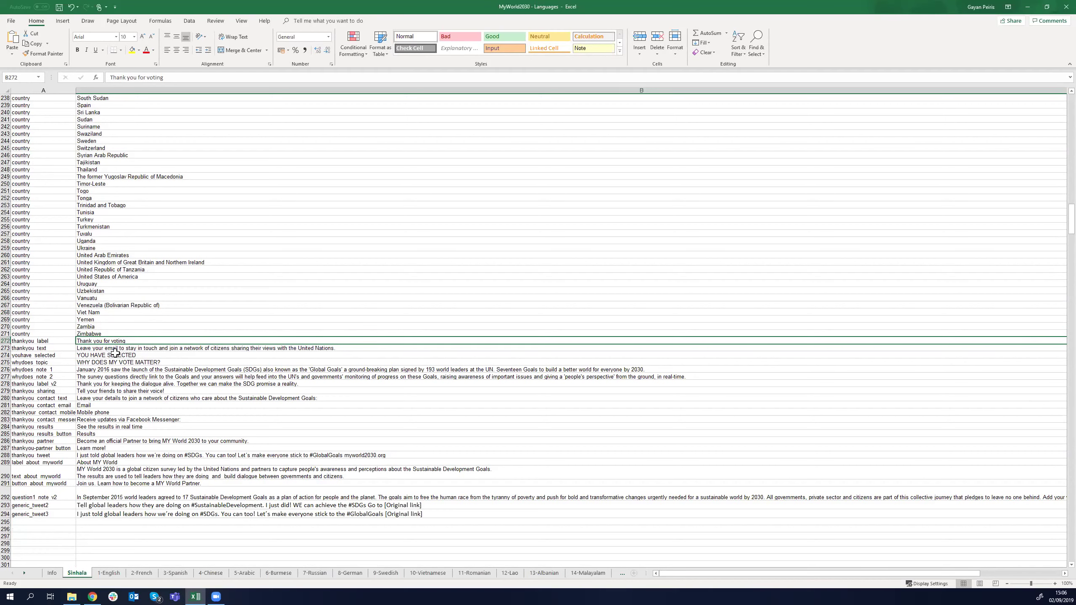
{"action": "scroll", "coordinate": [109, 356], "scroll_direction": "up", "scroll_amount": 17}
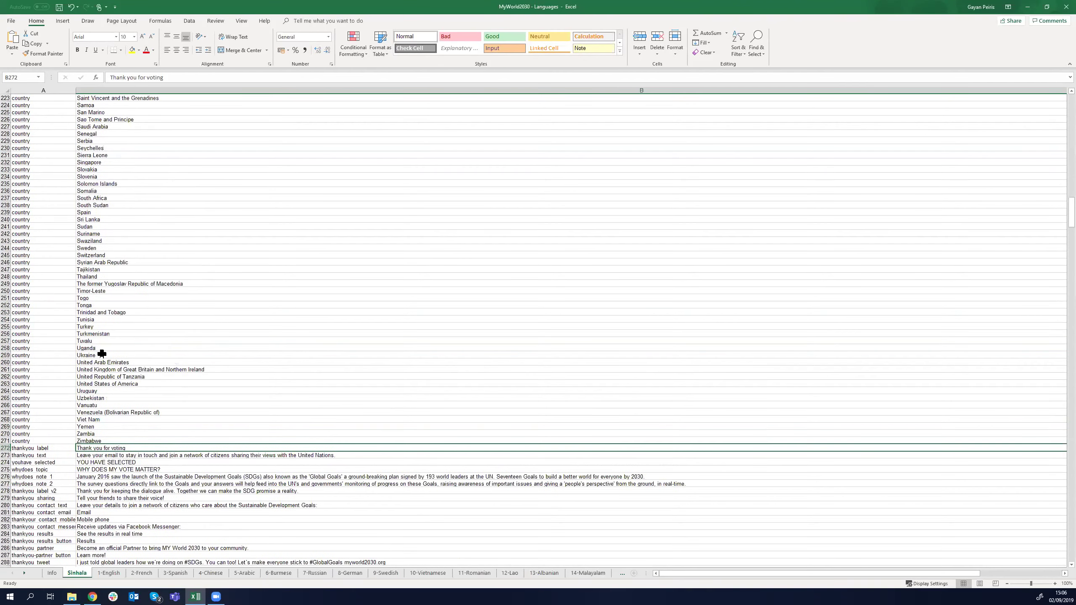
{"action": "scroll", "coordinate": [102, 282], "scroll_direction": "up", "scroll_amount": 20}
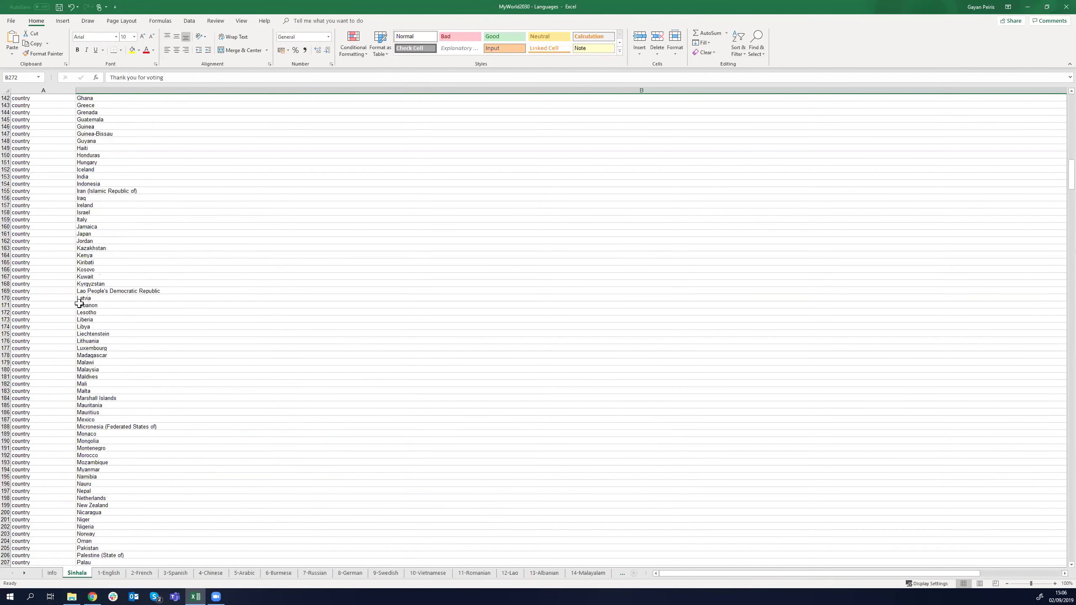
{"action": "scroll", "coordinate": [102, 279], "scroll_direction": "up", "scroll_amount": 20}
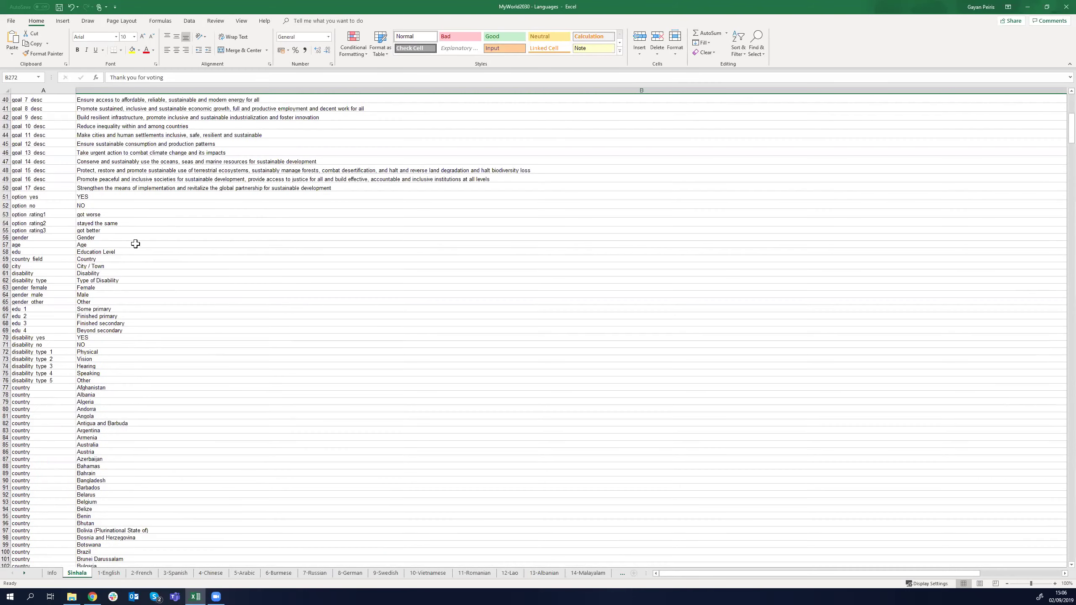
{"action": "scroll", "coordinate": [142, 234], "scroll_direction": "up", "scroll_amount": 7}
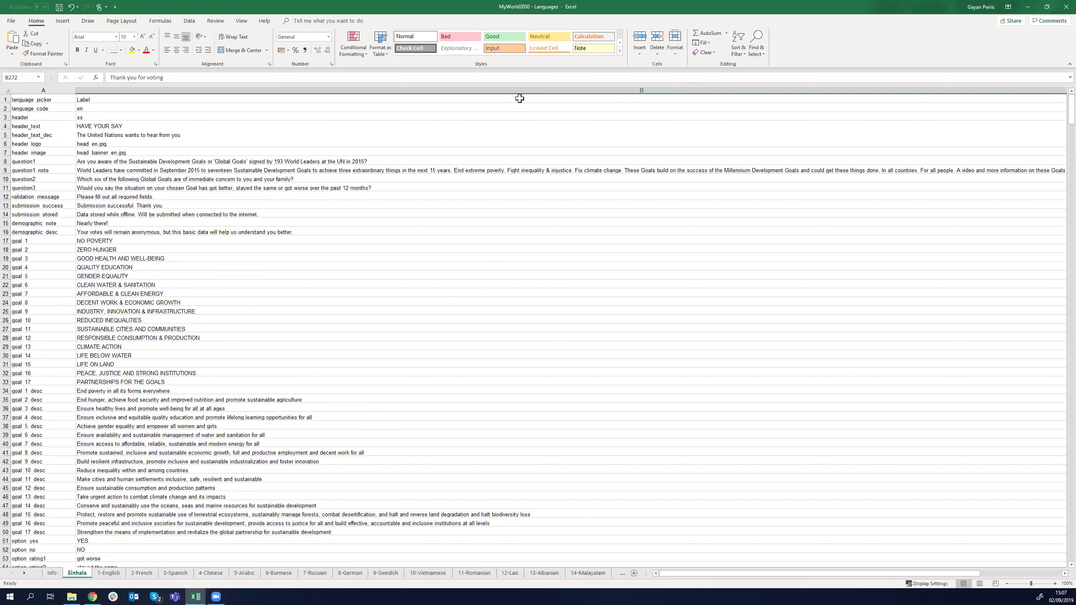
{"action": "left_click", "coordinate": [582, 212]}
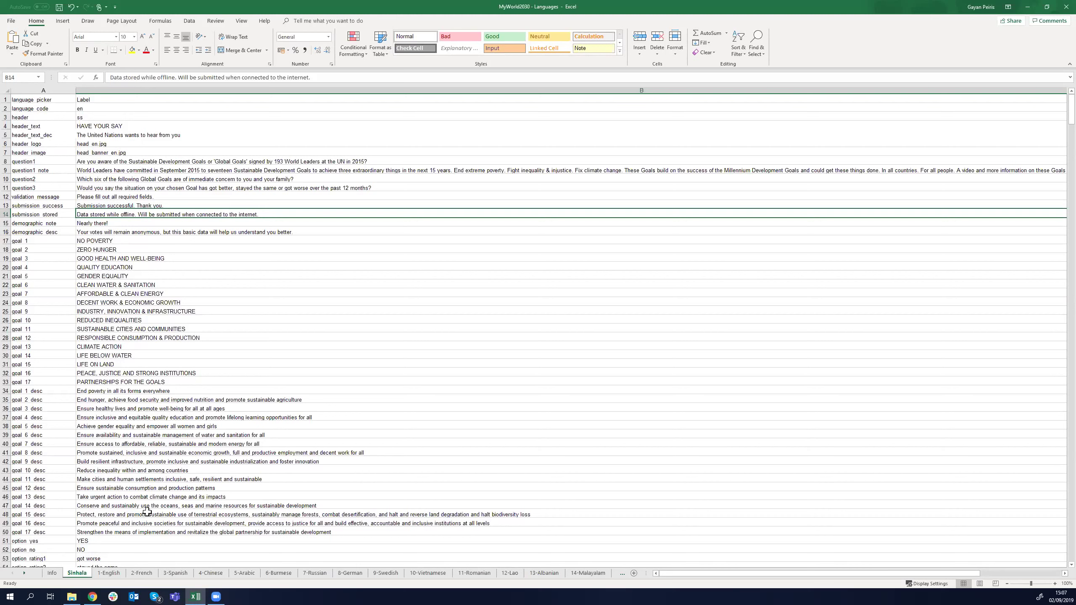
{"action": "left_click", "coordinate": [91, 127]}
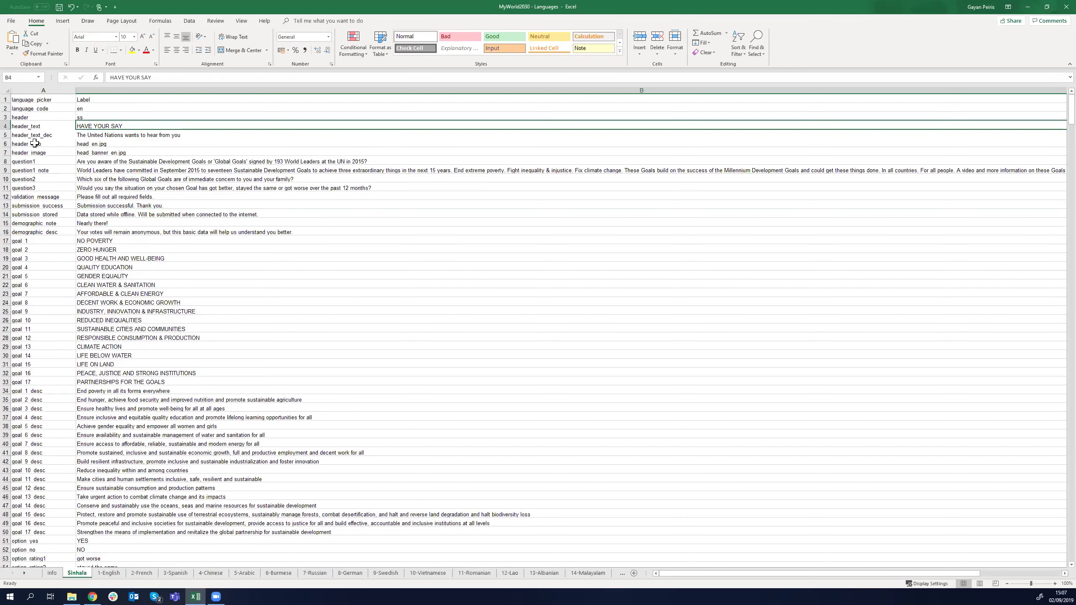
{"action": "left_click", "coordinate": [210, 382]}
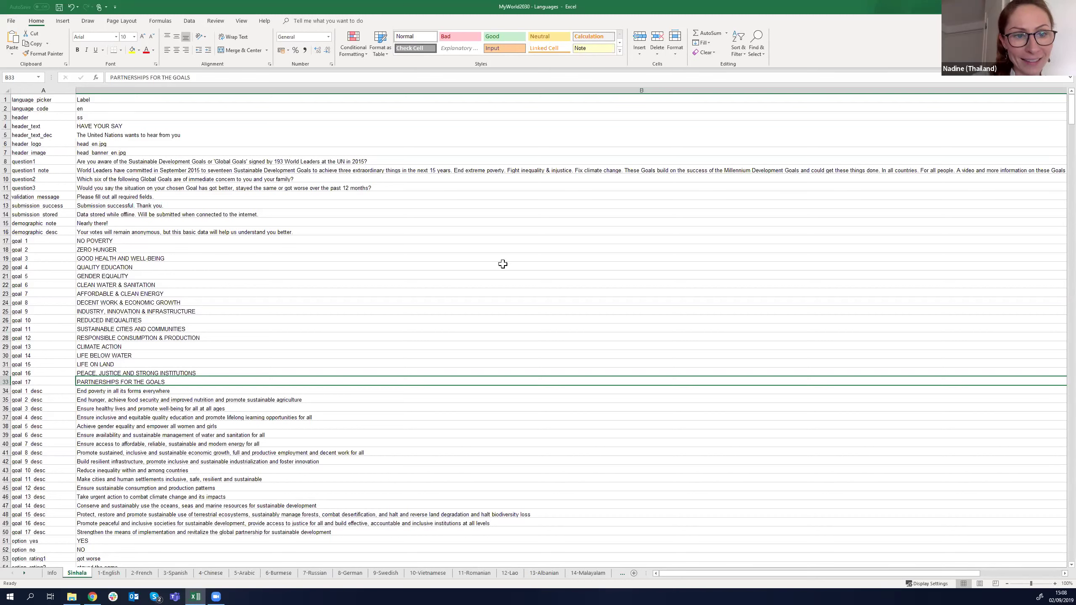
{"action": "left_click", "coordinate": [245, 230]}
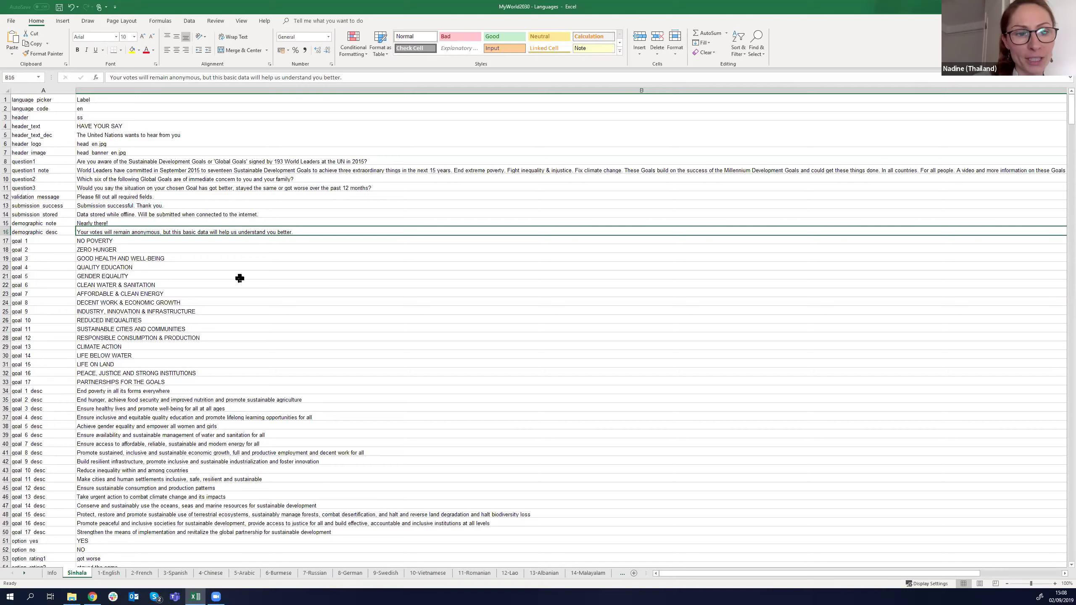
{"action": "scroll", "coordinate": [229, 301], "scroll_direction": "down", "scroll_amount": 3}
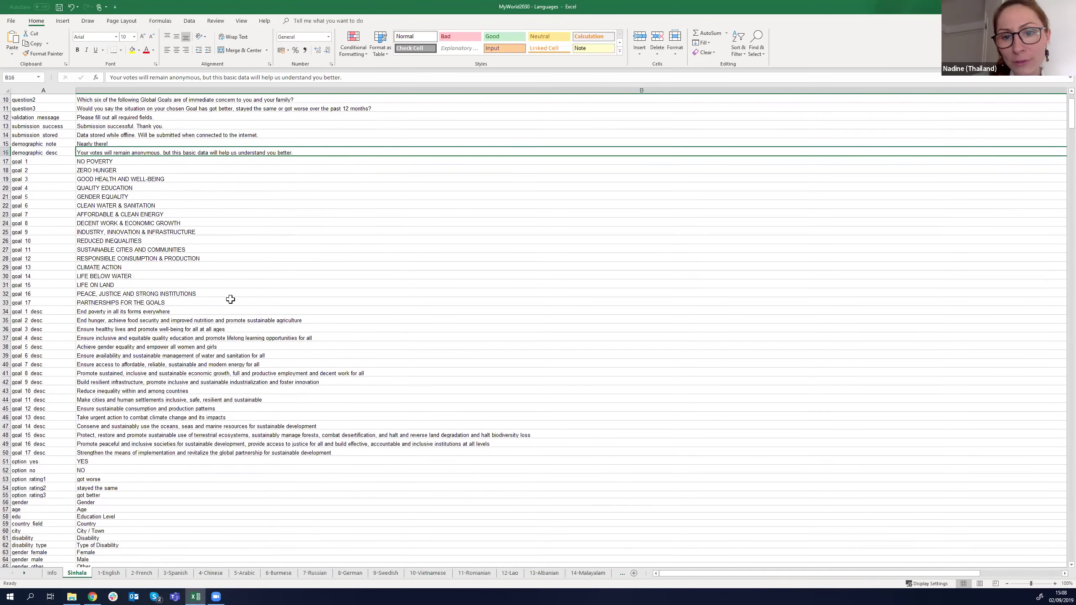
{"action": "scroll", "coordinate": [229, 299], "scroll_direction": "down", "scroll_amount": 3}
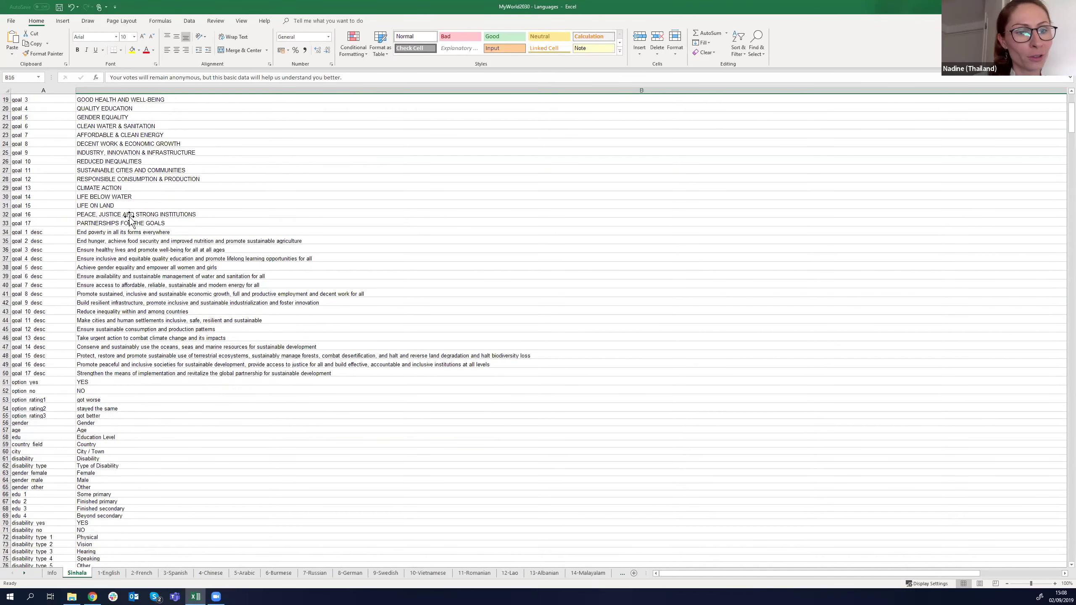
{"action": "scroll", "coordinate": [129, 219], "scroll_direction": "up", "scroll_amount": 5}
{"action": "key", "text": "Down"}
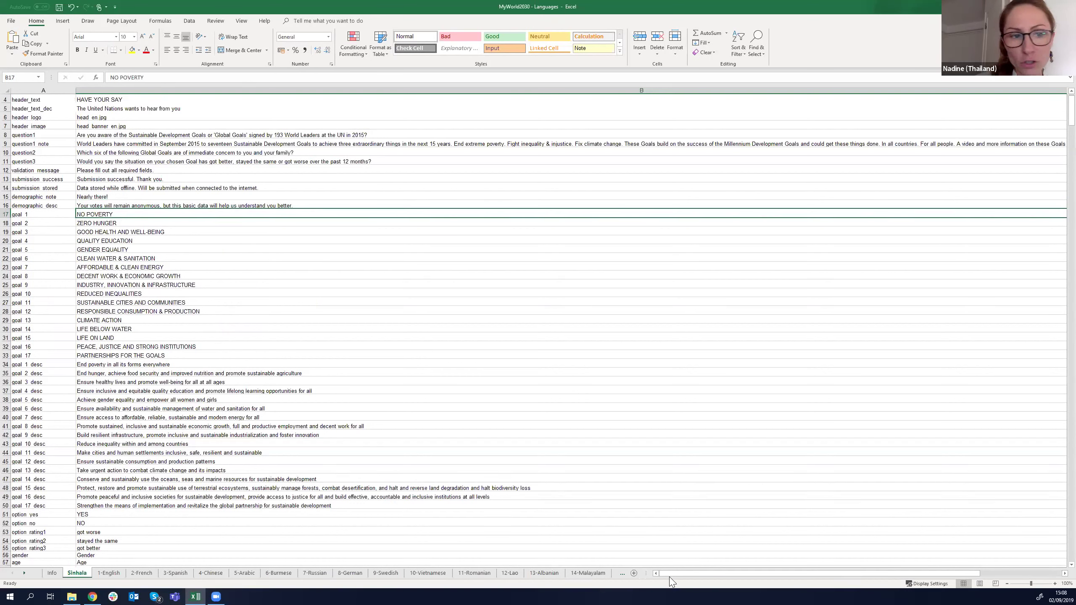
Step: Look through the existing 15-Montenegrin, 14-Malayalam and 10-Vietnamese sheets as examples of completed translations
{"action": "left_click", "coordinate": [622, 574]}
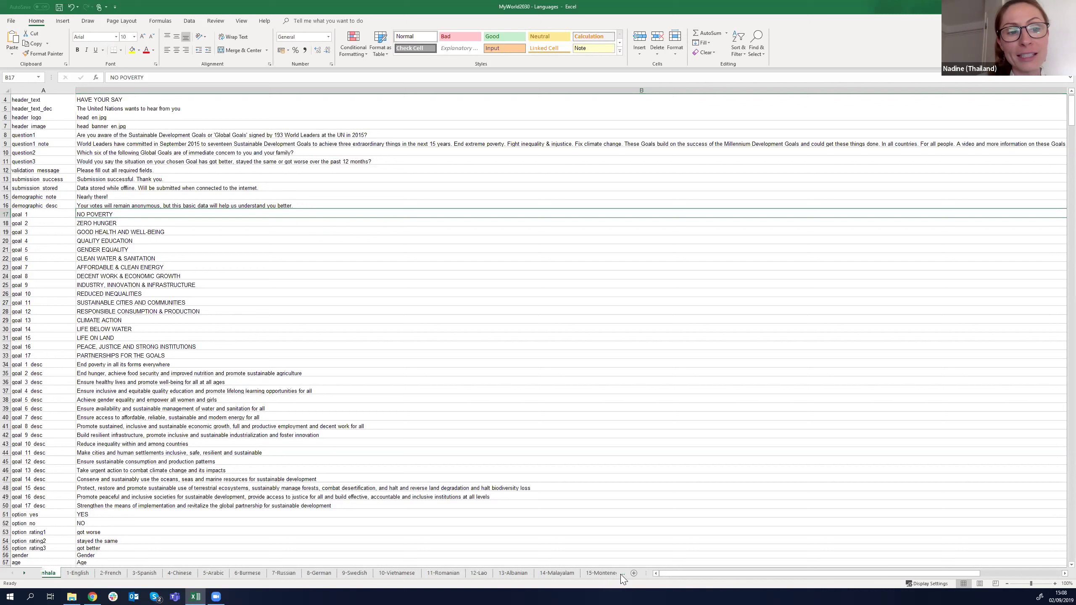
{"action": "left_click", "coordinate": [621, 574]}
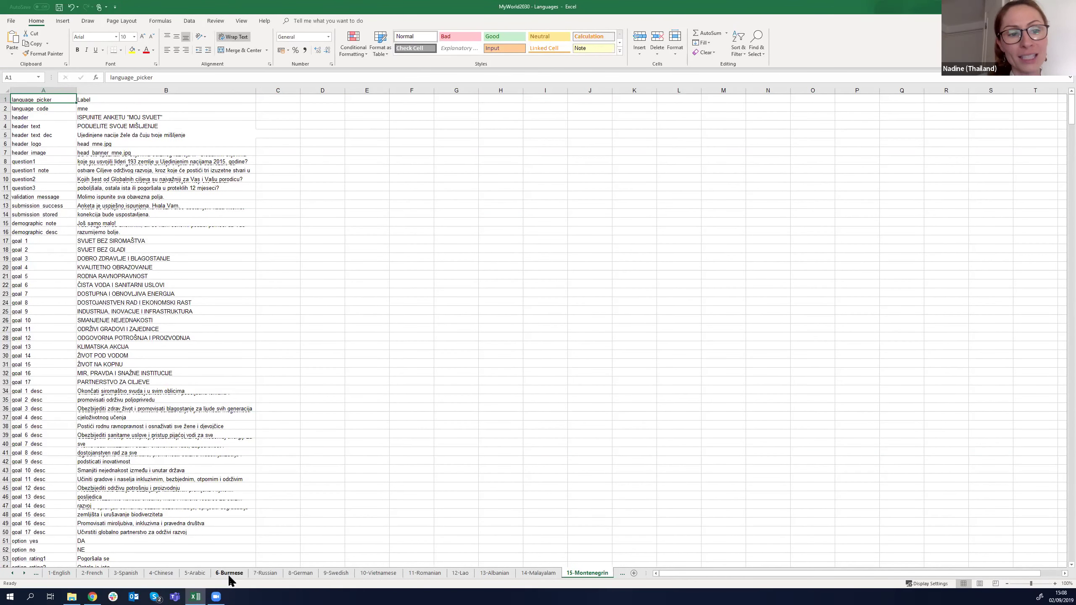
{"action": "left_click", "coordinate": [551, 573]}
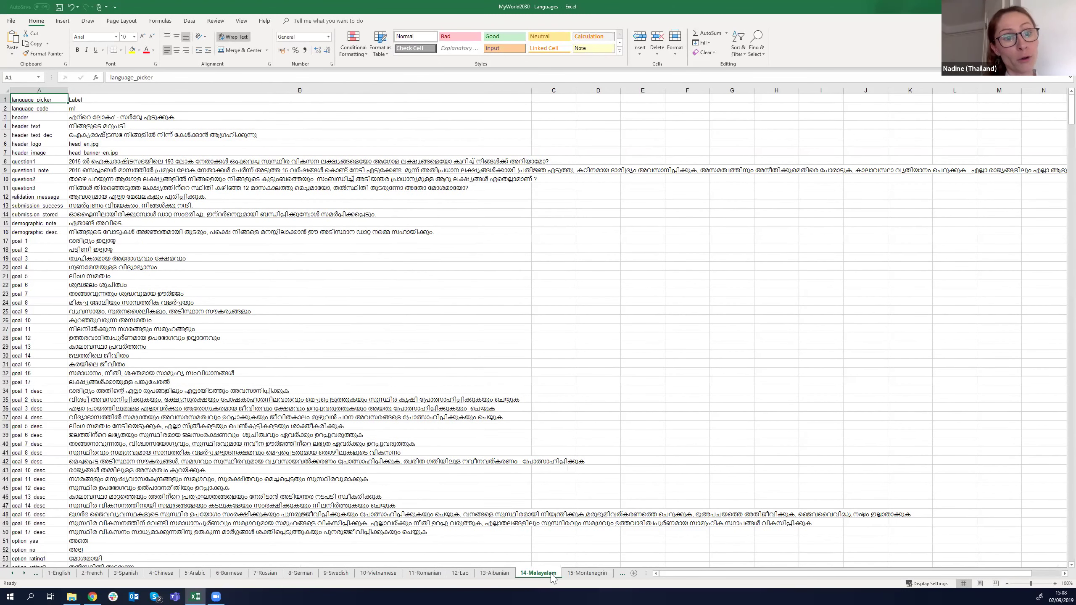
{"action": "left_click", "coordinate": [384, 574]}
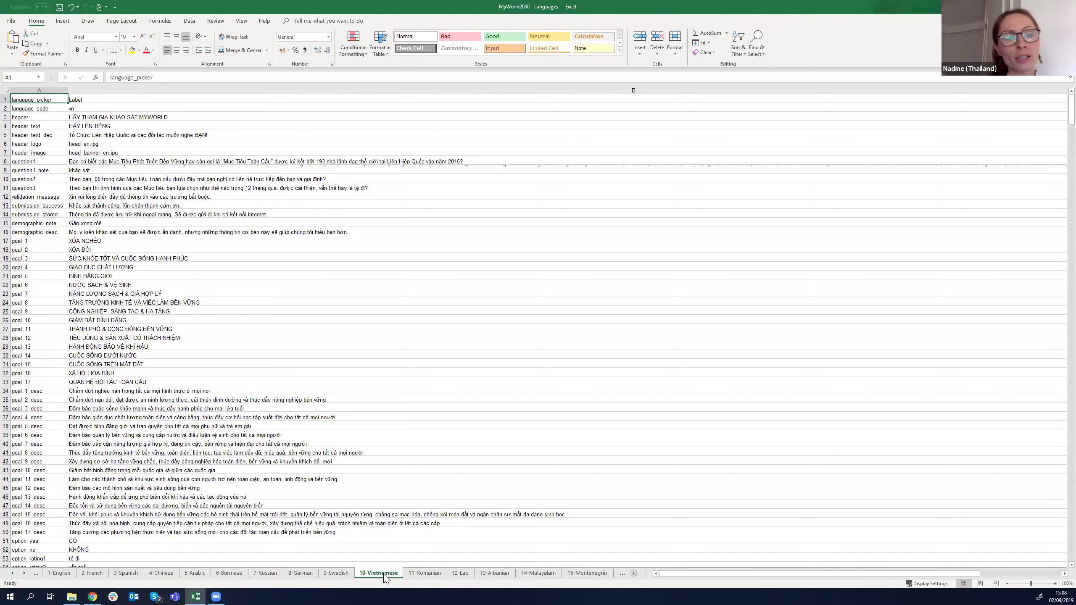
{"action": "left_click", "coordinate": [593, 575]}
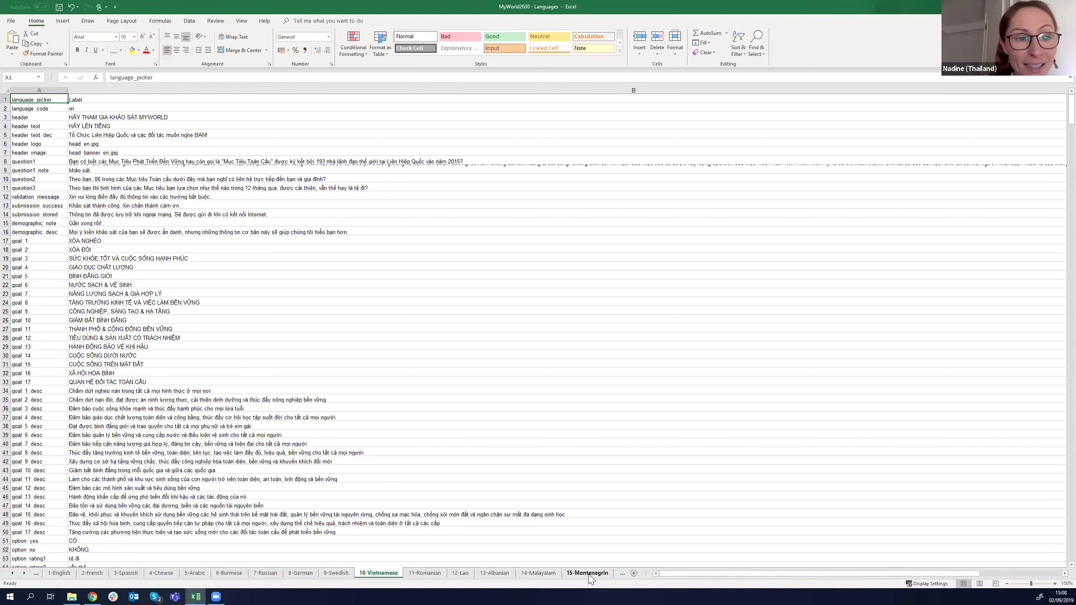
Step: Examine the translated questions, goal names, goal descriptions and answer options in the 14-Malayalam sheet
{"action": "left_click", "coordinate": [547, 574]}
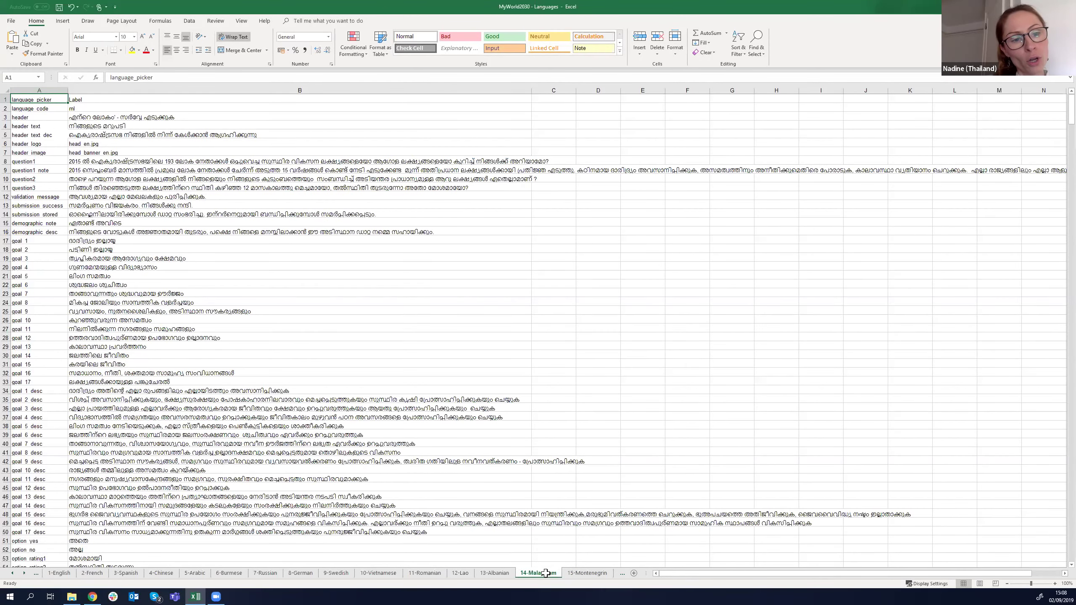
{"action": "scroll", "coordinate": [315, 375], "scroll_direction": "down", "scroll_amount": 10}
{"action": "scroll", "coordinate": [314, 375], "scroll_direction": "up", "scroll_amount": 10}
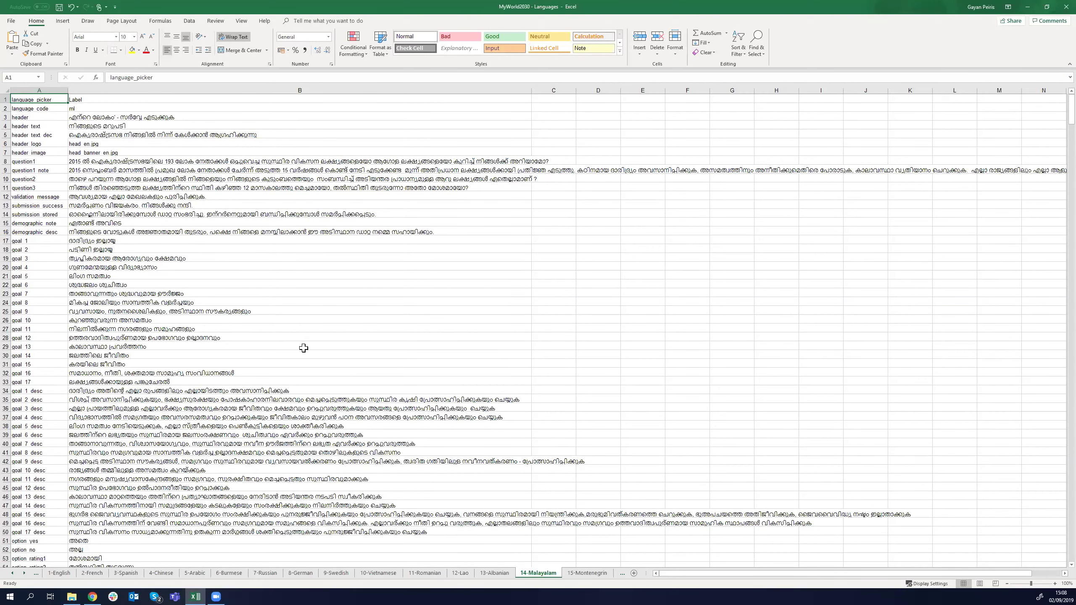
{"action": "scroll", "coordinate": [309, 348], "scroll_direction": "down", "scroll_amount": 5}
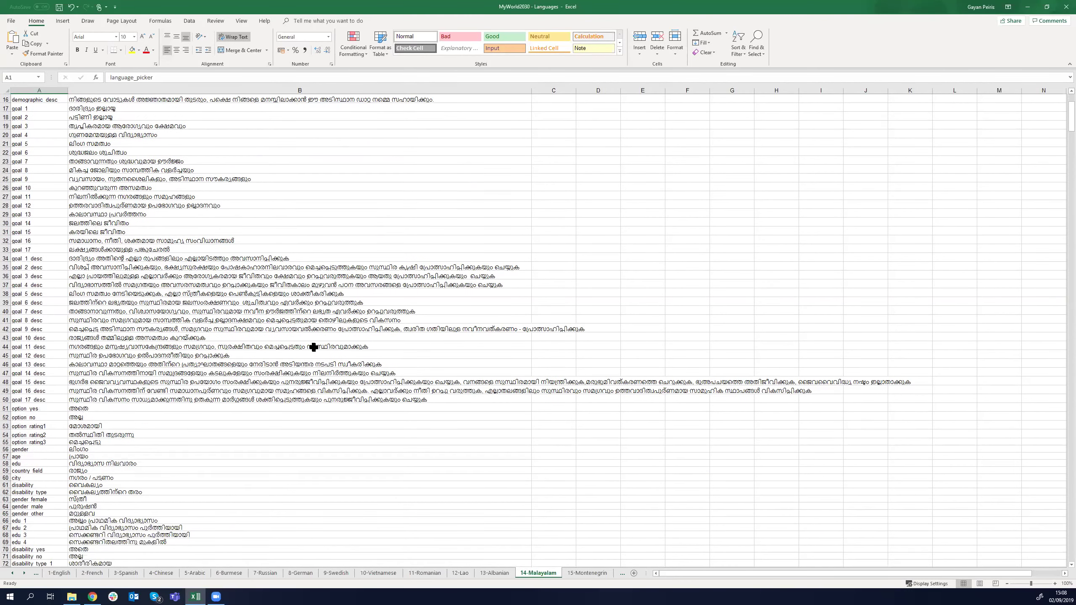
{"action": "scroll", "coordinate": [314, 347], "scroll_direction": "up", "scroll_amount": 5}
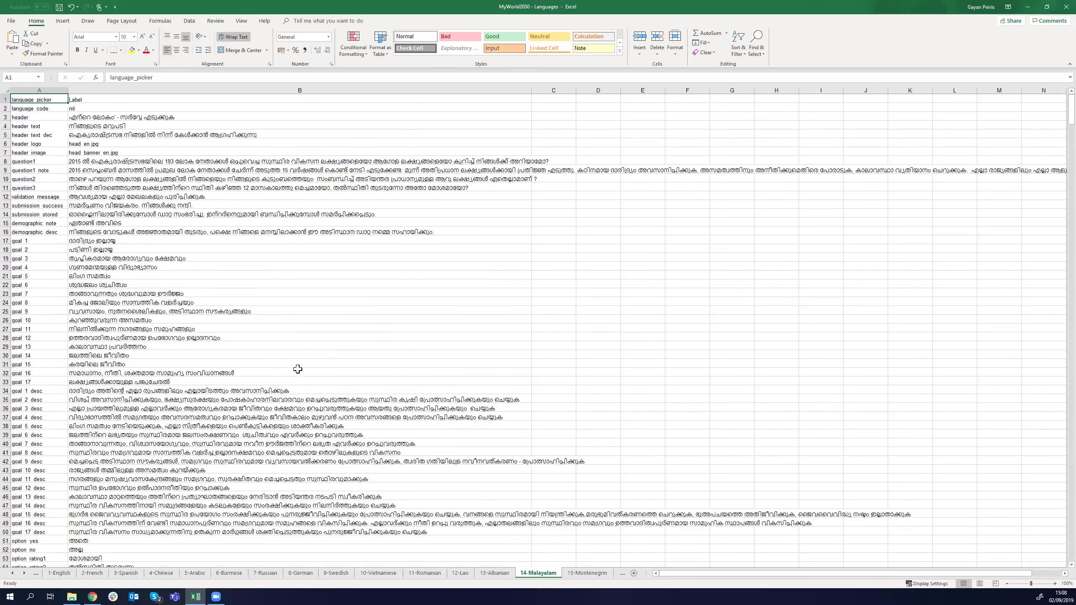
{"action": "scroll", "coordinate": [297, 371], "scroll_direction": "down", "scroll_amount": 5}
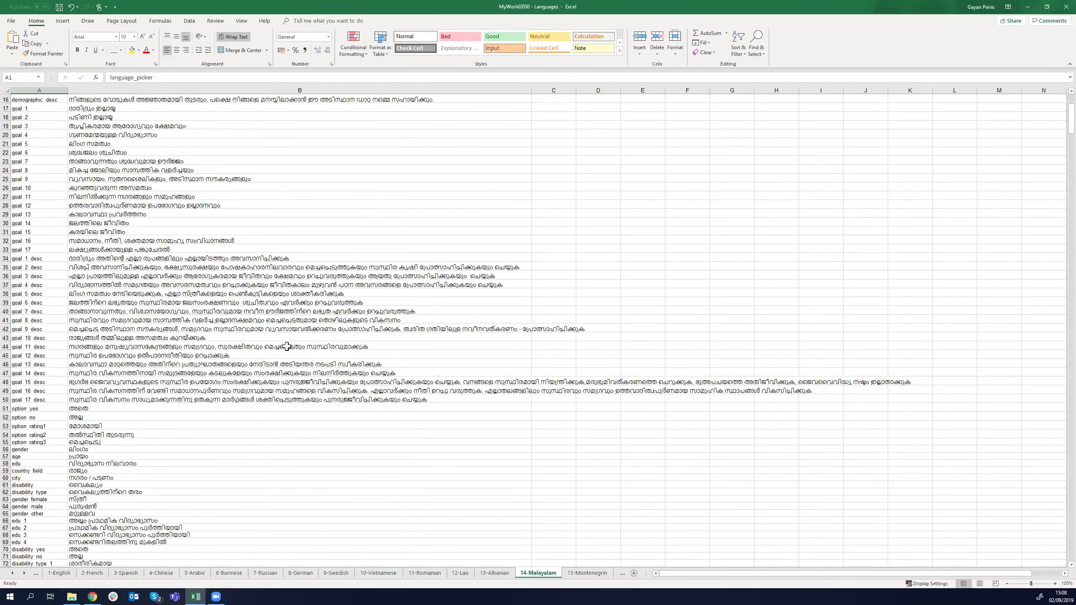
{"action": "scroll", "coordinate": [295, 372], "scroll_direction": "up", "scroll_amount": 5}
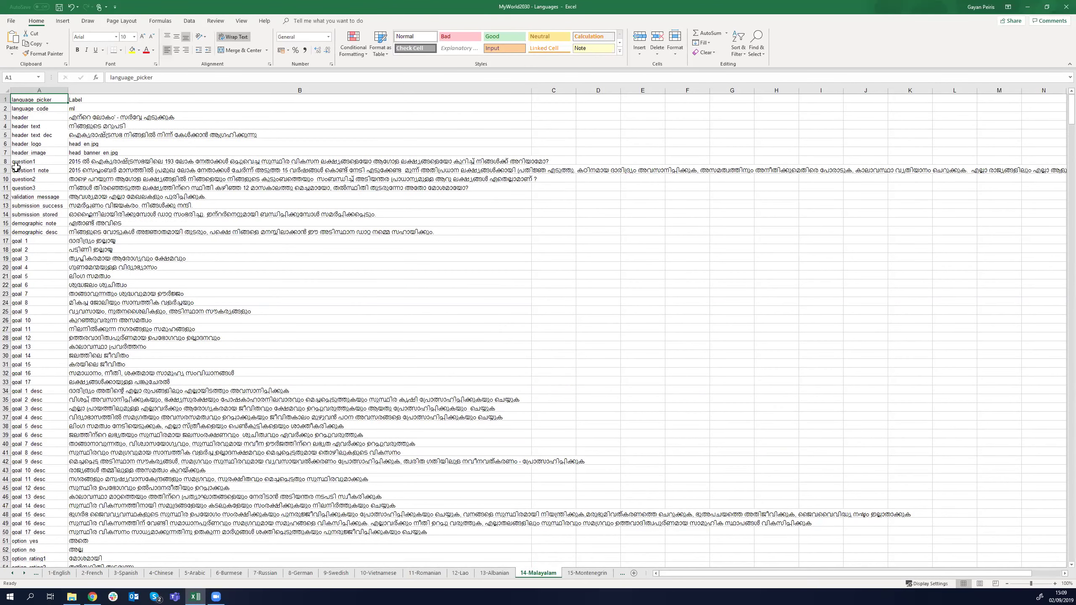
Step: Review the question1 note in cell B9 and the country list of the Malayalam sheet, and return to its first rows
{"action": "left_click", "coordinate": [127, 170]}
{"action": "scroll", "coordinate": [219, 188], "scroll_direction": "down", "scroll_amount": 18}
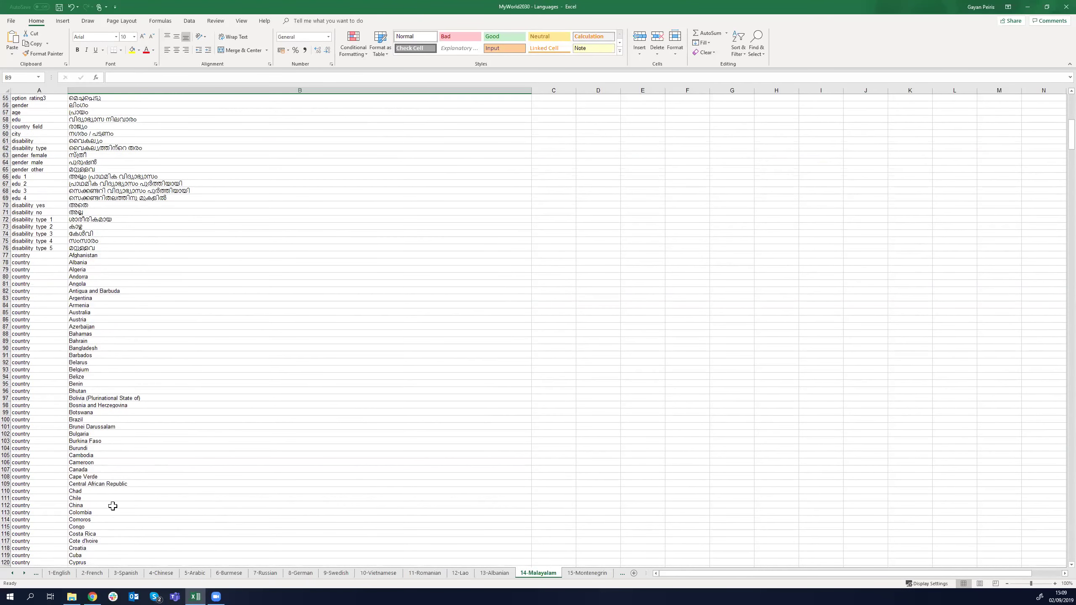
{"action": "scroll", "coordinate": [137, 429], "scroll_direction": "down", "scroll_amount": 13}
{"action": "scroll", "coordinate": [130, 425], "scroll_direction": "up", "scroll_amount": 17}
{"action": "scroll", "coordinate": [91, 421], "scroll_direction": "up", "scroll_amount": 14}
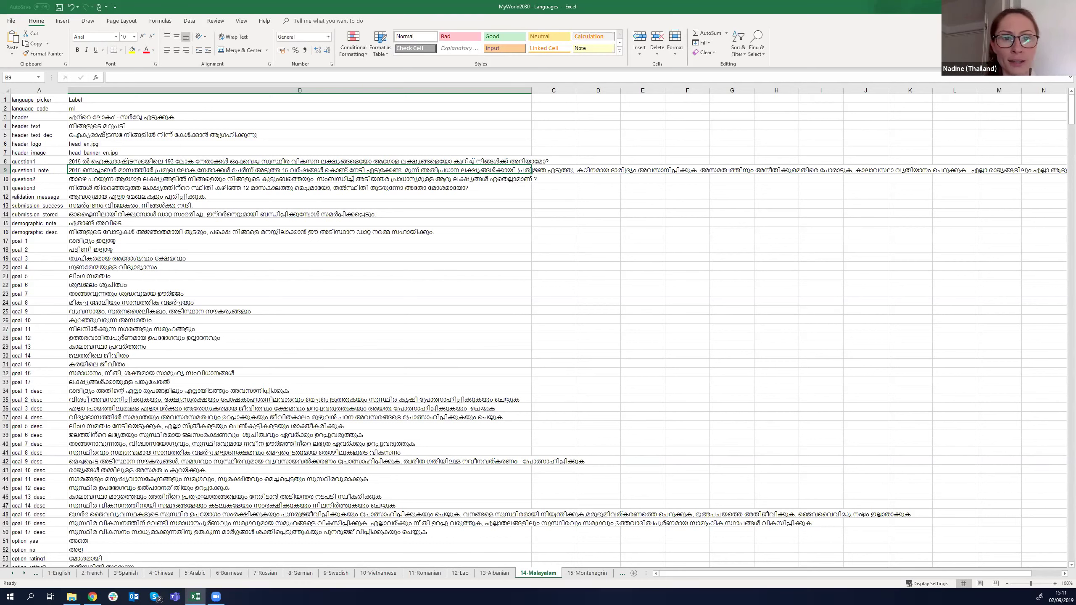
Step: Switch to the Chrome browser showing the MY World 2030 Resources page
{"action": "left_click", "coordinate": [92, 593]}
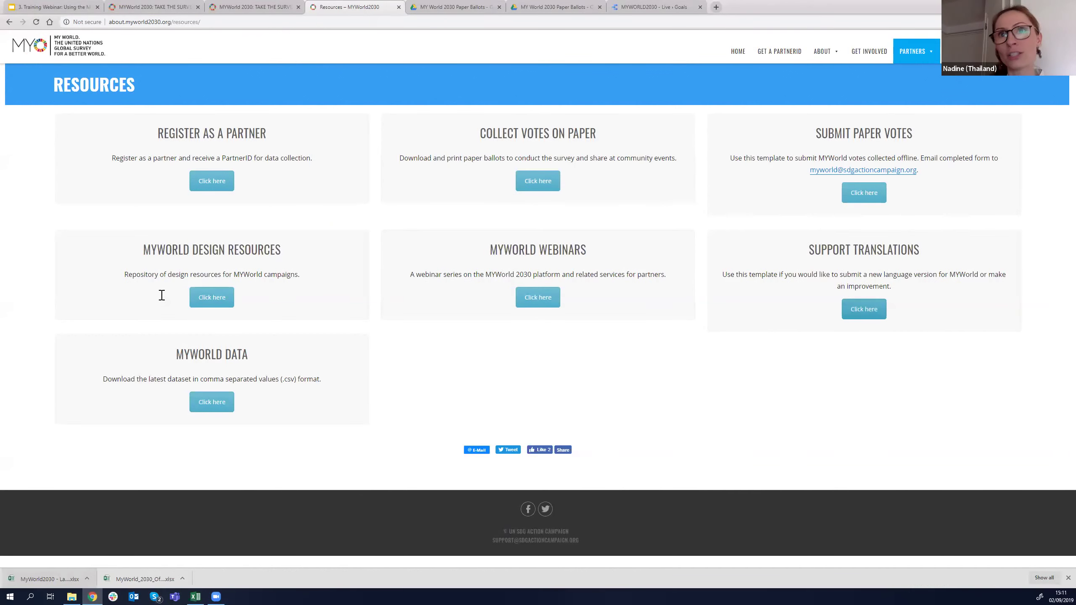